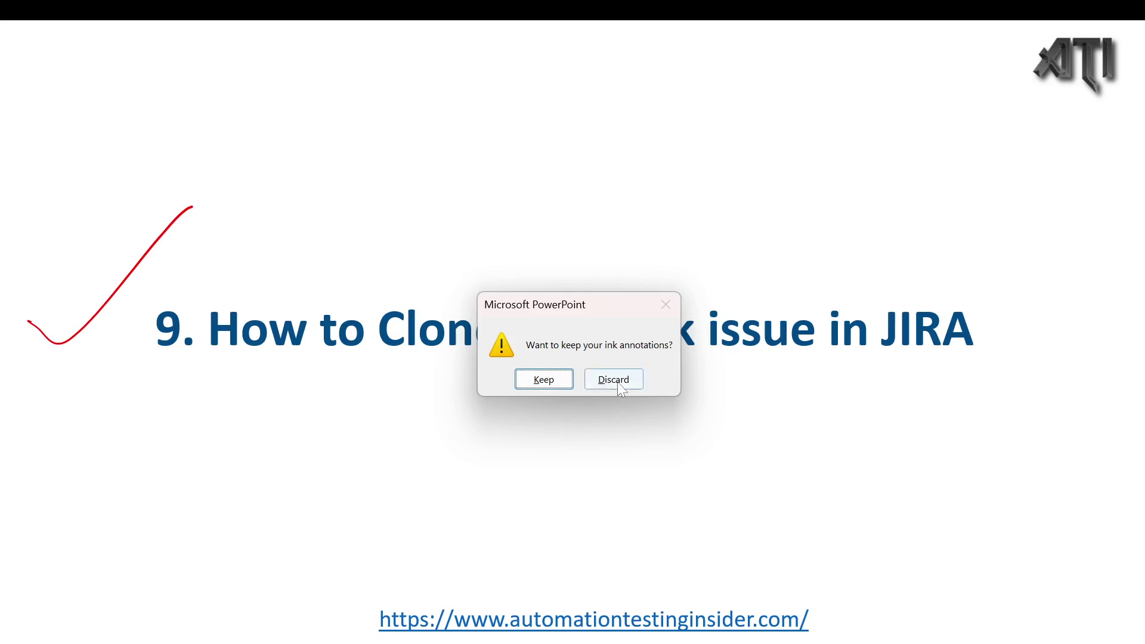
- Discard the slideshow's ink annotations and switch to the Jira timeline in Chrome at 100% zoom
click(618, 383)
key(alt+Tab)
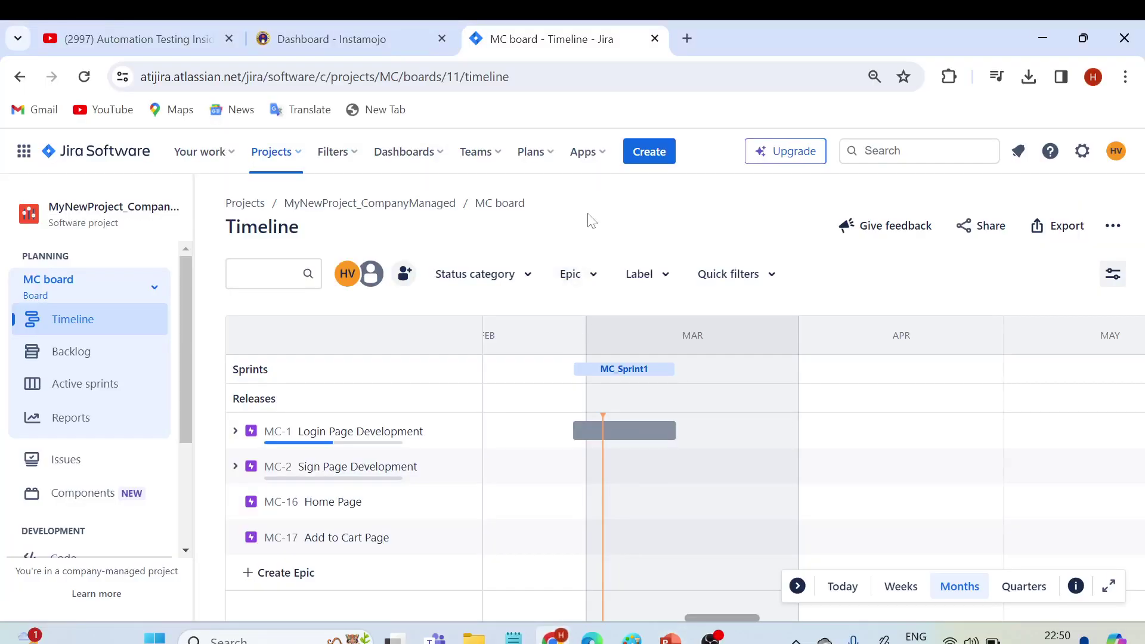
key(ctrl+plus)
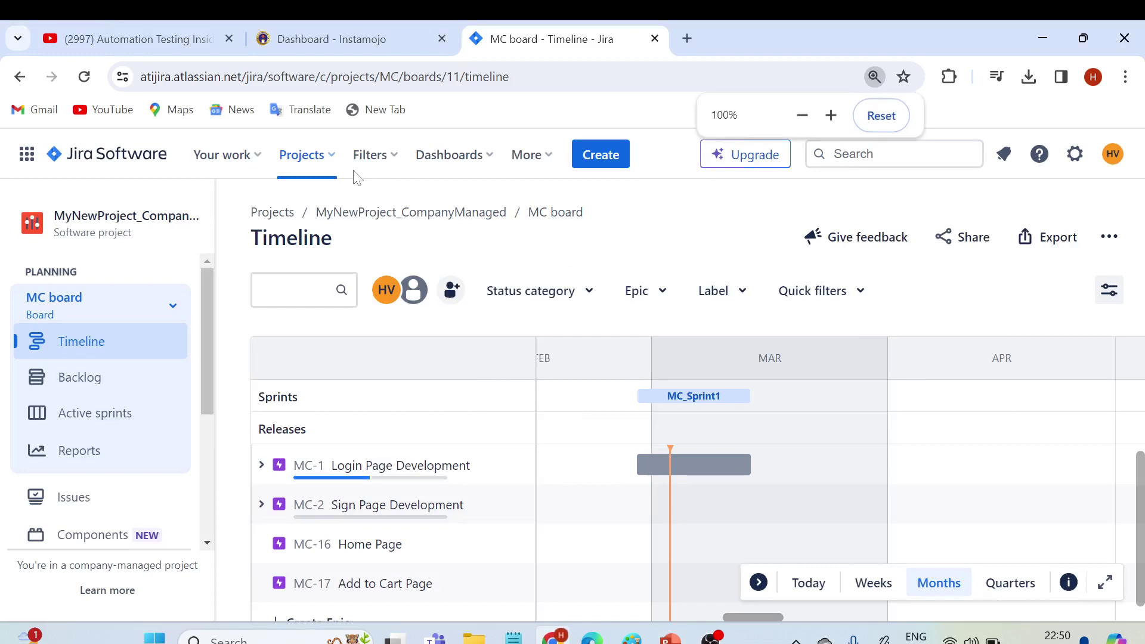
- Check the recent projects list for the company-managed project and close it again
click(332, 163)
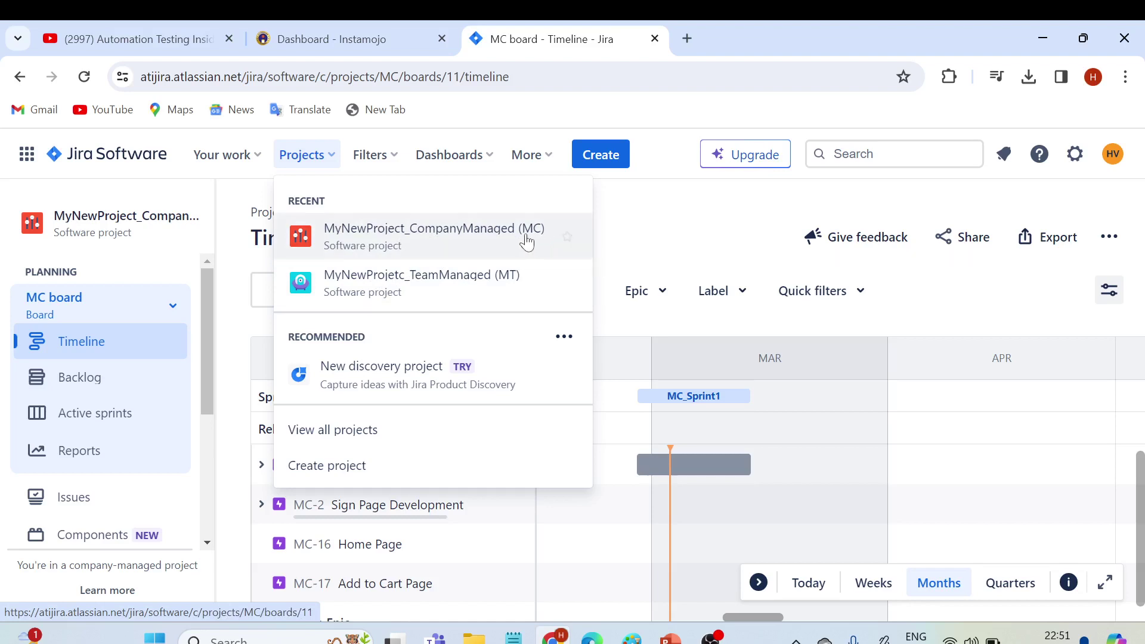
click(632, 211)
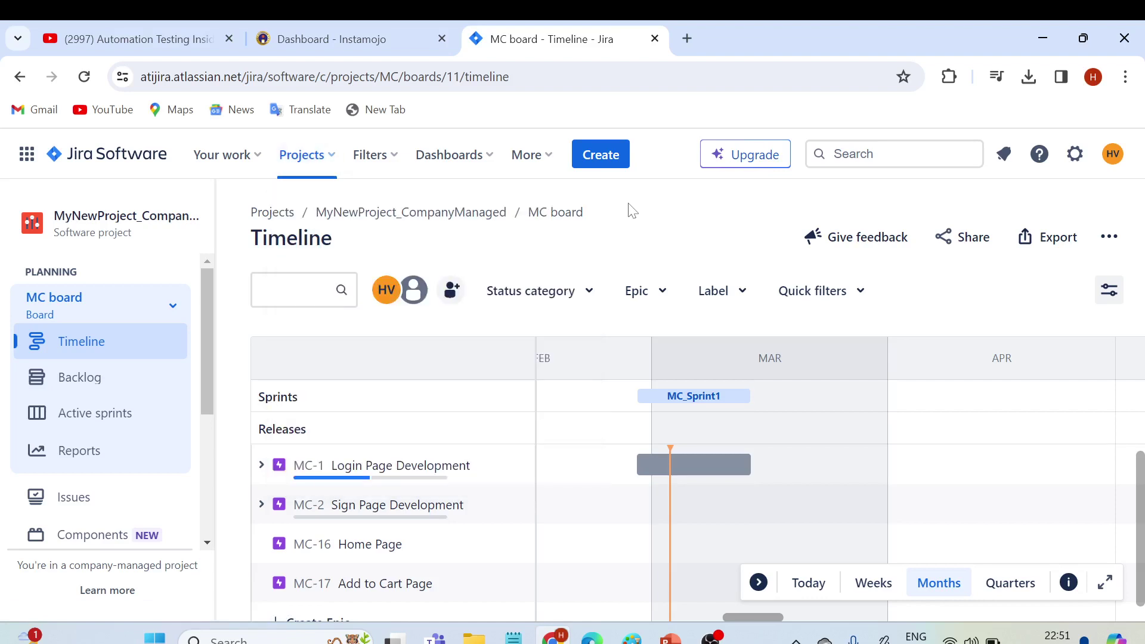
key(ctrl+minus)
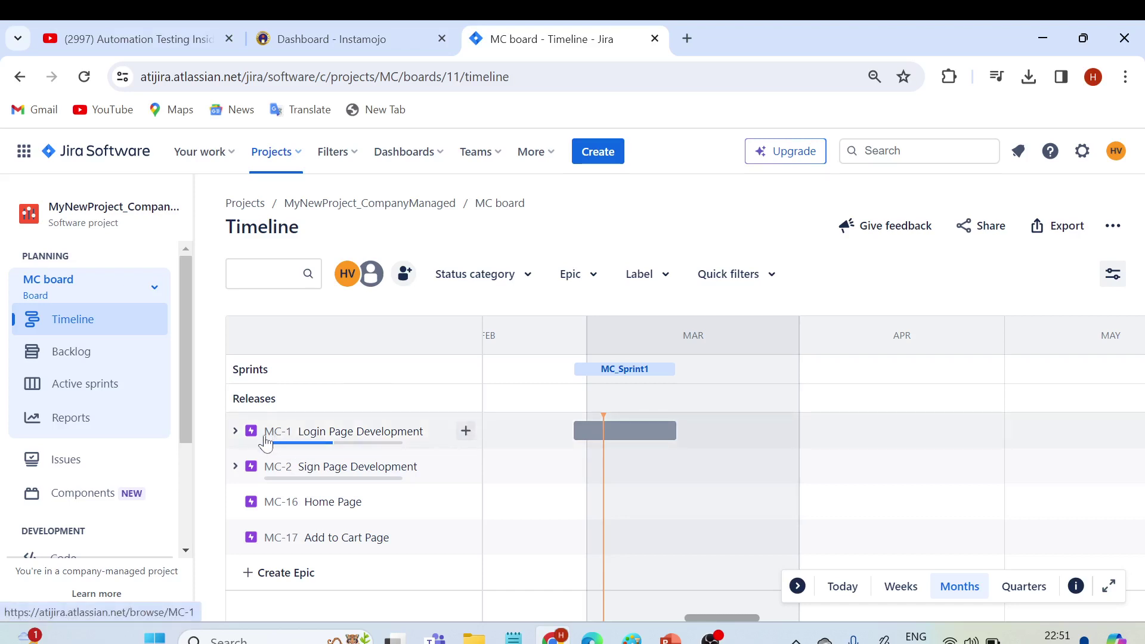
- Examine the child stories under the Login Page Development and Sign Page Development epics and the MC_Sprint1 bar on the timeline
click(235, 430)
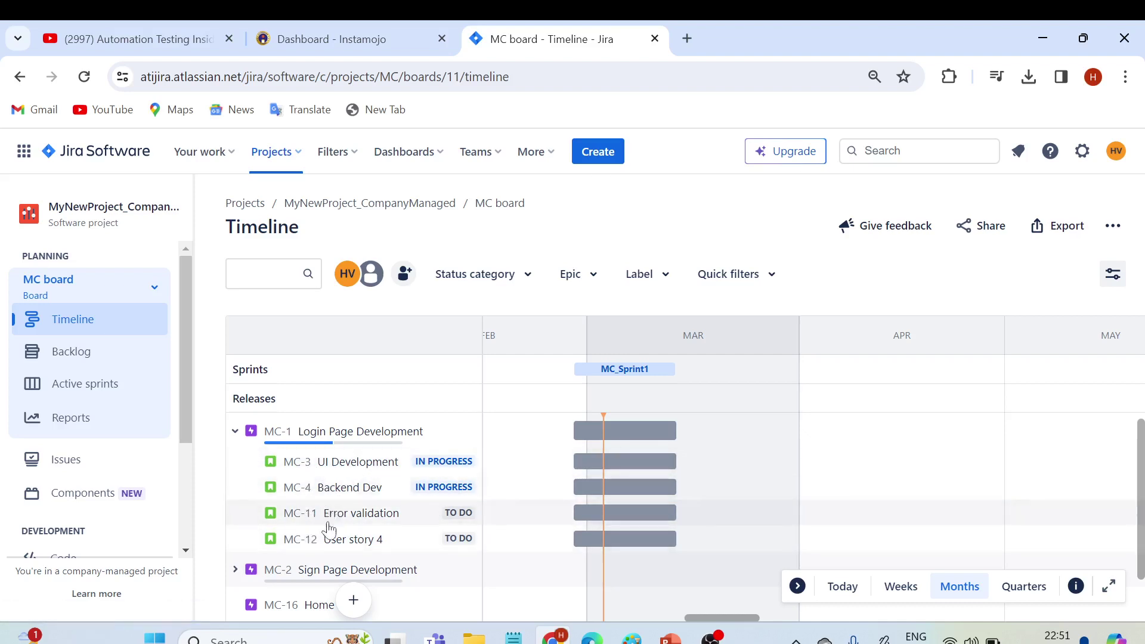
click(235, 432)
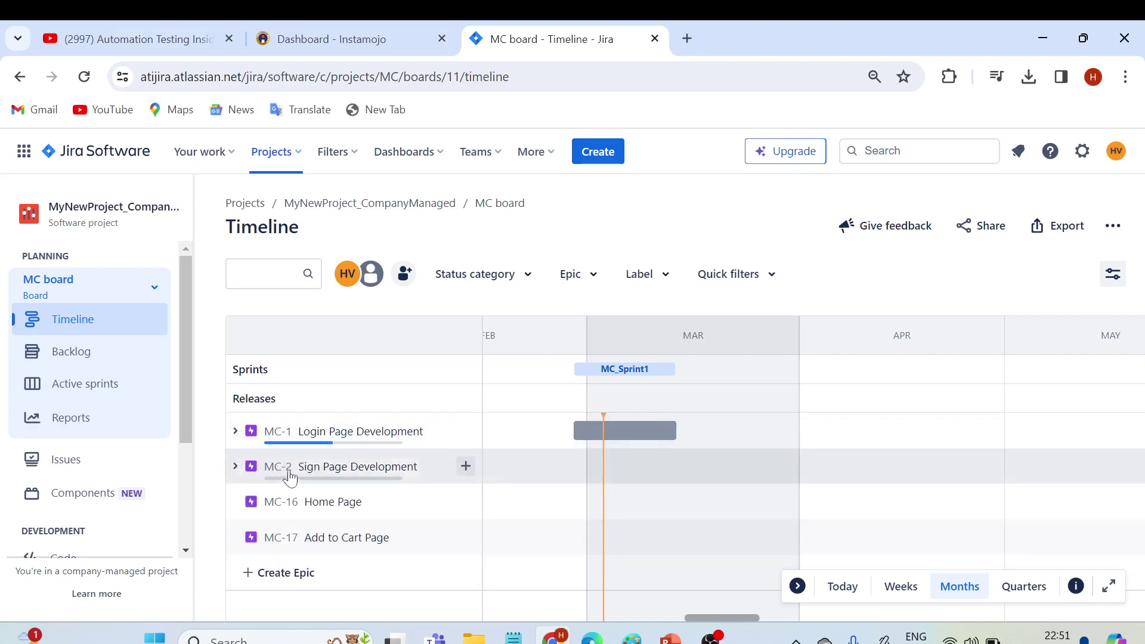
click(236, 467)
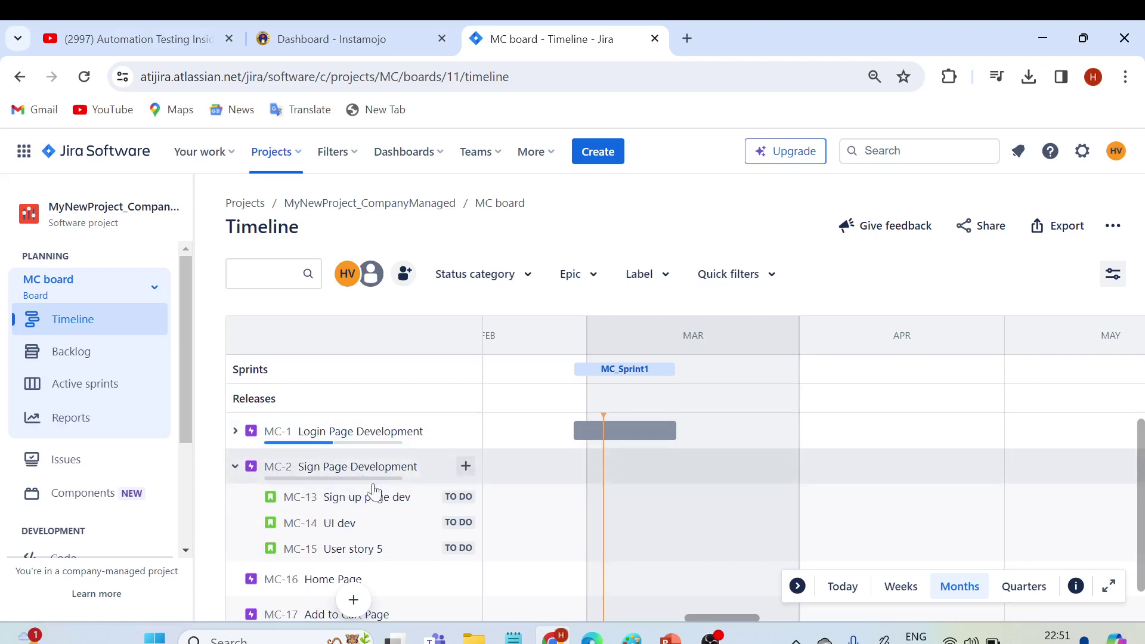
mouse_move(336, 518)
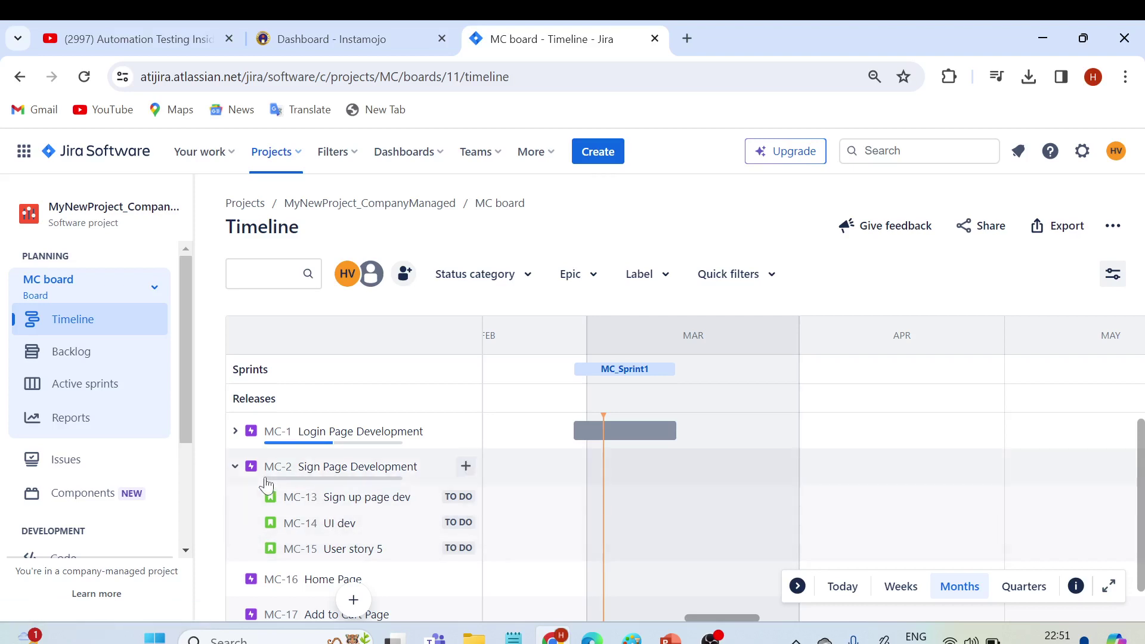
click(235, 466)
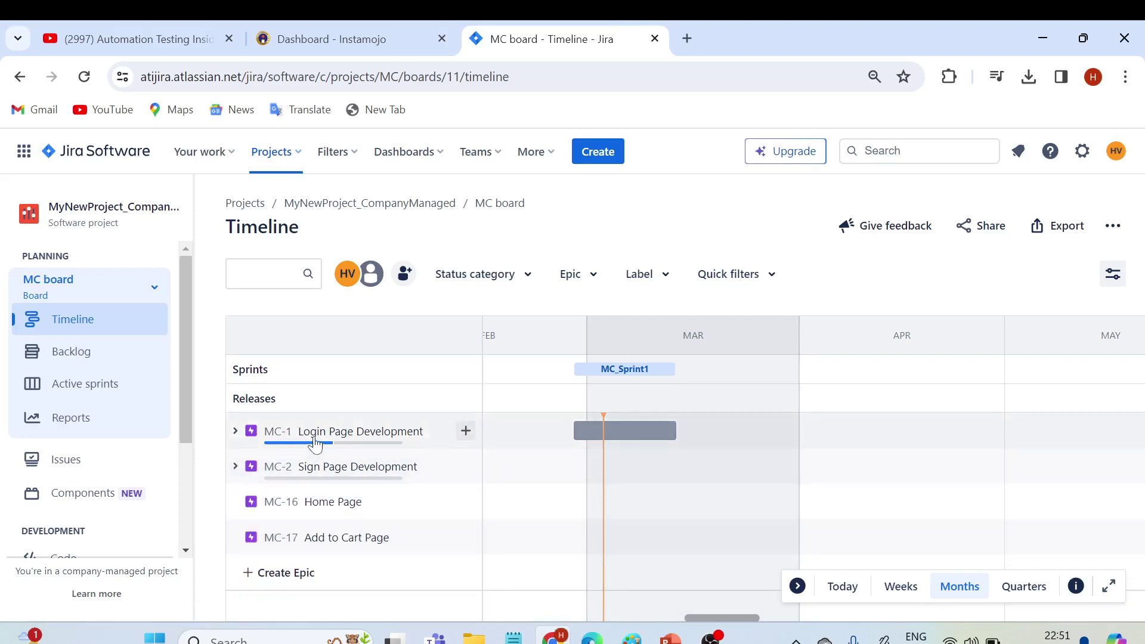
click(235, 432)
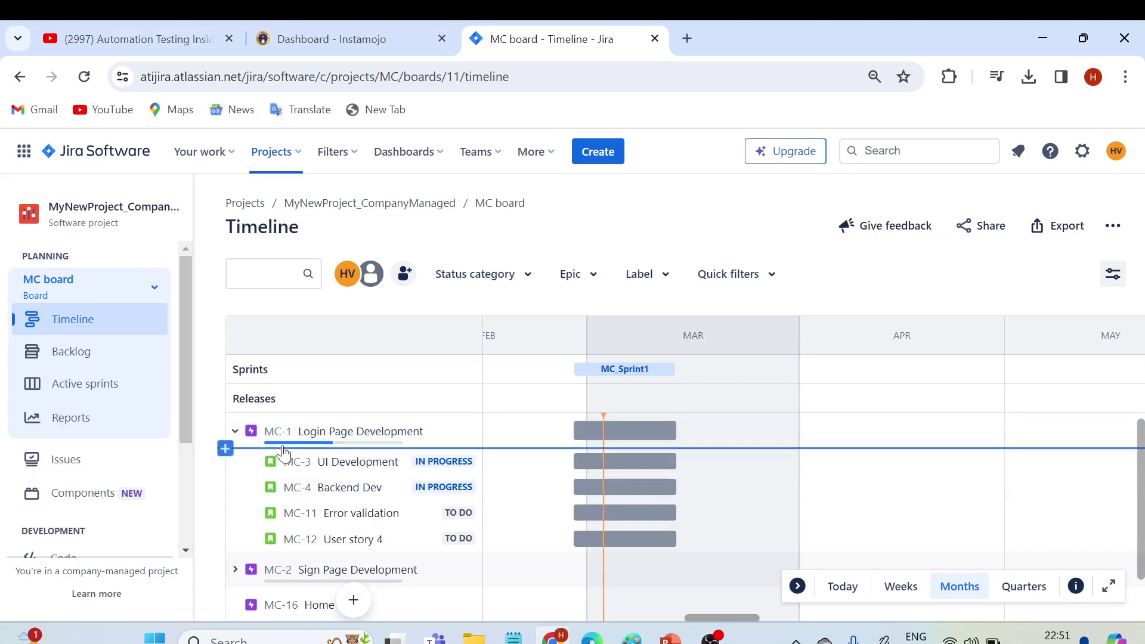
mouse_move(316, 448)
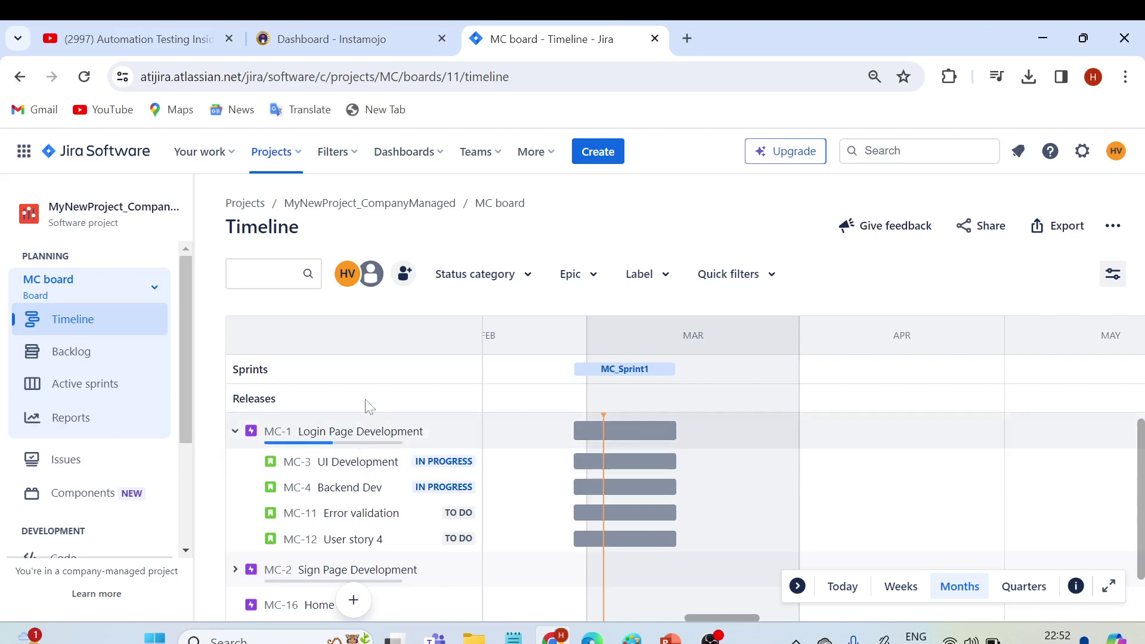
click(235, 431)
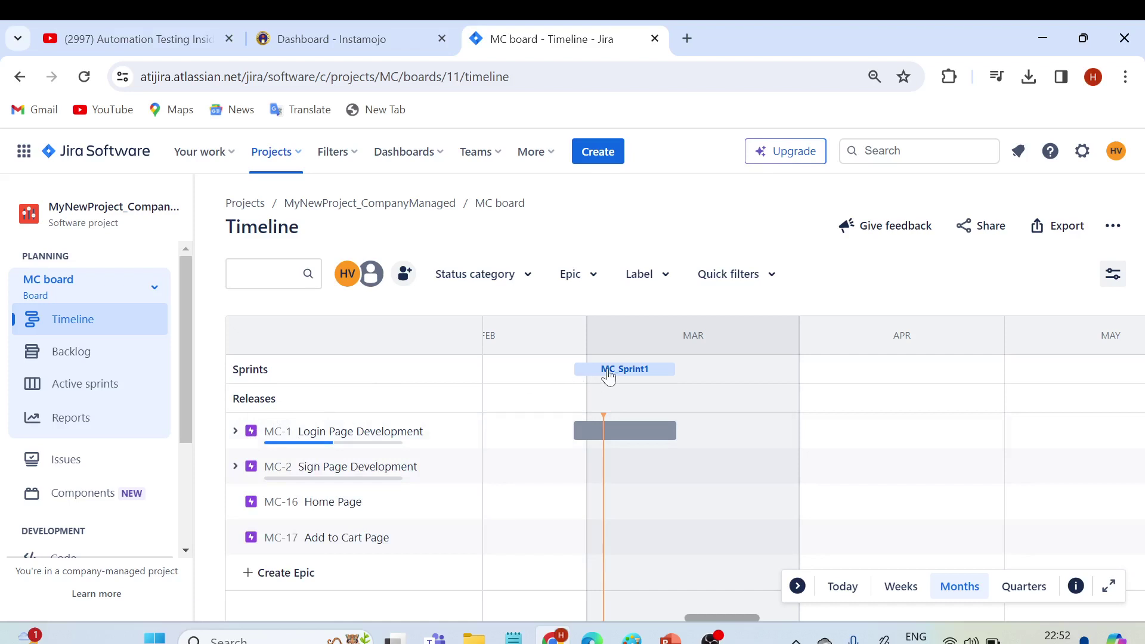
mouse_move(608, 375)
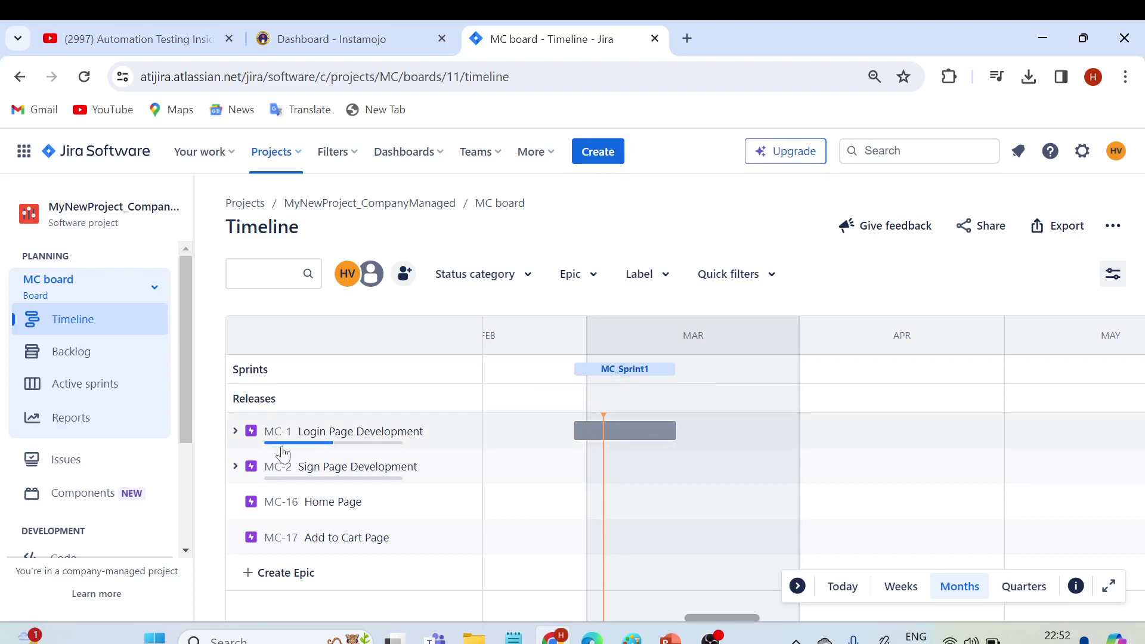
- Expand the Login Page Development epic and open its UI Development story, MC-3, in a new browser tab
click(235, 433)
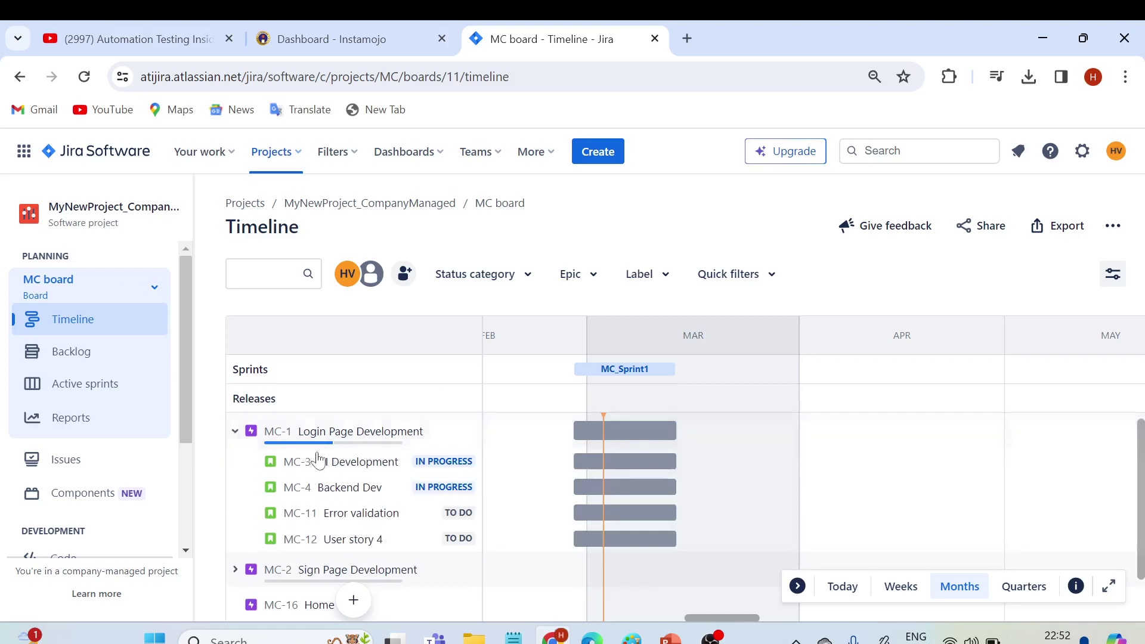
click(412, 465)
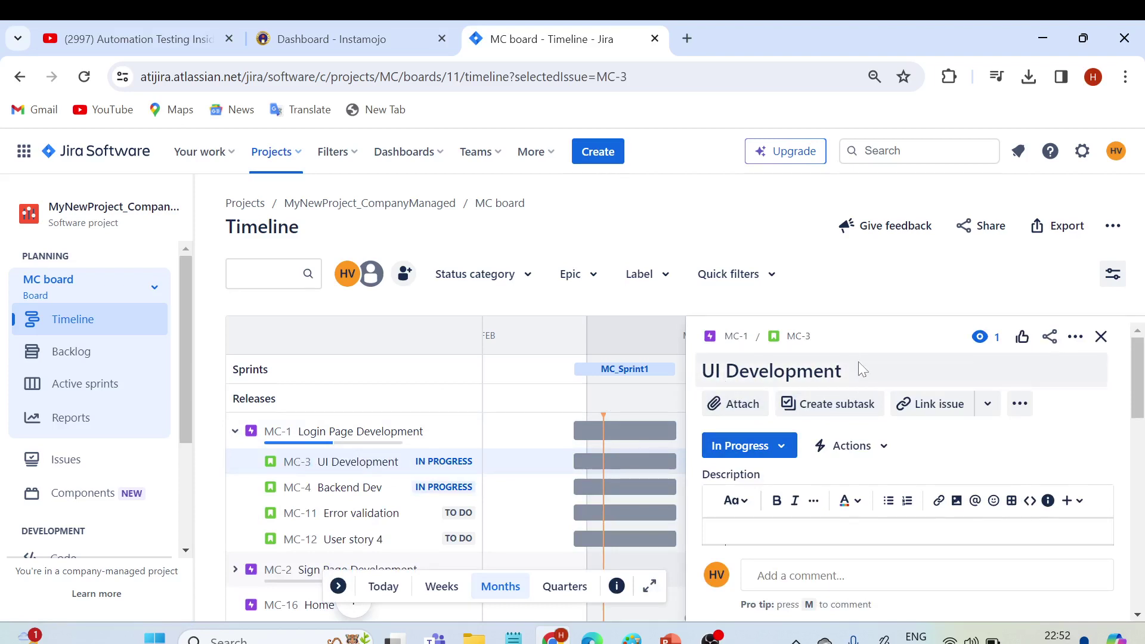
scroll(842, 370, down, 1)
scroll(817, 358, up, 1)
right_click(804, 340)
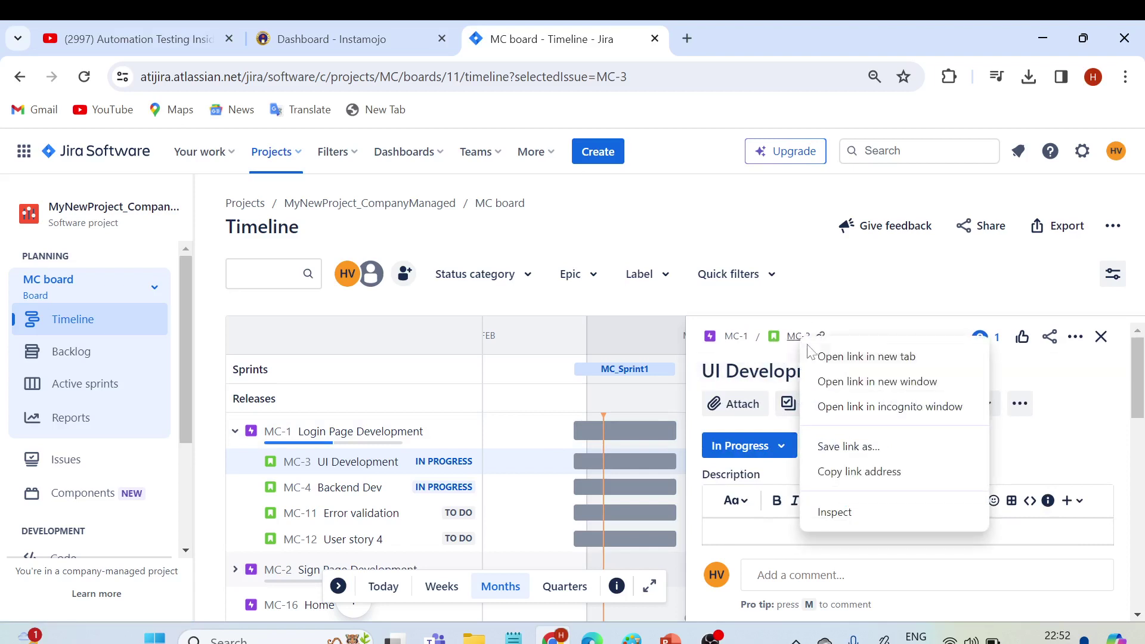
click(815, 358)
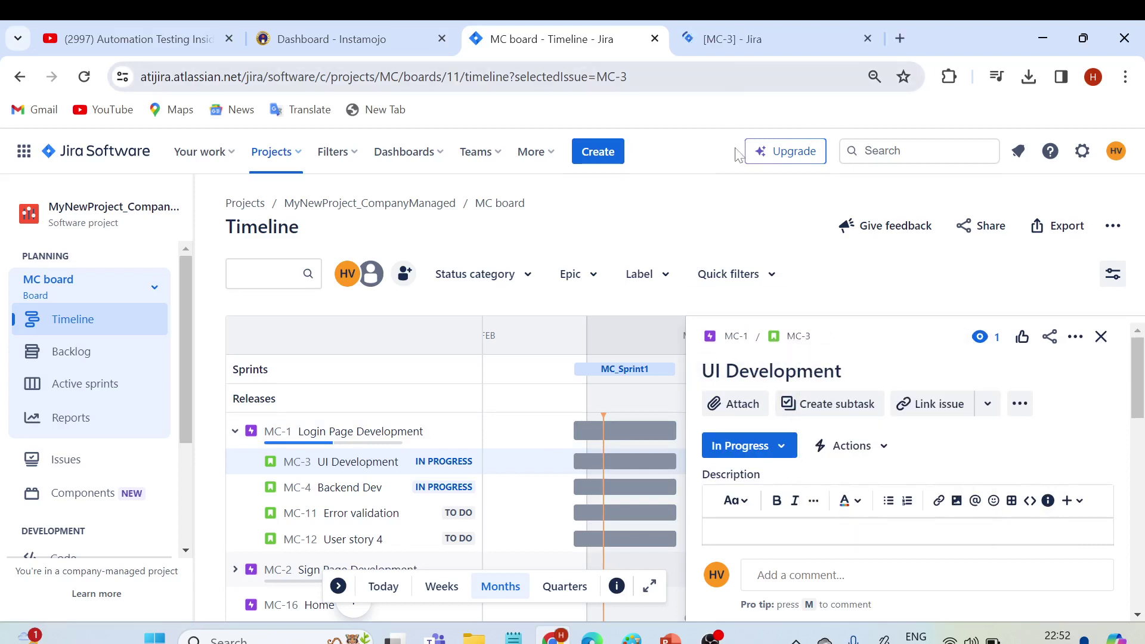
click(738, 53)
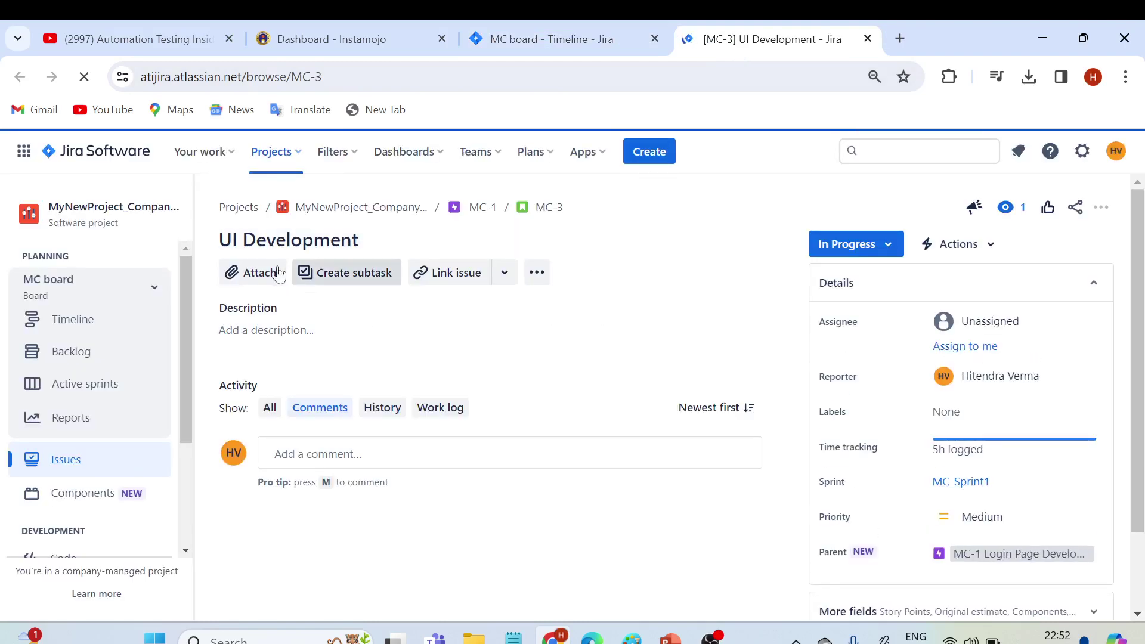
click(258, 333)
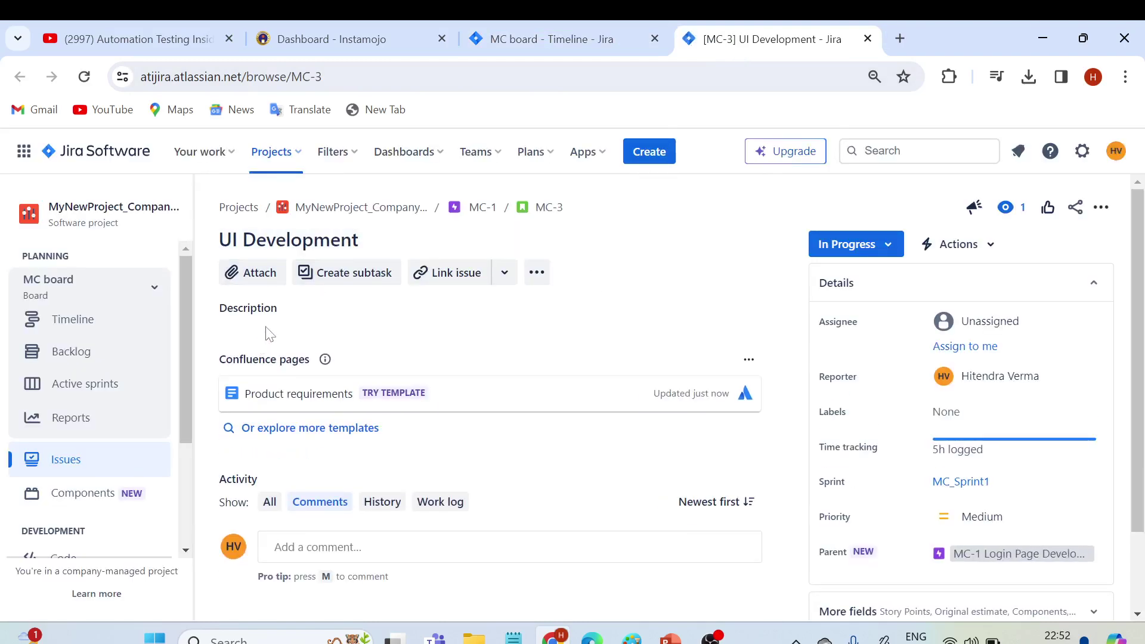
click(258, 336)
click(278, 382)
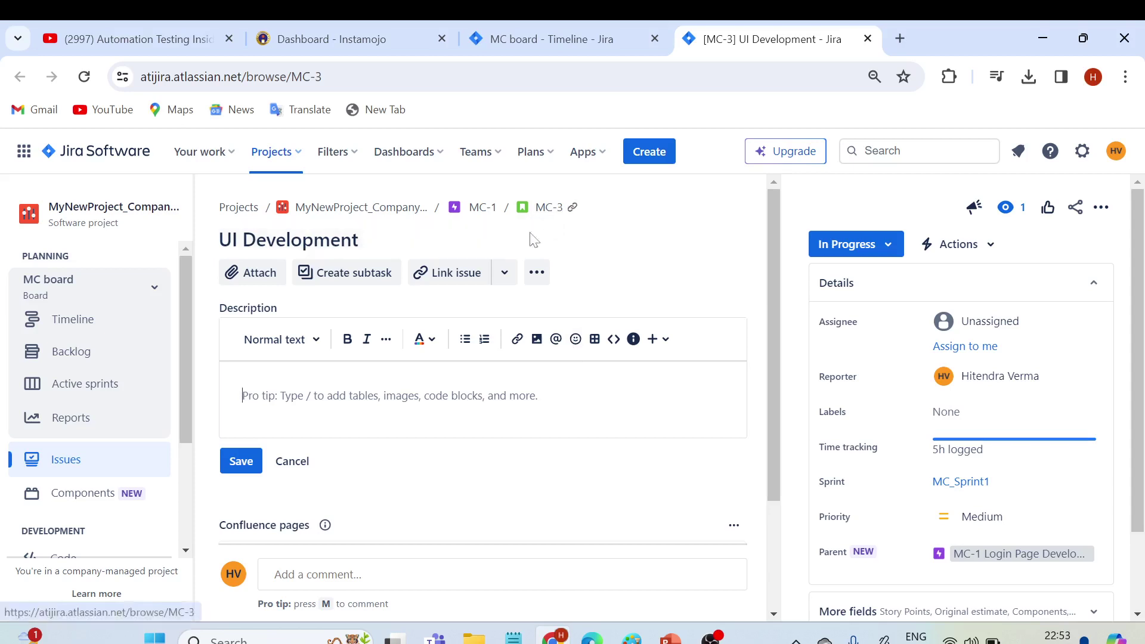
scroll(302, 409, down, 2)
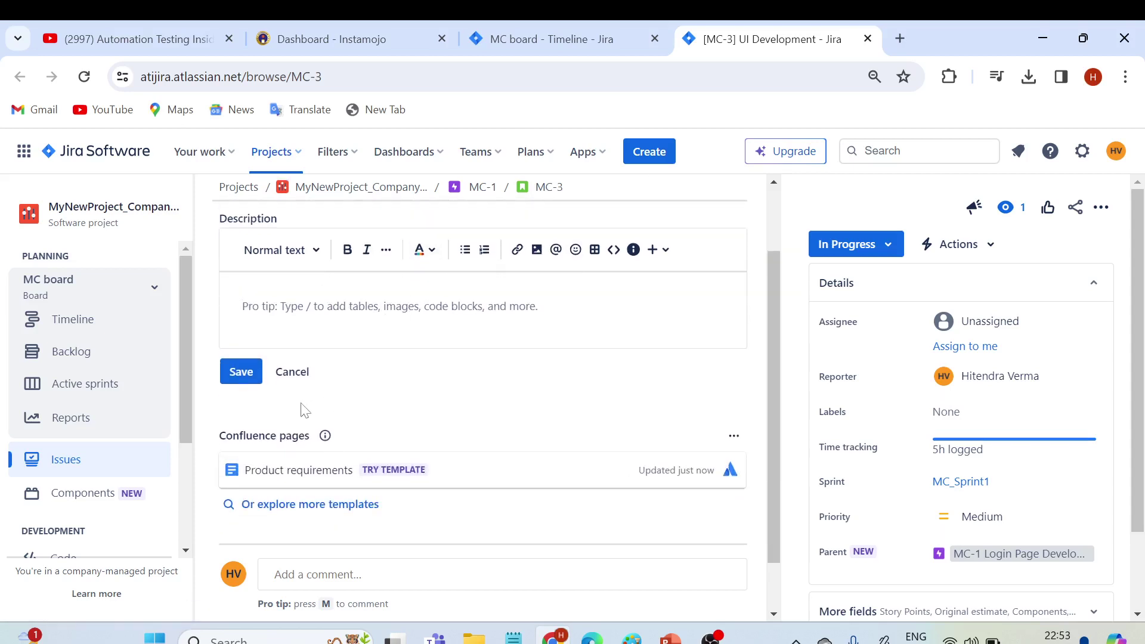
click(293, 372)
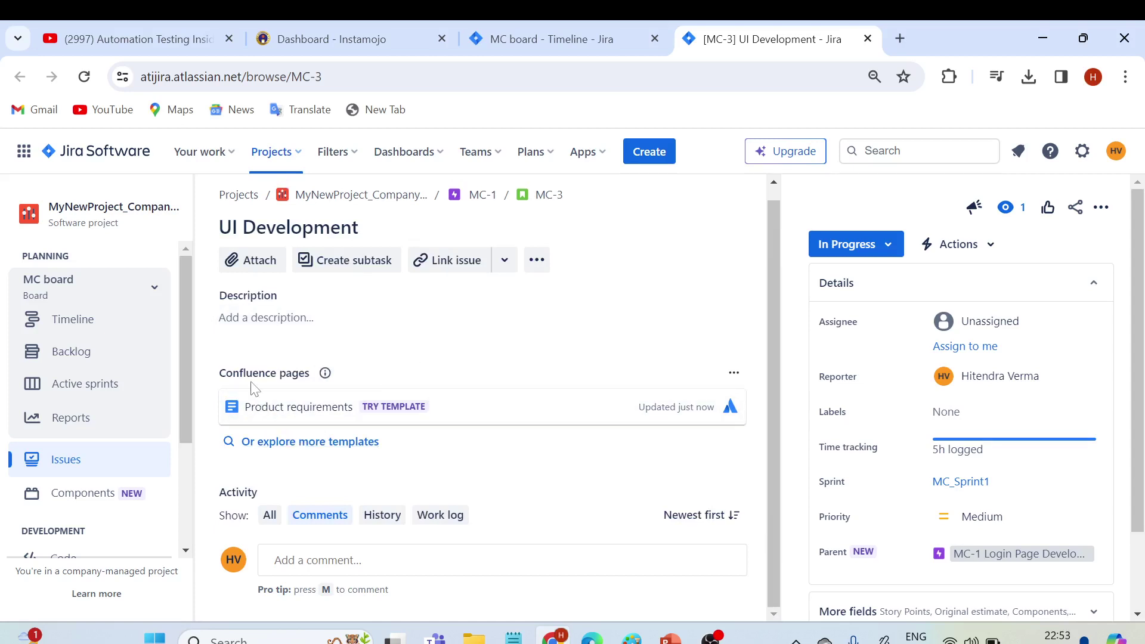
drag(219, 373, 304, 372)
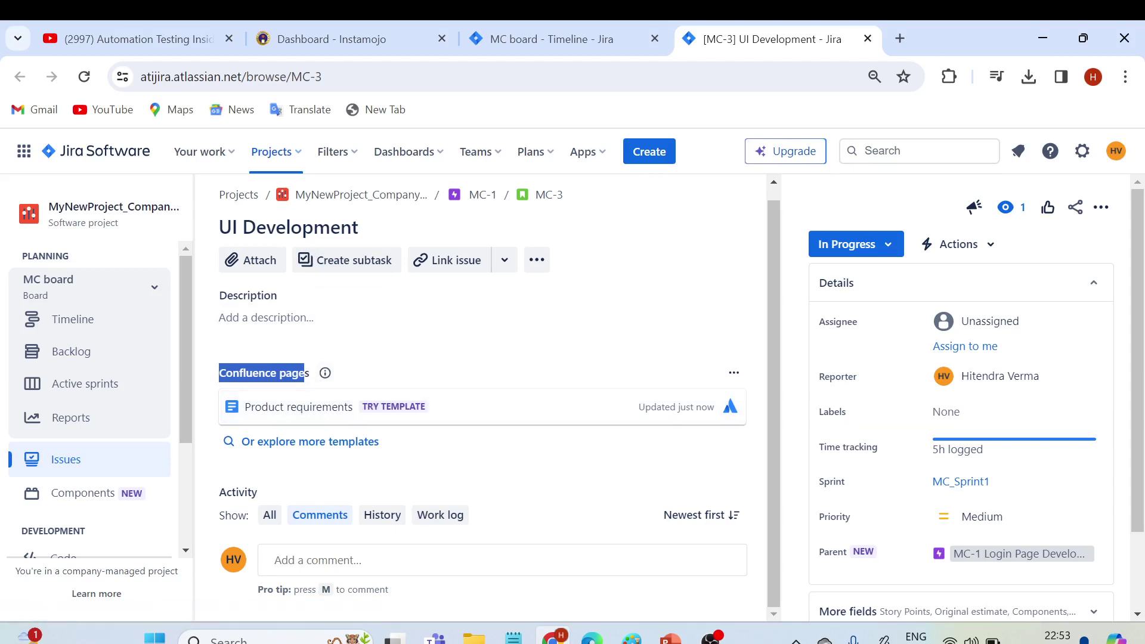
click(252, 365)
double_click(247, 373)
- Return to the MC board timeline and close the UI Development story's detail view
click(531, 36)
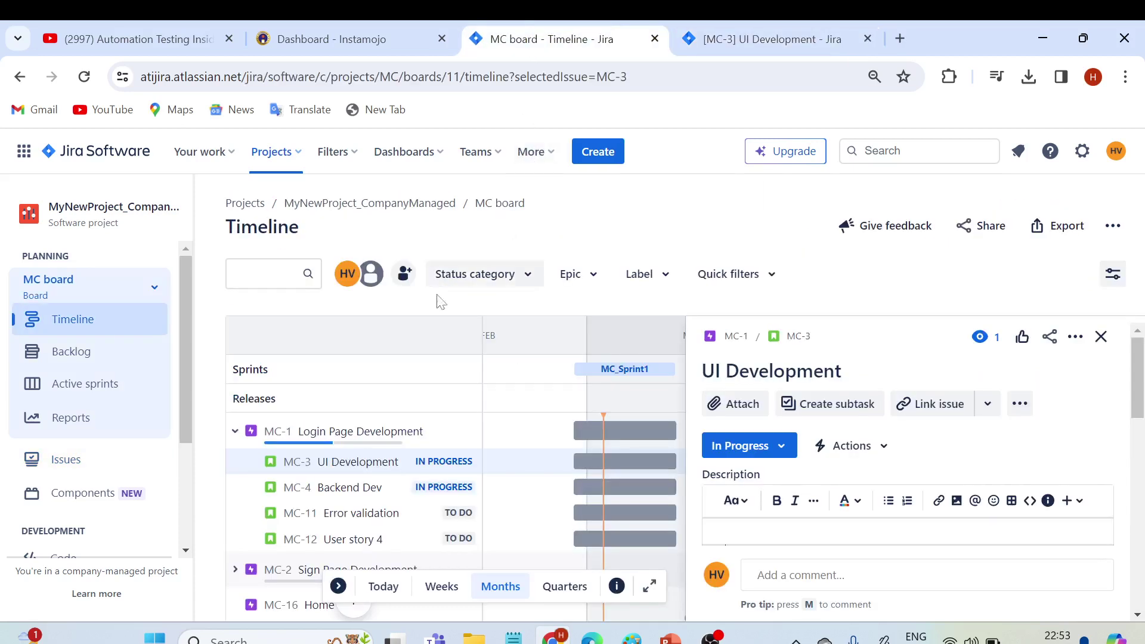
click(1100, 337)
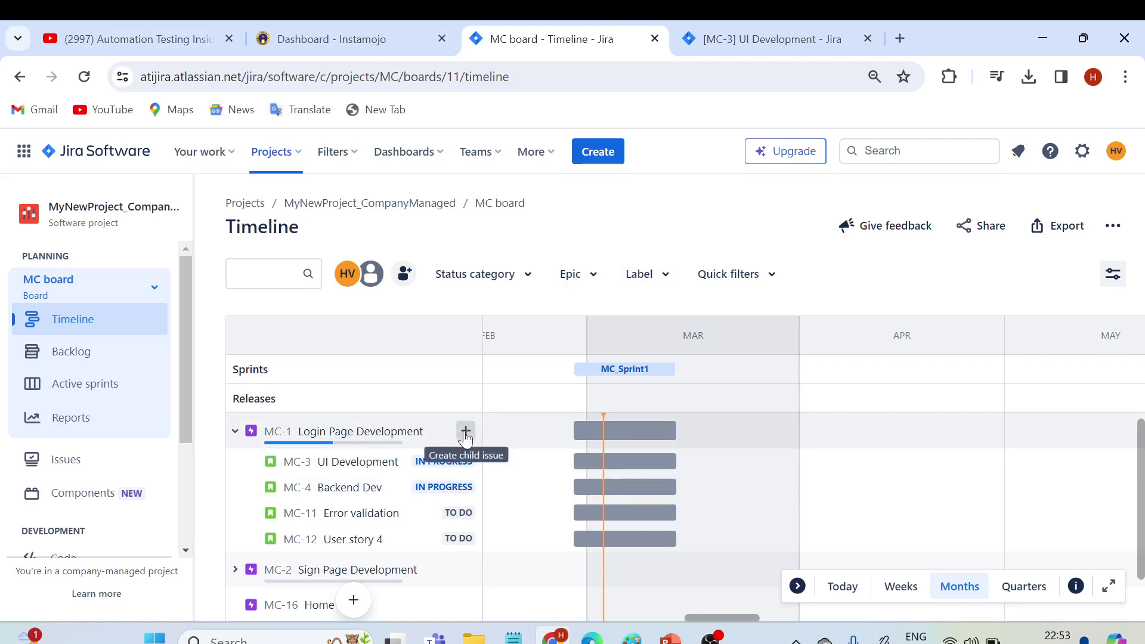
key(ctrl+plus)
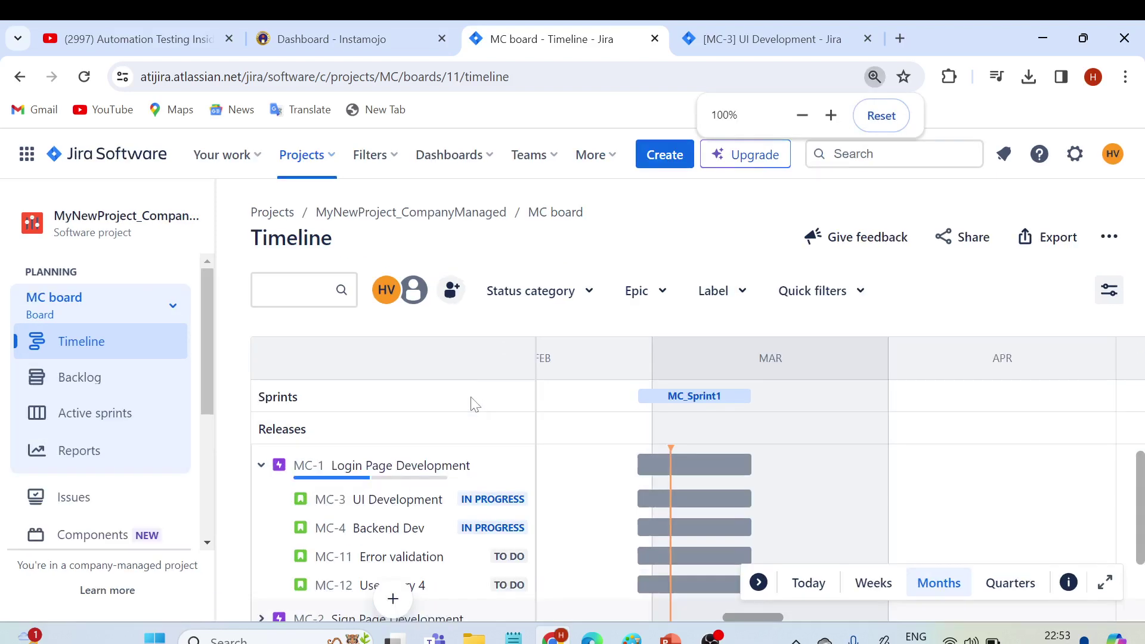
key(ctrl+minus)
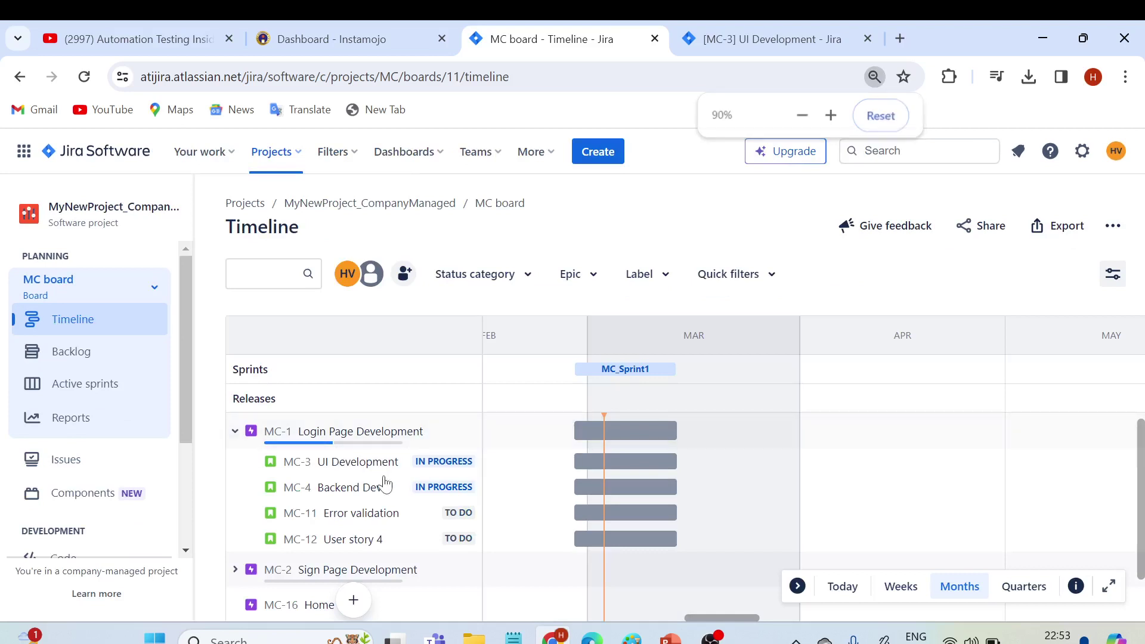
scroll(392, 477, down, 1)
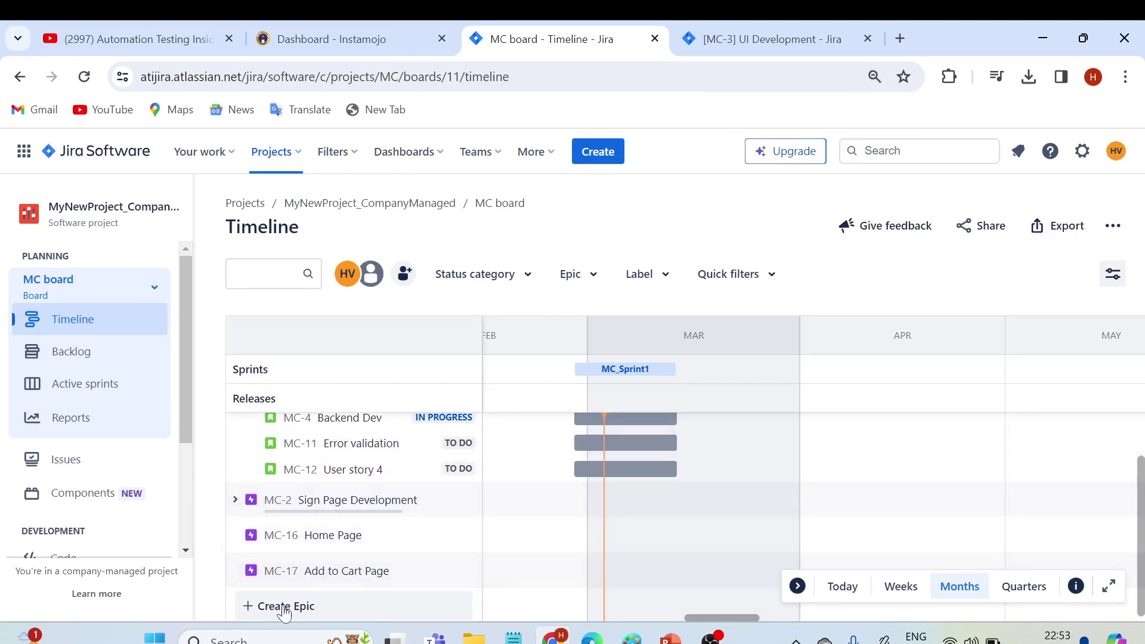
scroll(345, 483, up, 1)
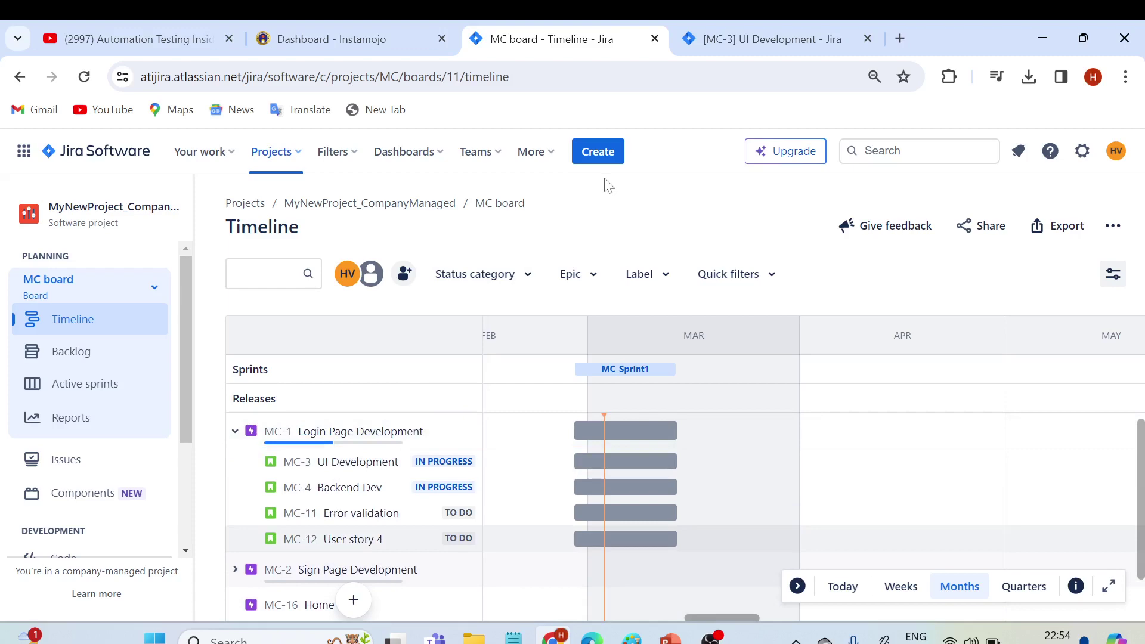
- Start creating an issue and check its project and issue type choices, keeping MyNewProject_CompanyManaged (MC) and Story
click(600, 160)
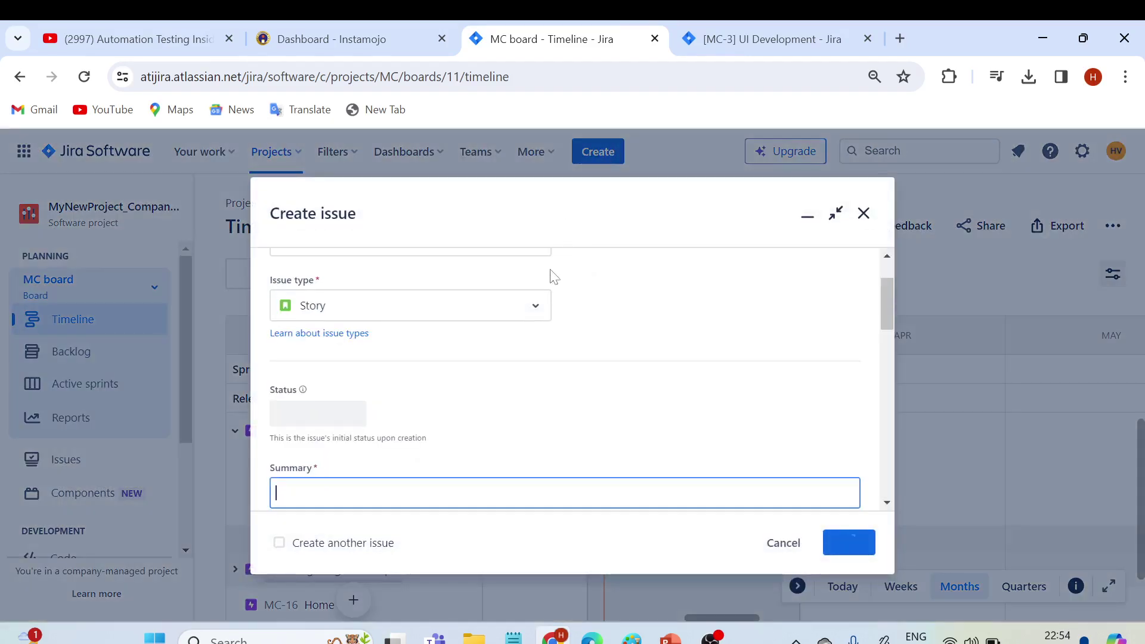
scroll(567, 310, up, 1)
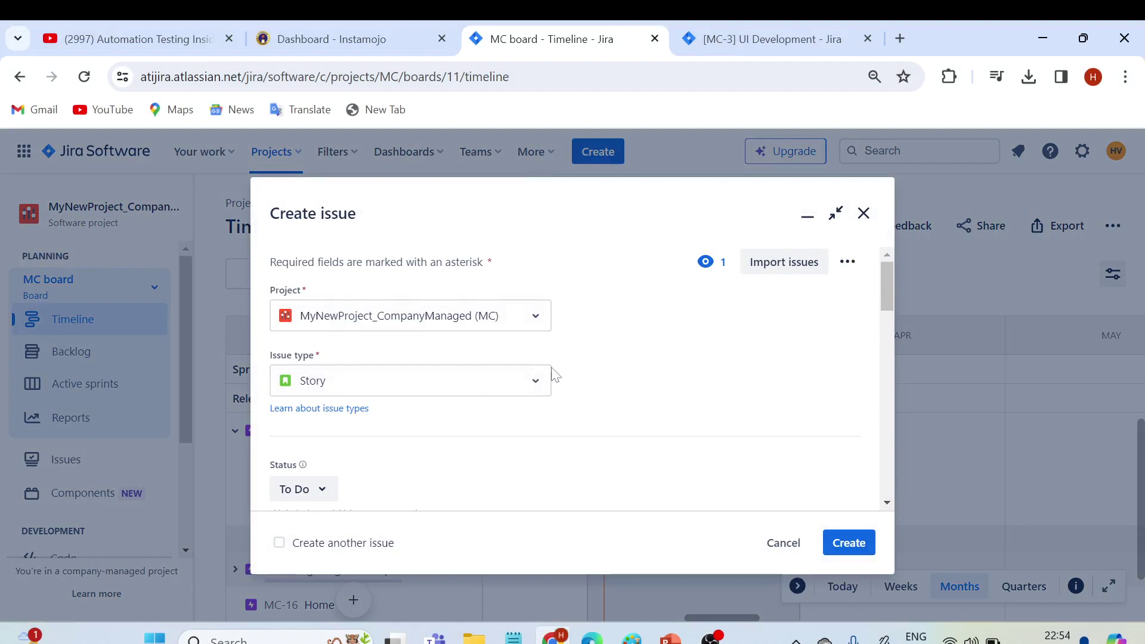
click(523, 325)
click(350, 382)
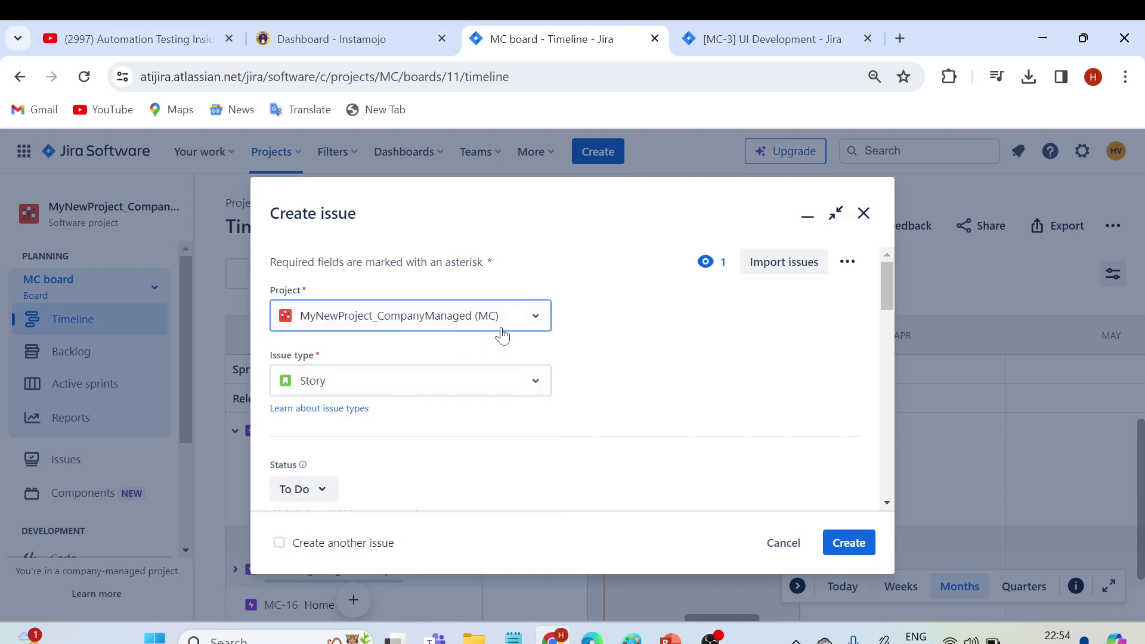
click(321, 392)
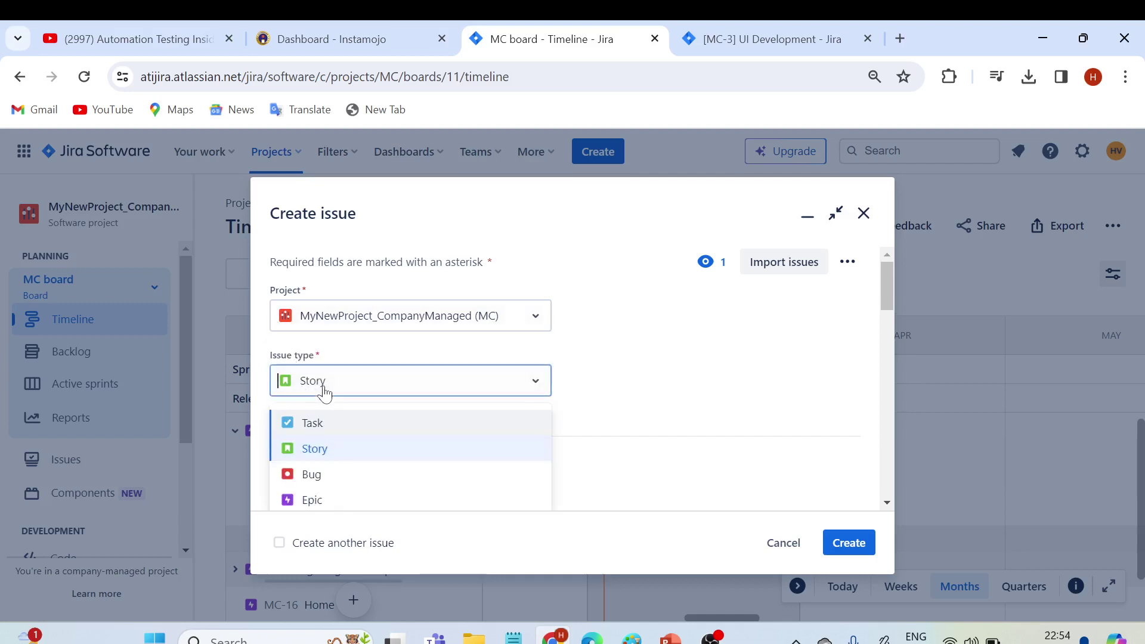
click(325, 393)
scroll(639, 385, down, 2)
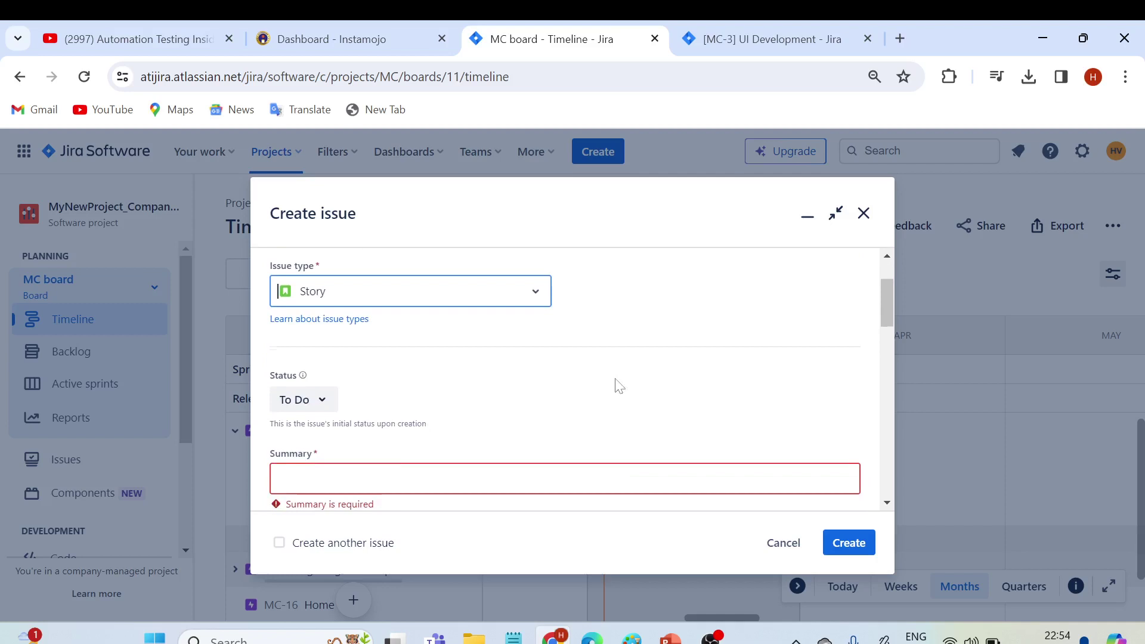
- Check the initial status choices for the new issue, keeping To Do
click(331, 405)
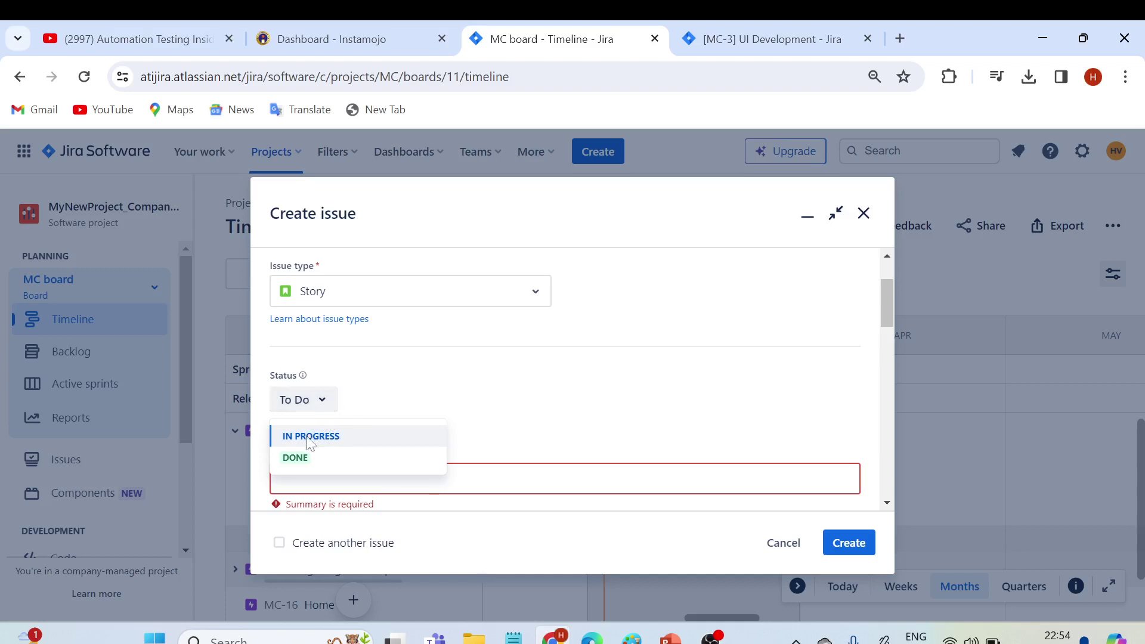
click(309, 405)
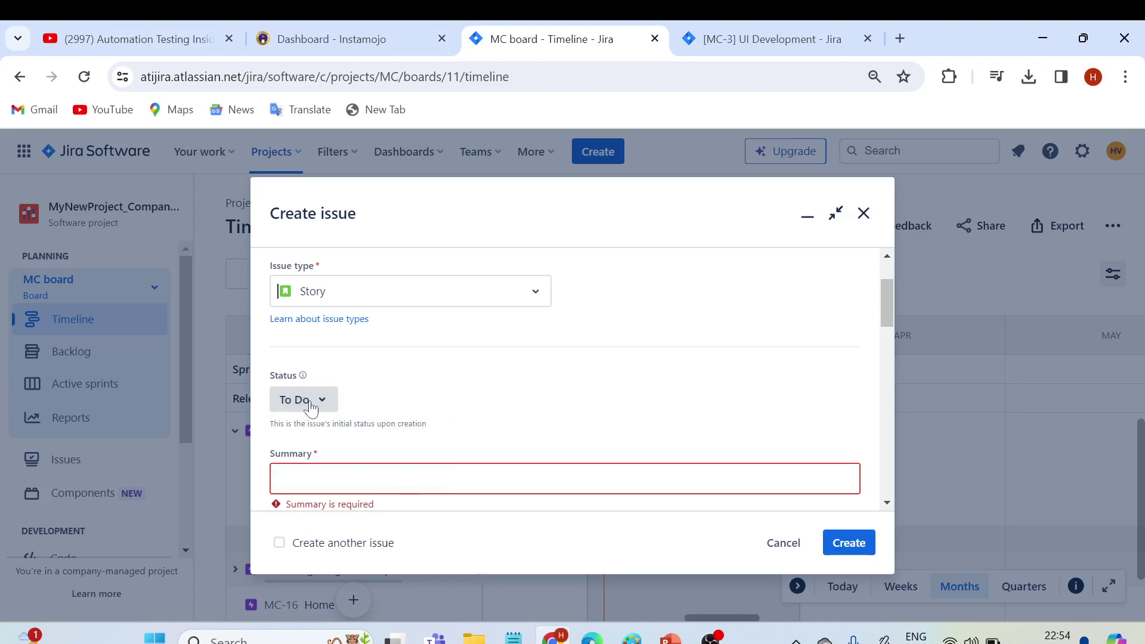
click(308, 407)
click(316, 402)
- Enter "Test User Story" as the new issue's summary
scroll(420, 404, down, 2)
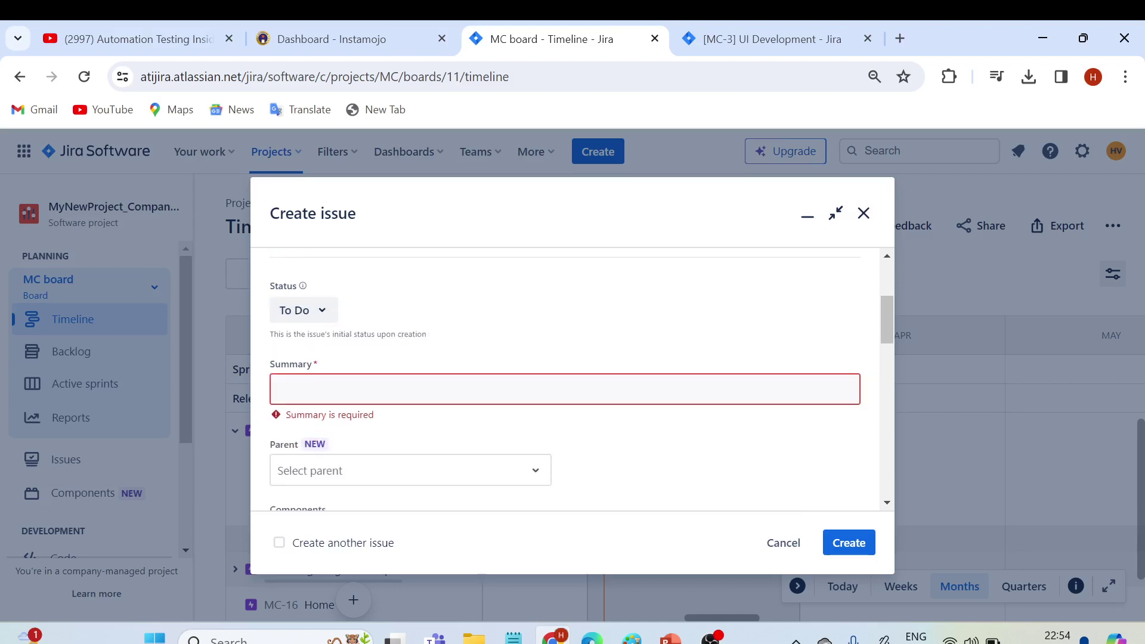
click(419, 394)
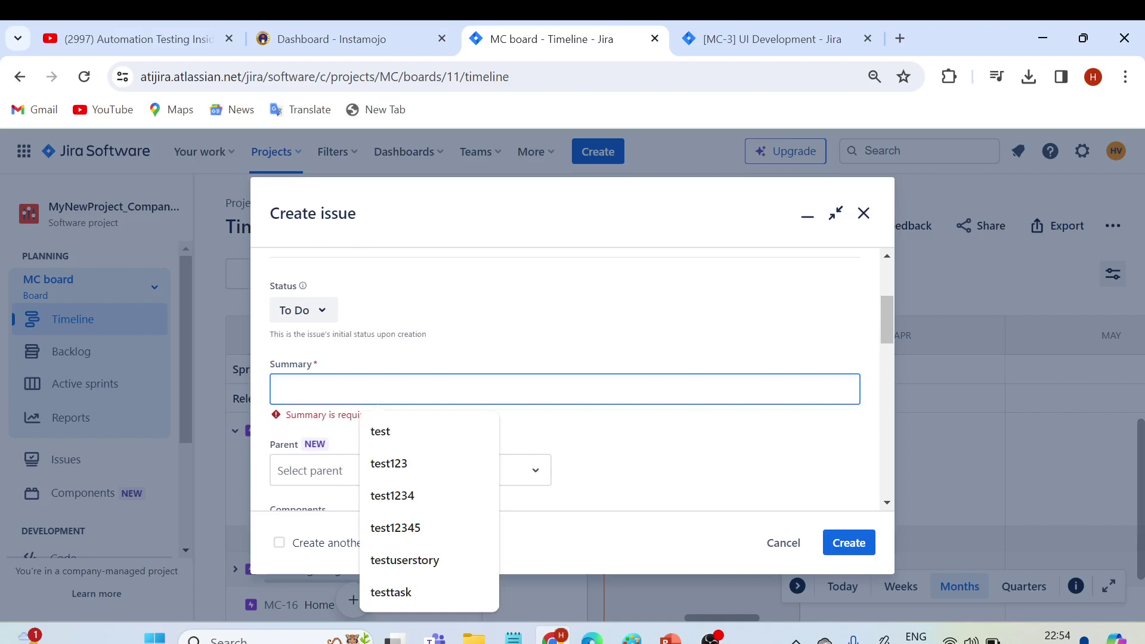
text(Test )
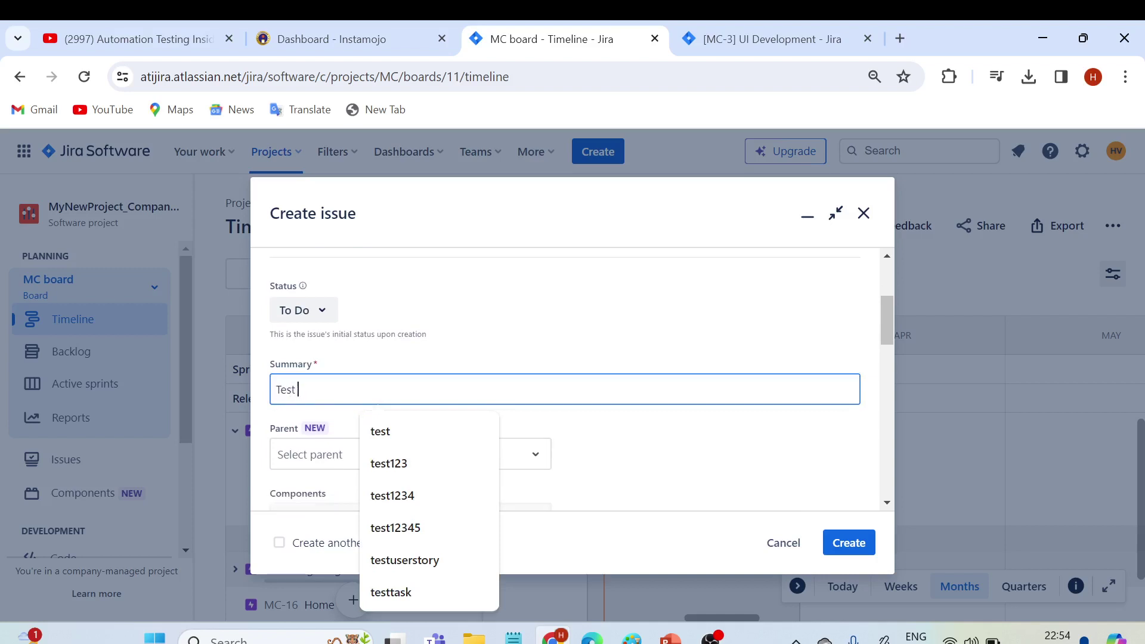
text(User St)
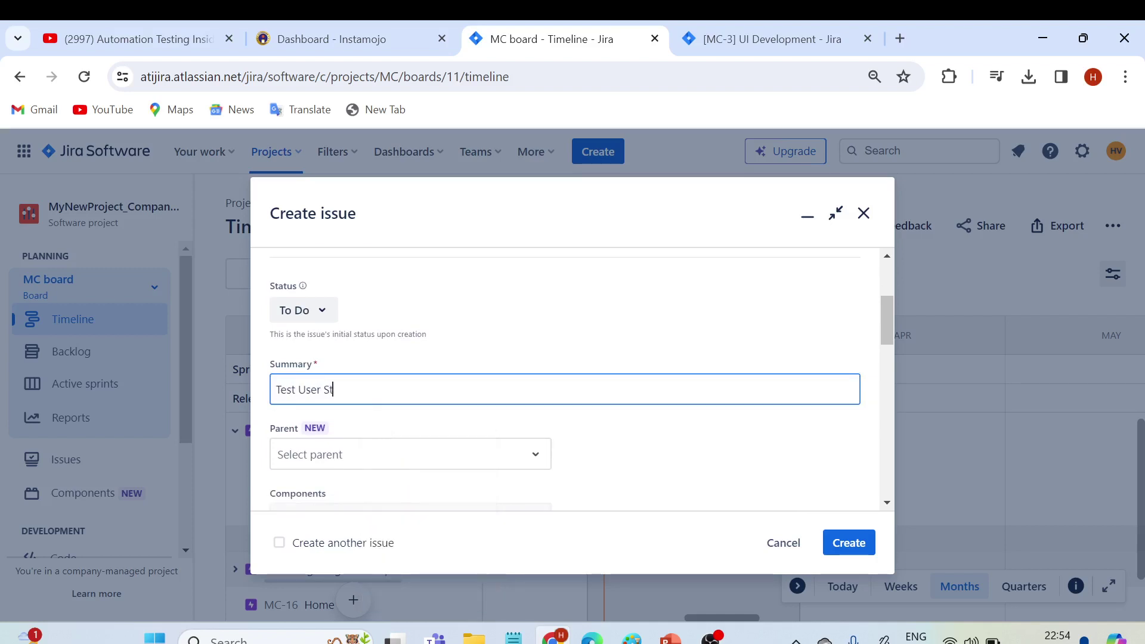
text(ory)
- Set the new story's parent to the MC-16 Home Page epic
scroll(409, 383, down, 3)
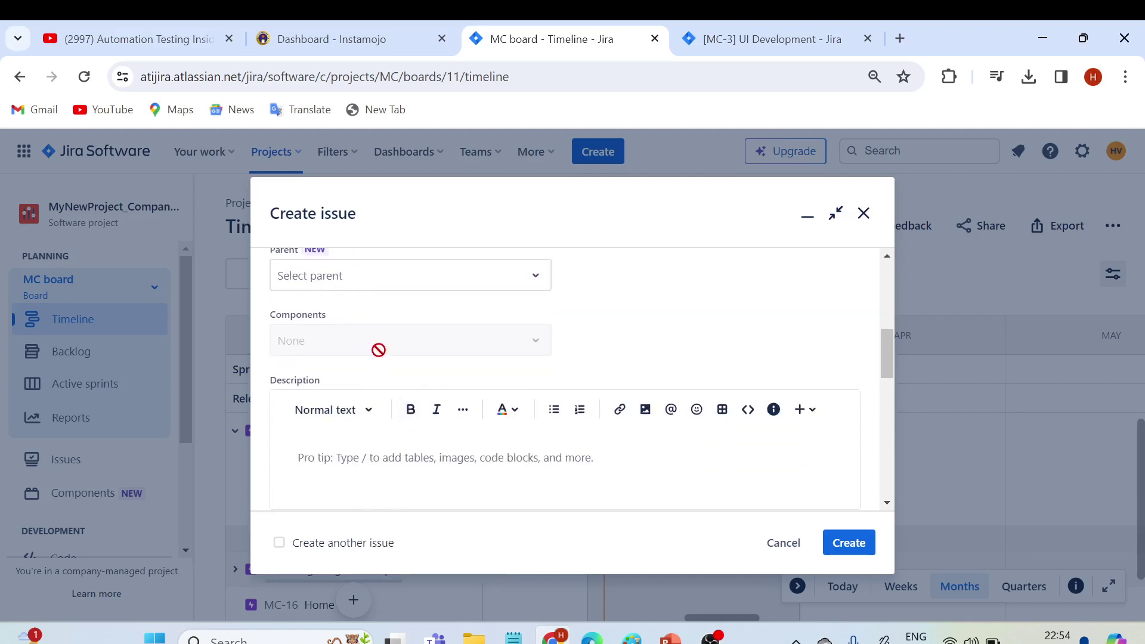
click(360, 373)
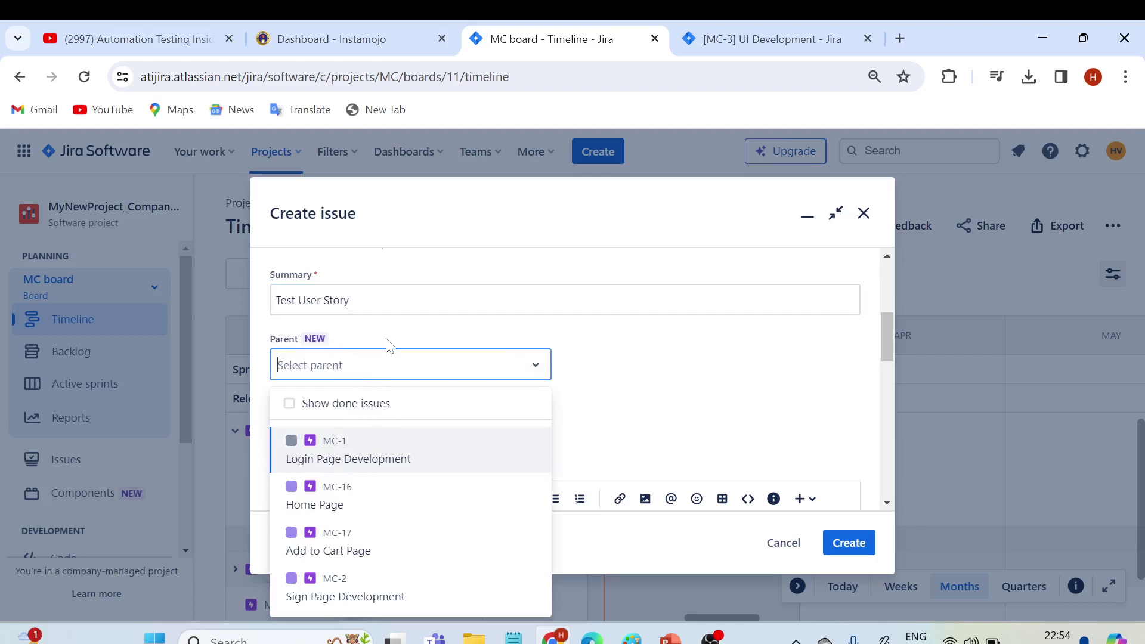
scroll(387, 345, up, 1)
drag(349, 389, 280, 390)
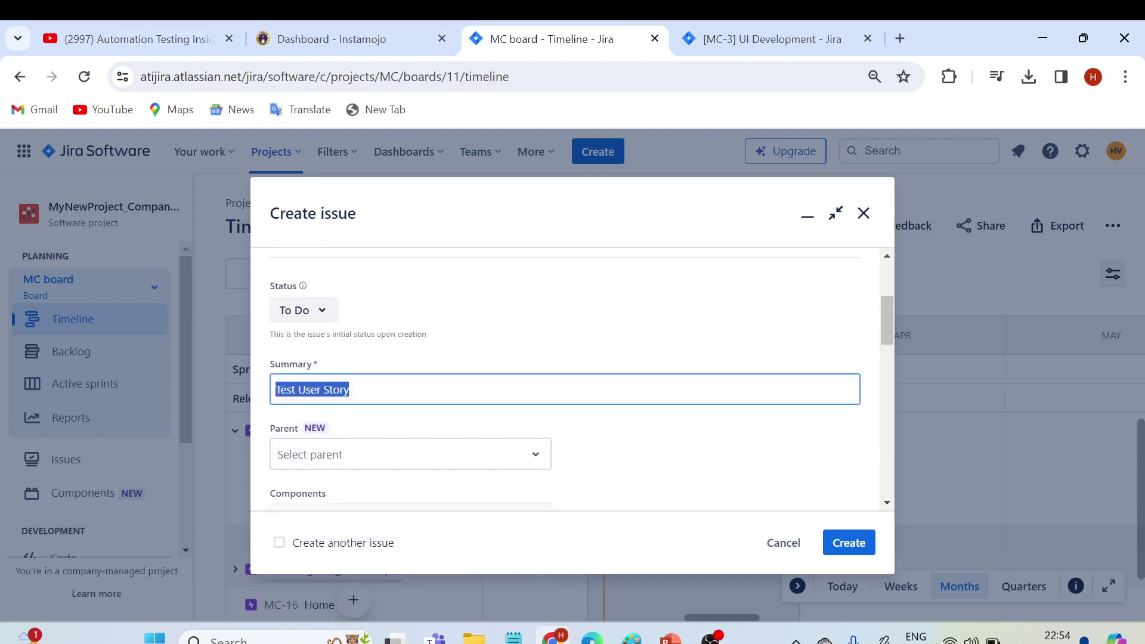
scroll(389, 334, up, 2)
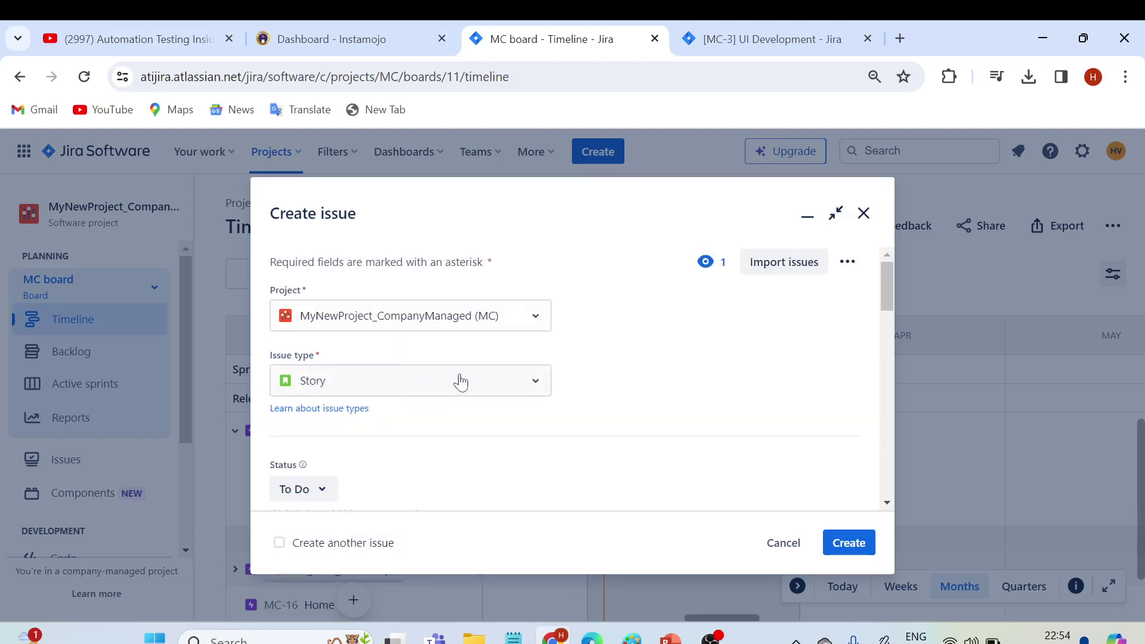
scroll(592, 376, down, 5)
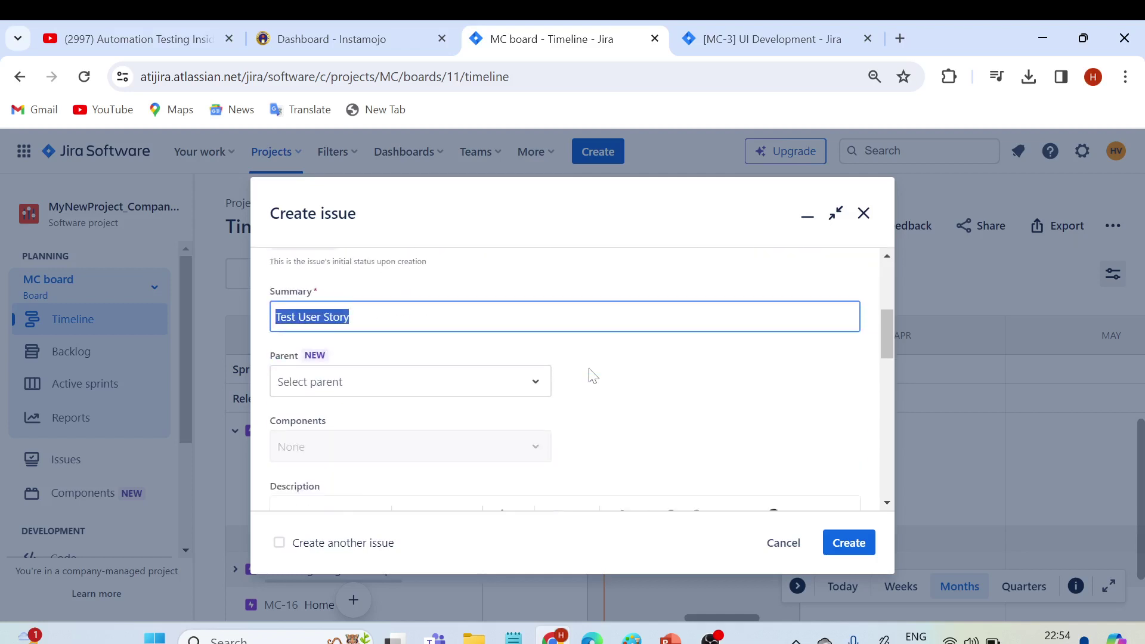
click(361, 282)
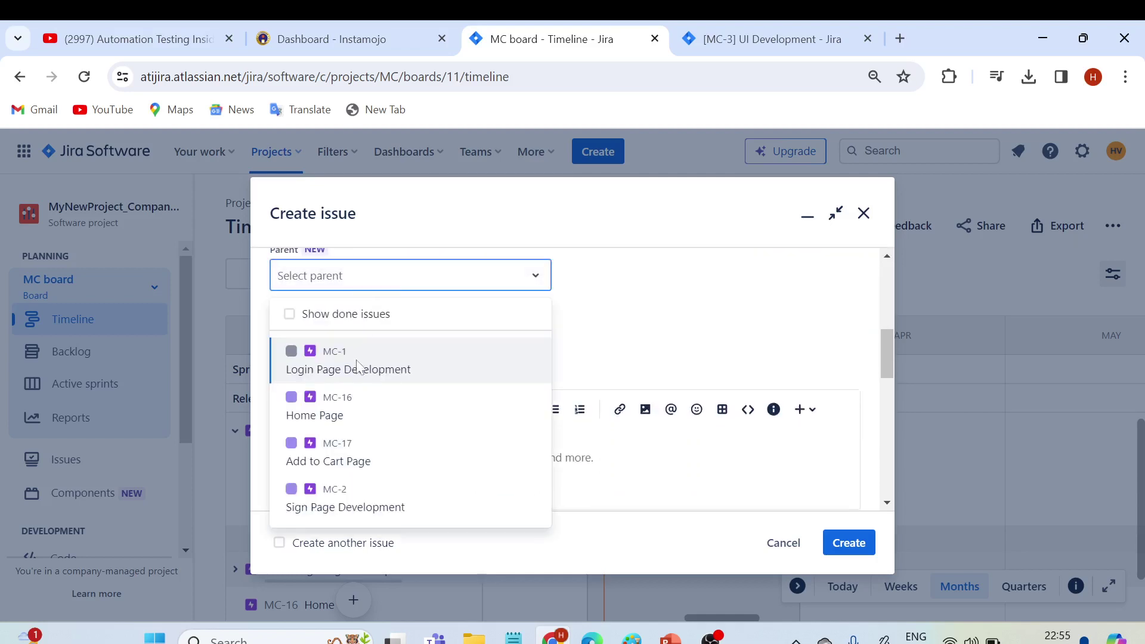
click(318, 417)
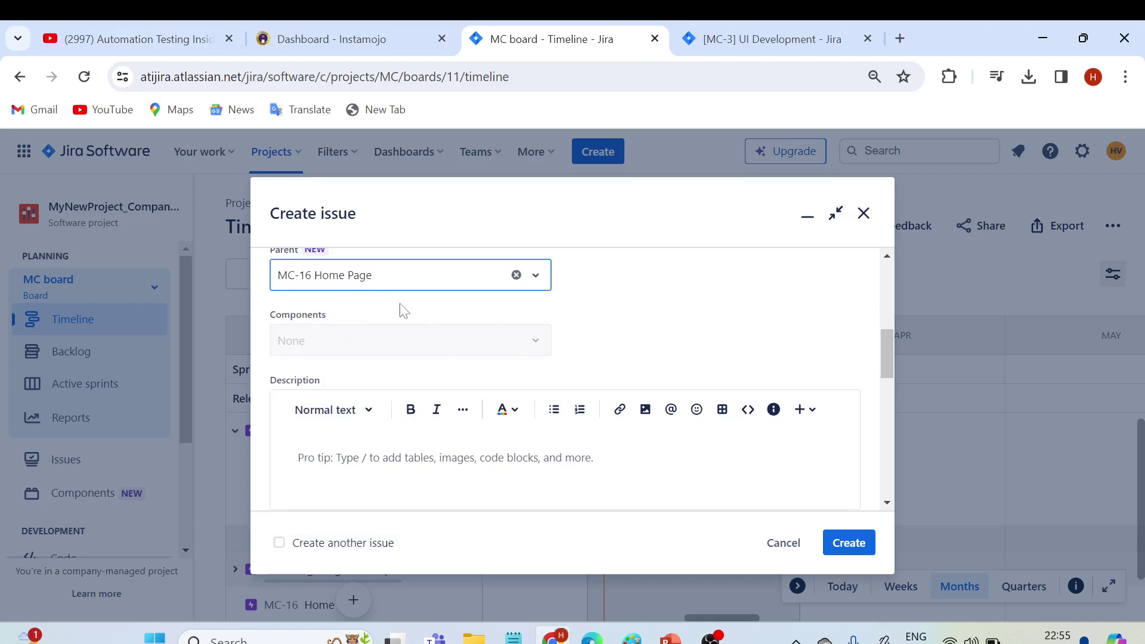
- Replace the new story's summary with a Home Page user story title
scroll(406, 310, up, 2)
scroll(369, 405, up, 3)
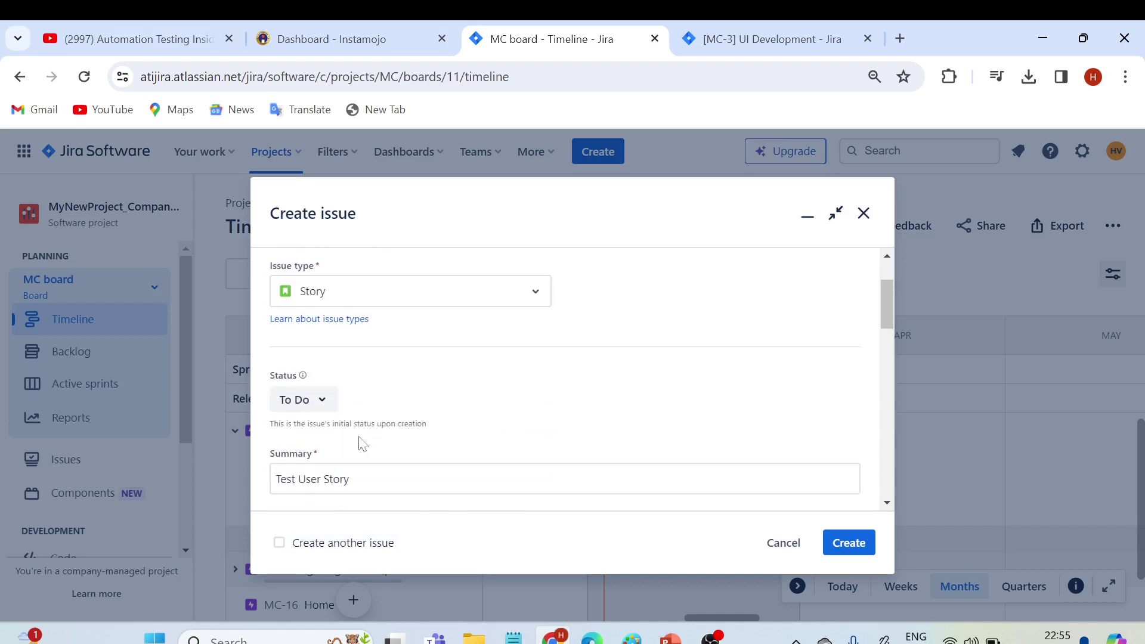
scroll(358, 440, down, 3)
drag(353, 301, 260, 308)
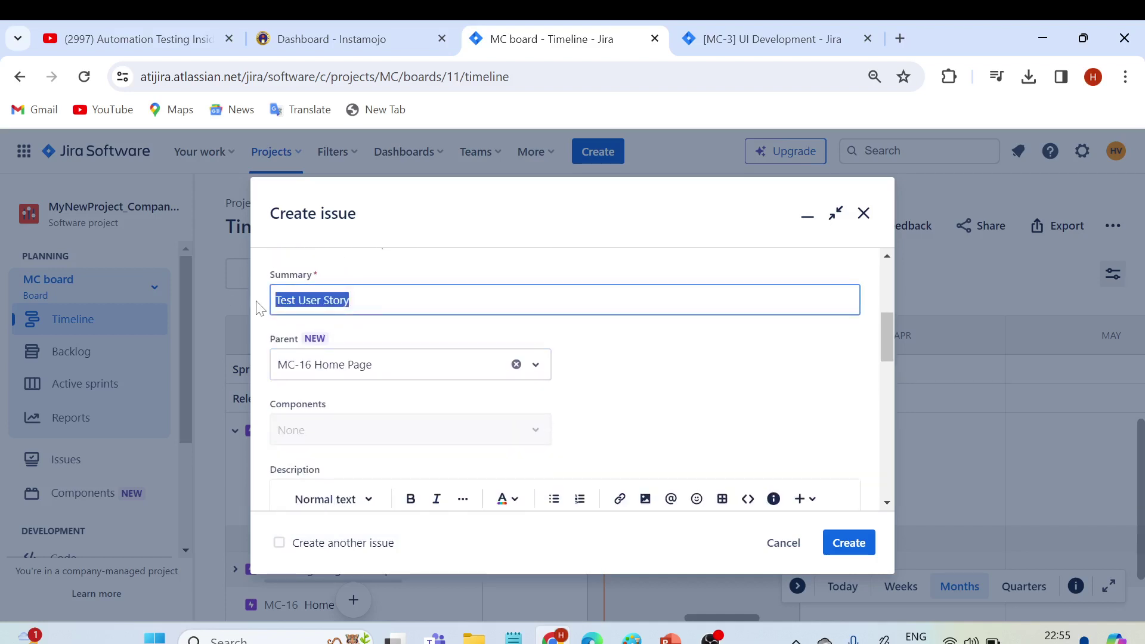
text(Home Page)
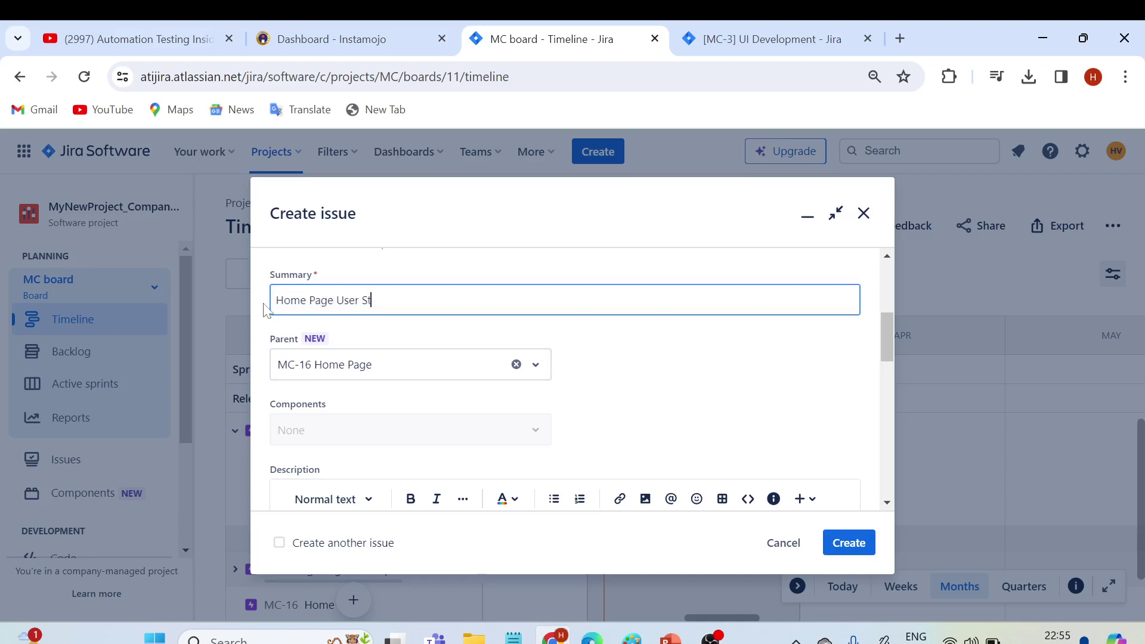
- Enter "Description ---- Test" as the story's description and start a new line below it
scroll(504, 351, down, 1)
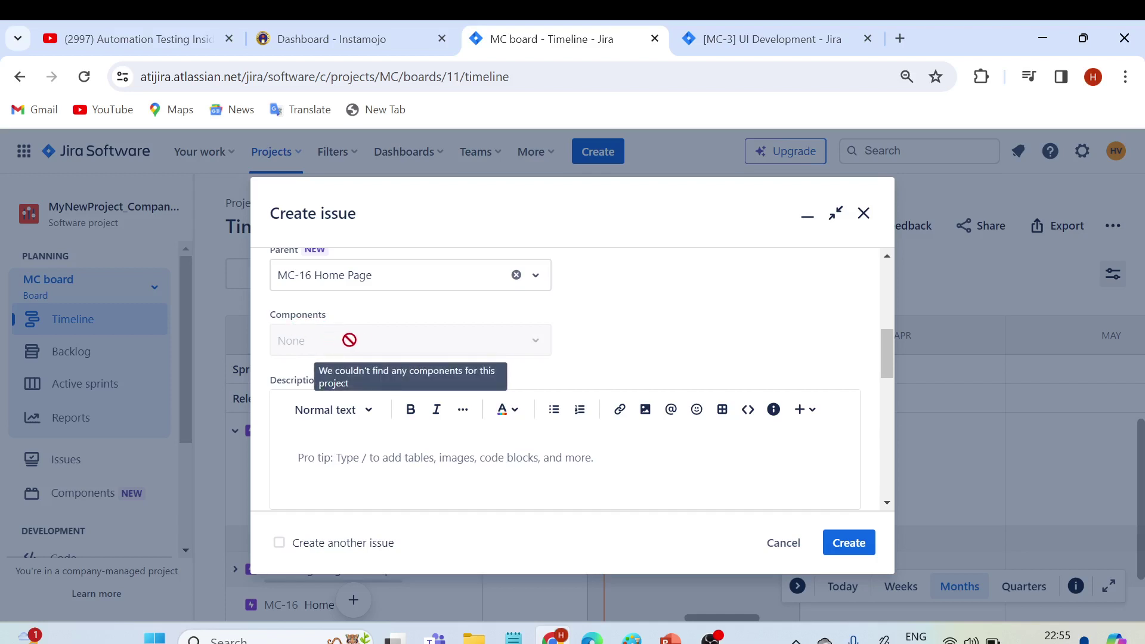
scroll(362, 384, down, 2)
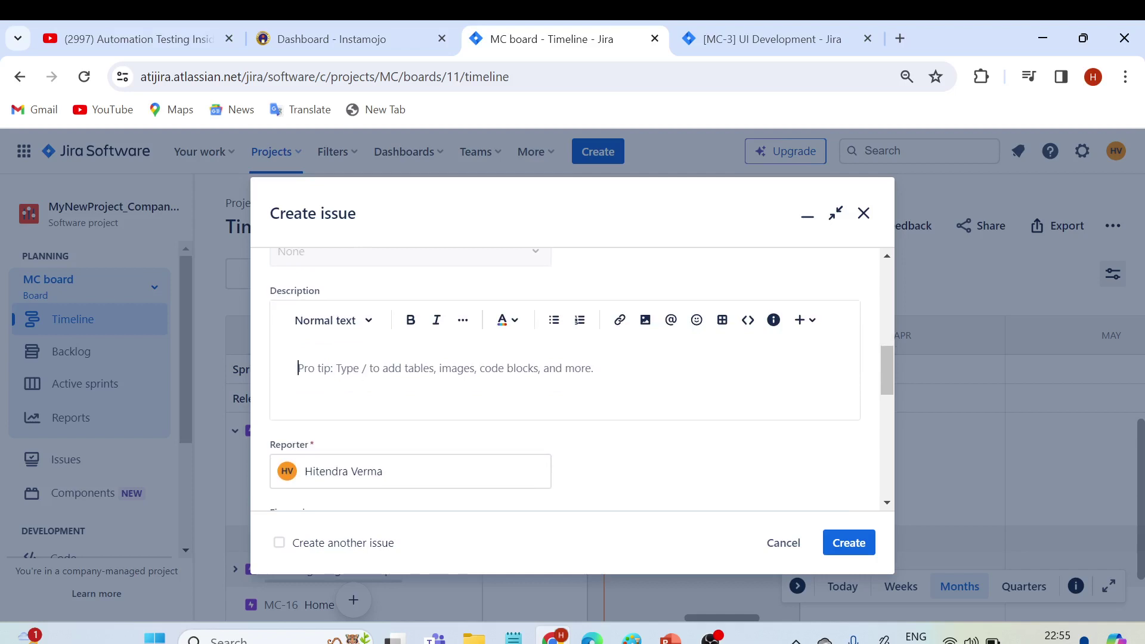
text(Description ---- Test)
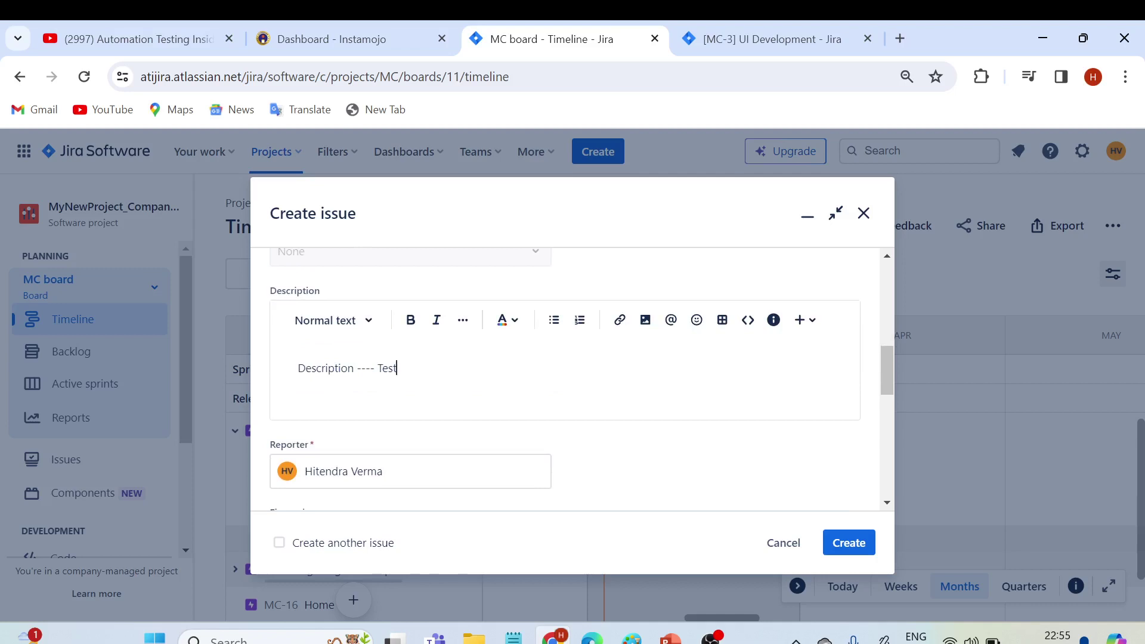
drag(397, 368, 297, 368)
click(461, 396)
key(Return)
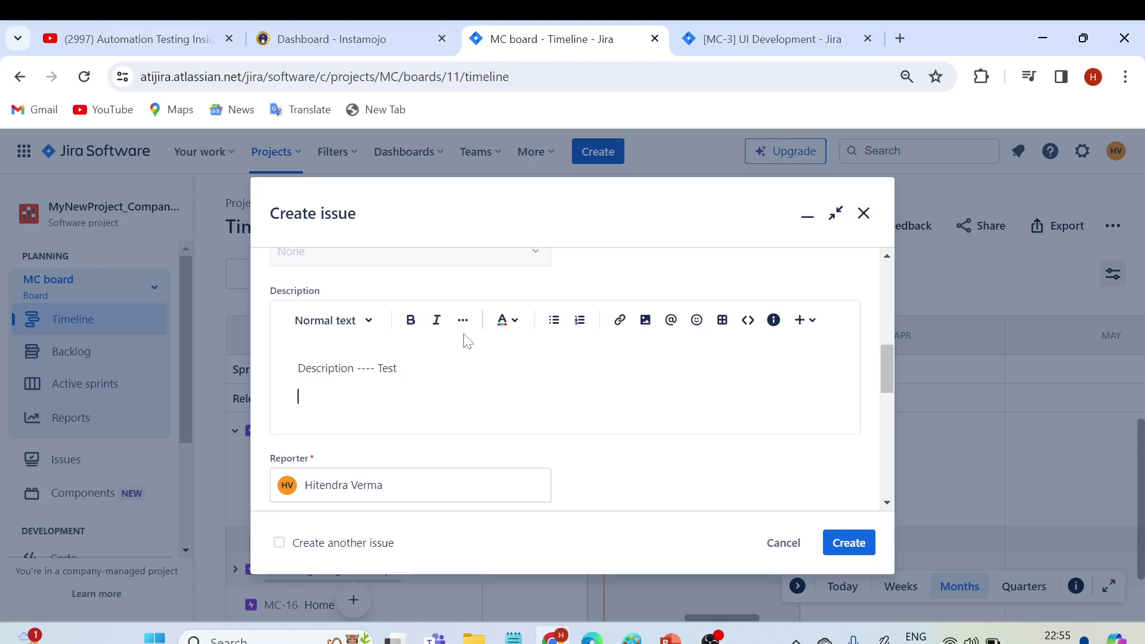
- Switch to the Automation Testing Insider YouTube channel page and capture a rectangular screenshot covering most of it
click(137, 39)
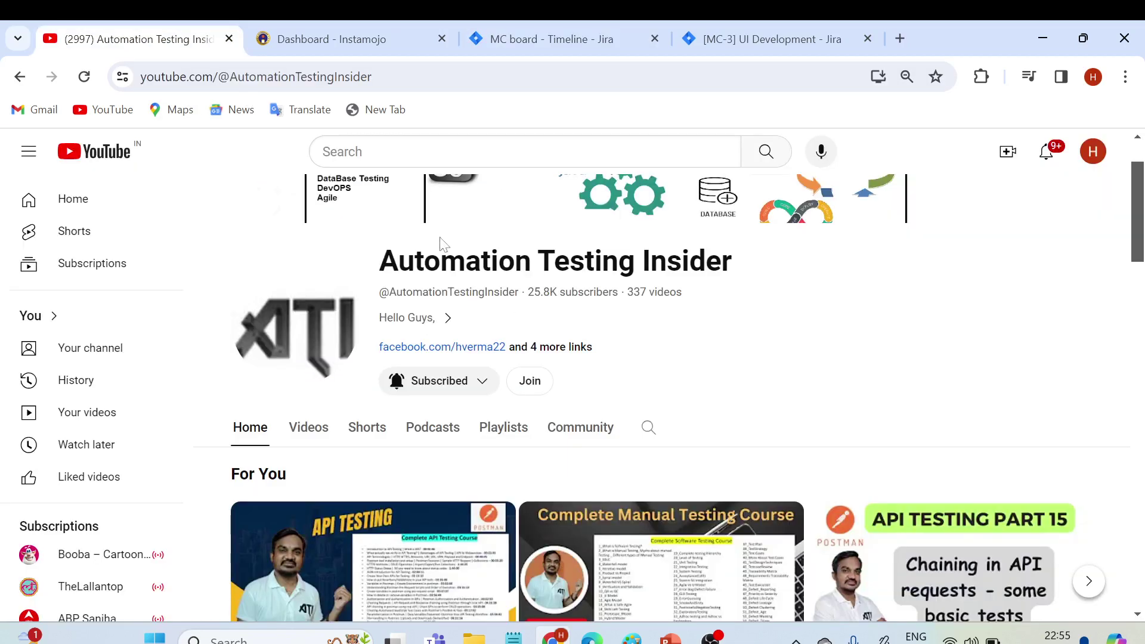
key(super+shift+s)
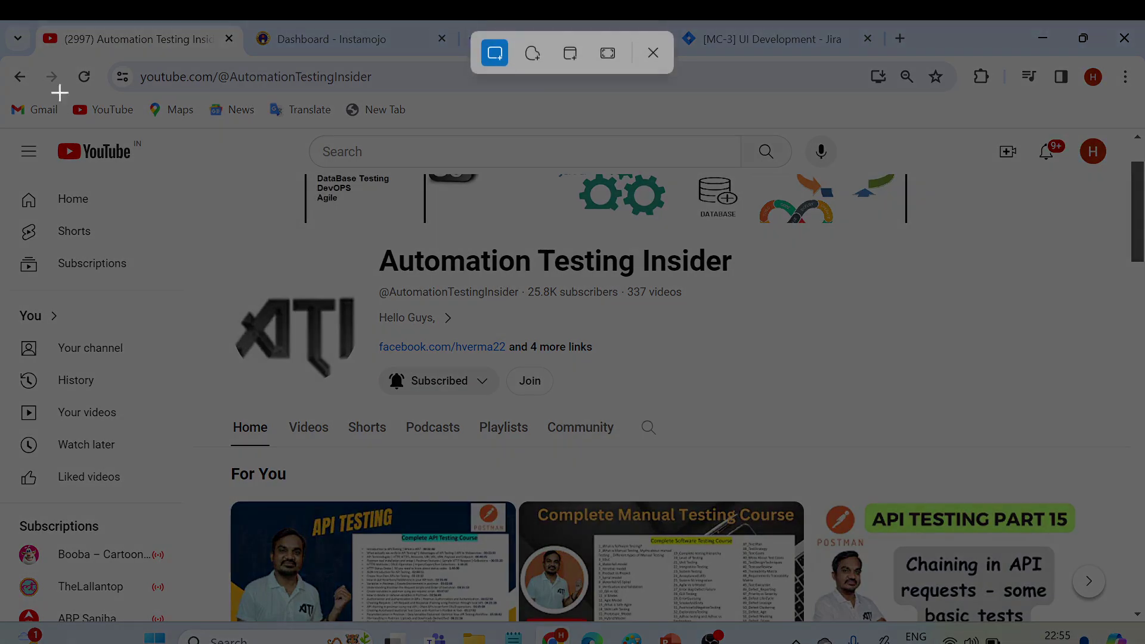
drag(9, 64, 1050, 596)
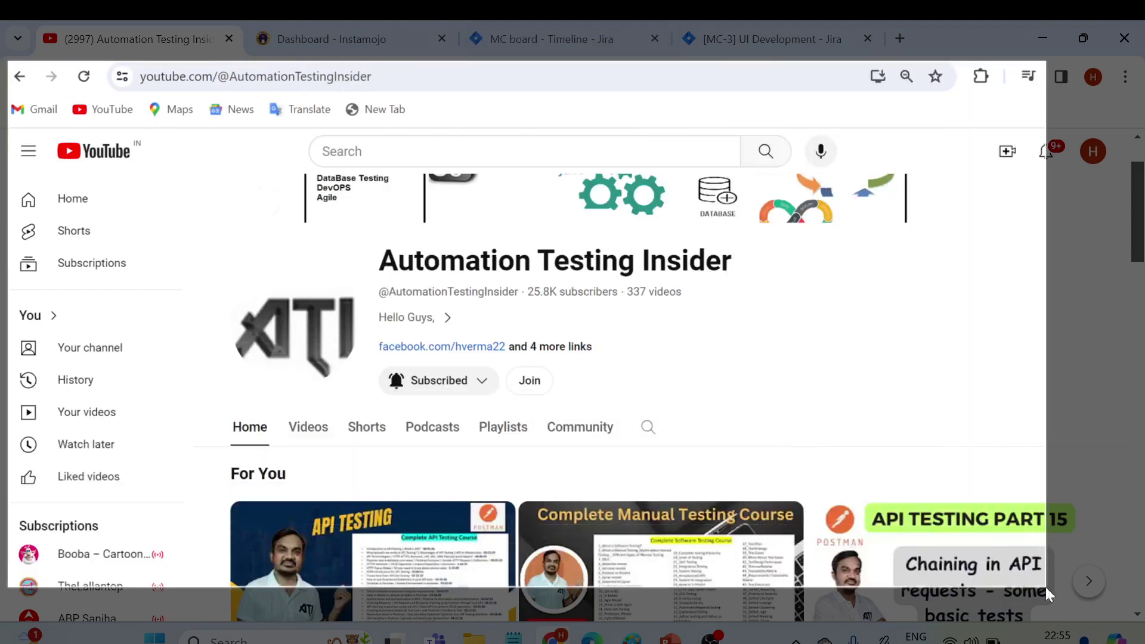
key(ctrl+shift+Tab)
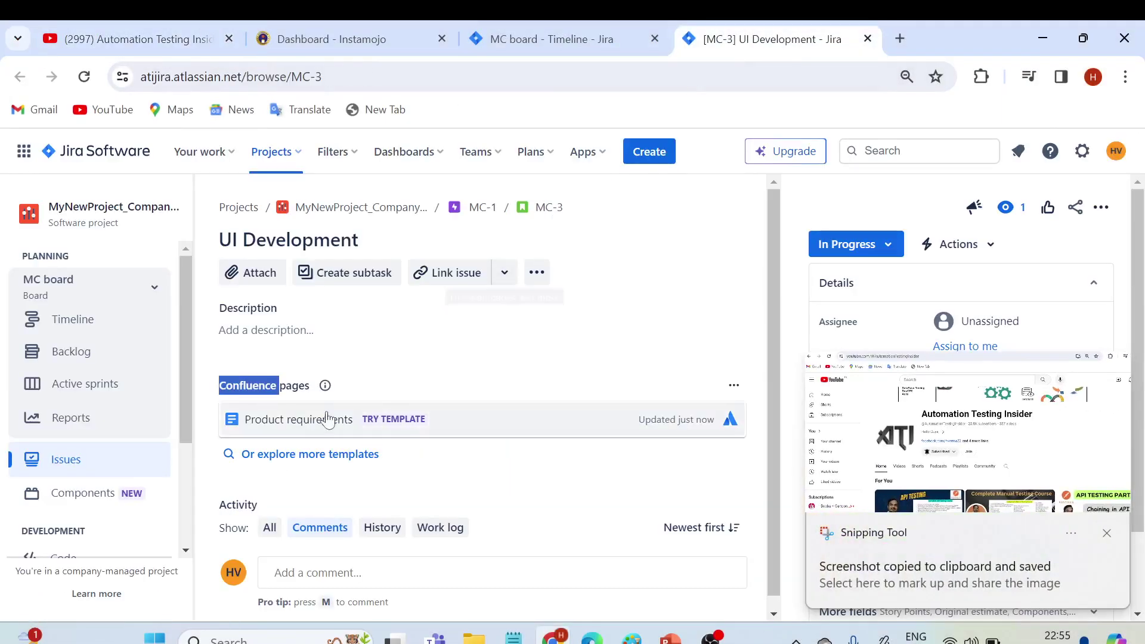
click(1106, 533)
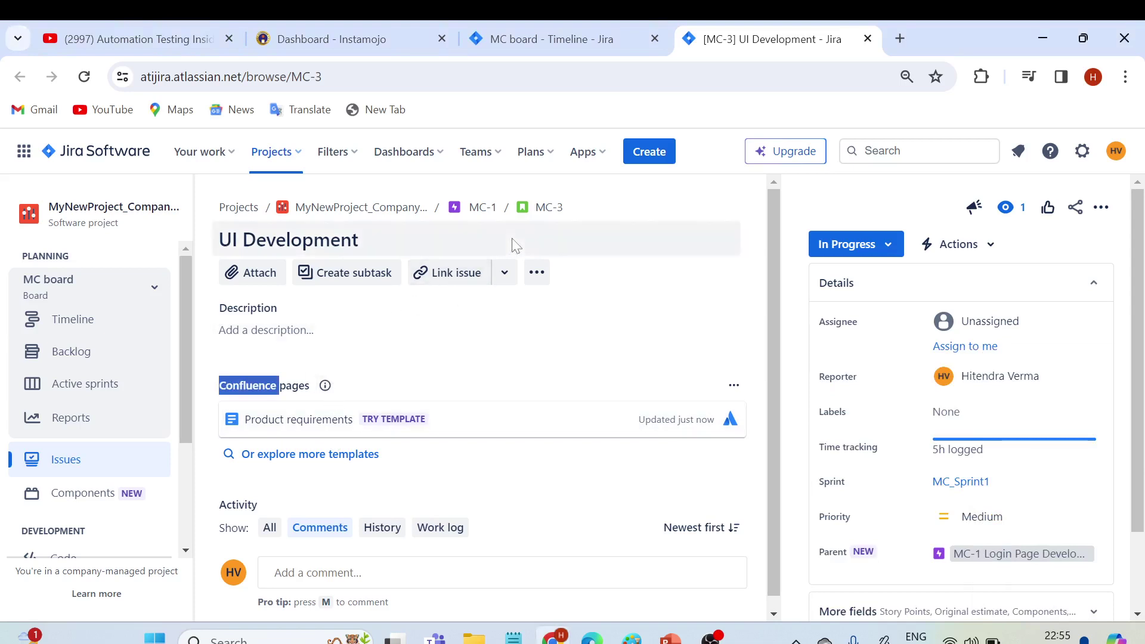
- Return to the issue creation form and paste the captured screenshot below the description text
click(626, 42)
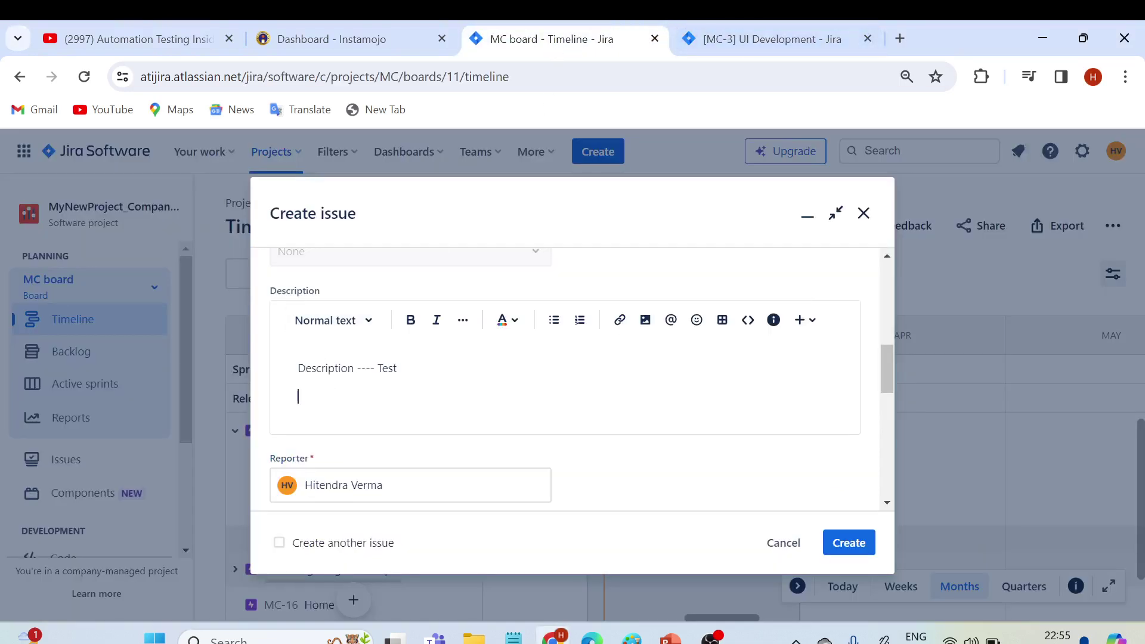
key(ctrl+v)
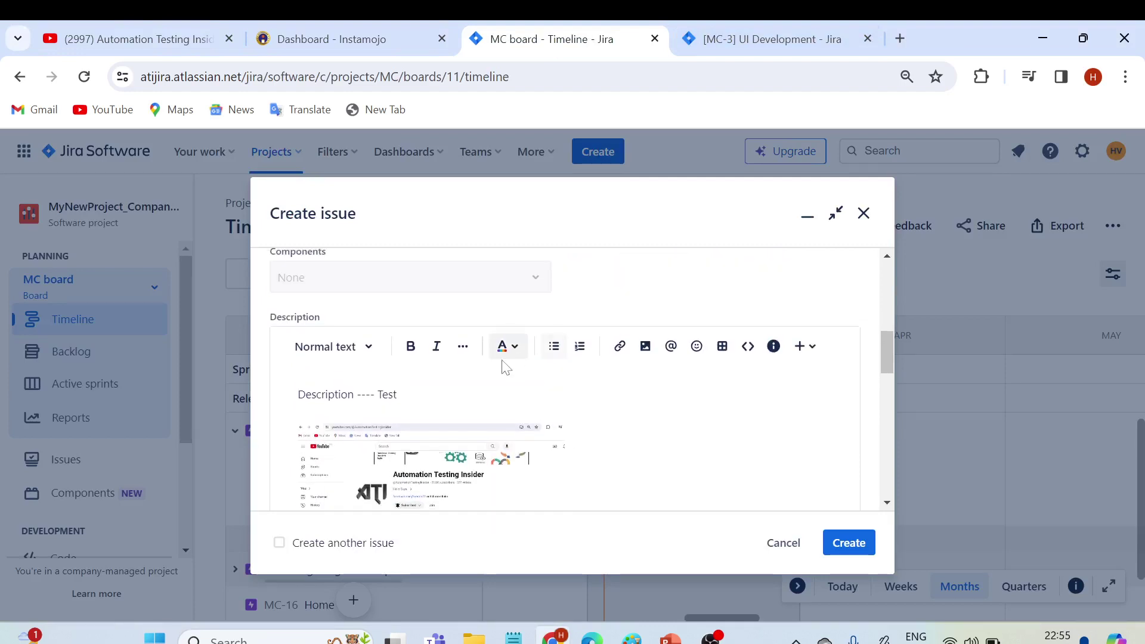
scroll(501, 382, down, 5)
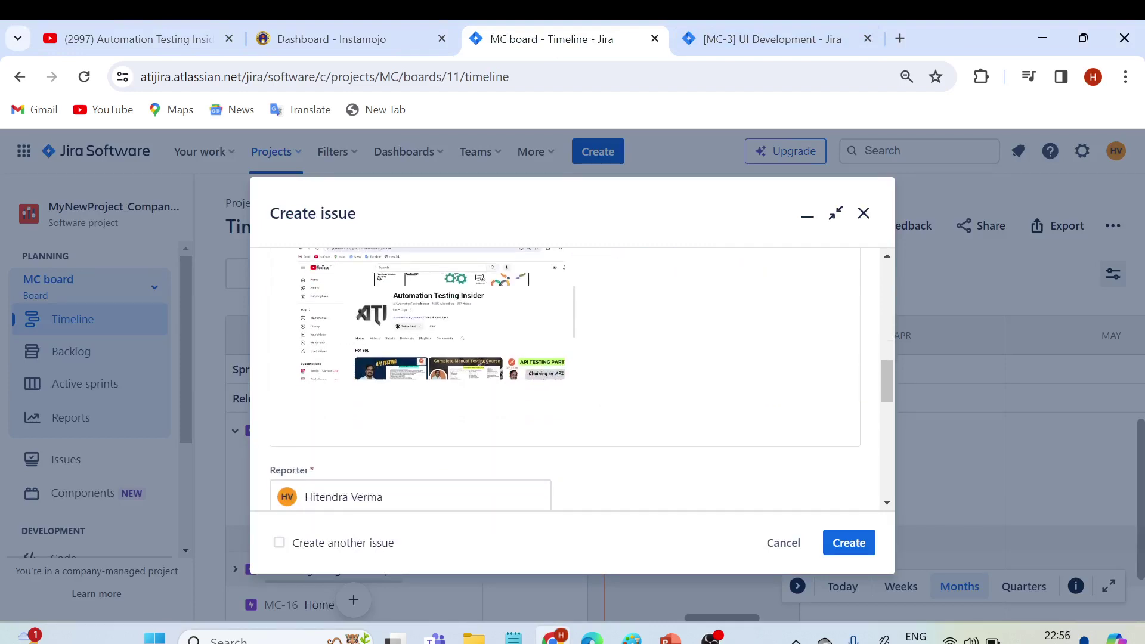
key(Return)
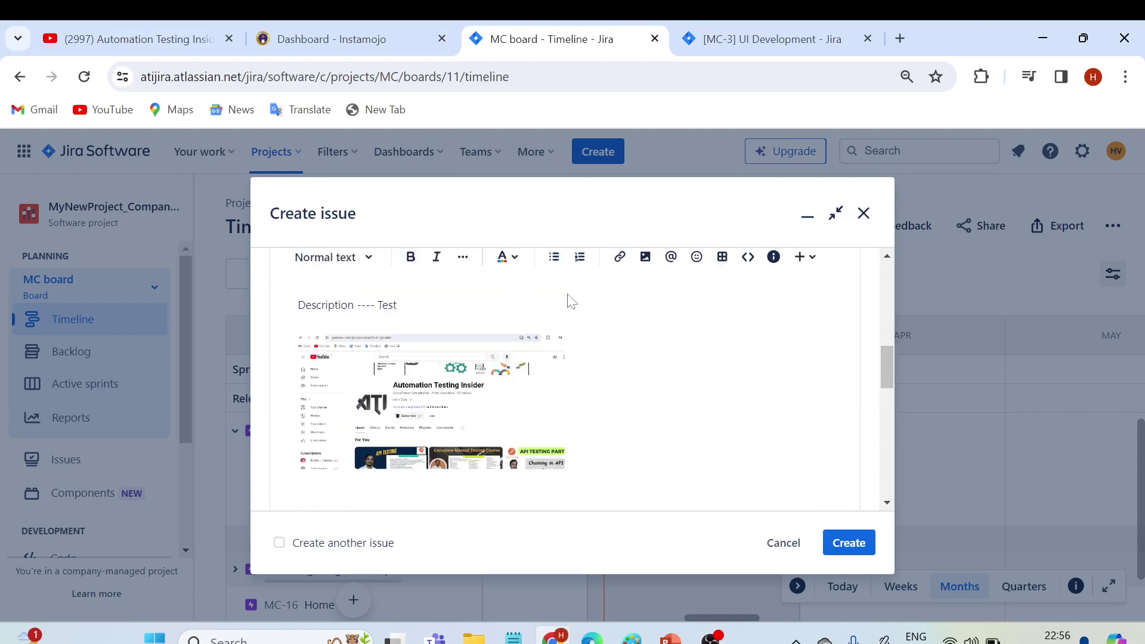
scroll(570, 301, up, 2)
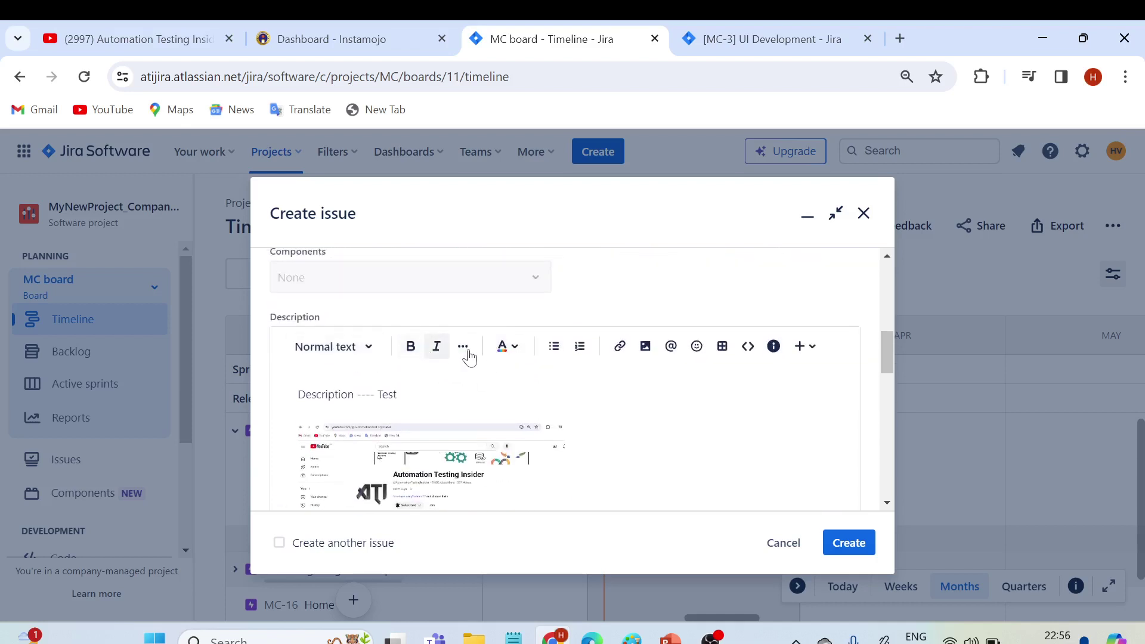
- Examine the Reporter and Fix versions fields and the available priority levels in the issue creation form
scroll(545, 379, down, 5)
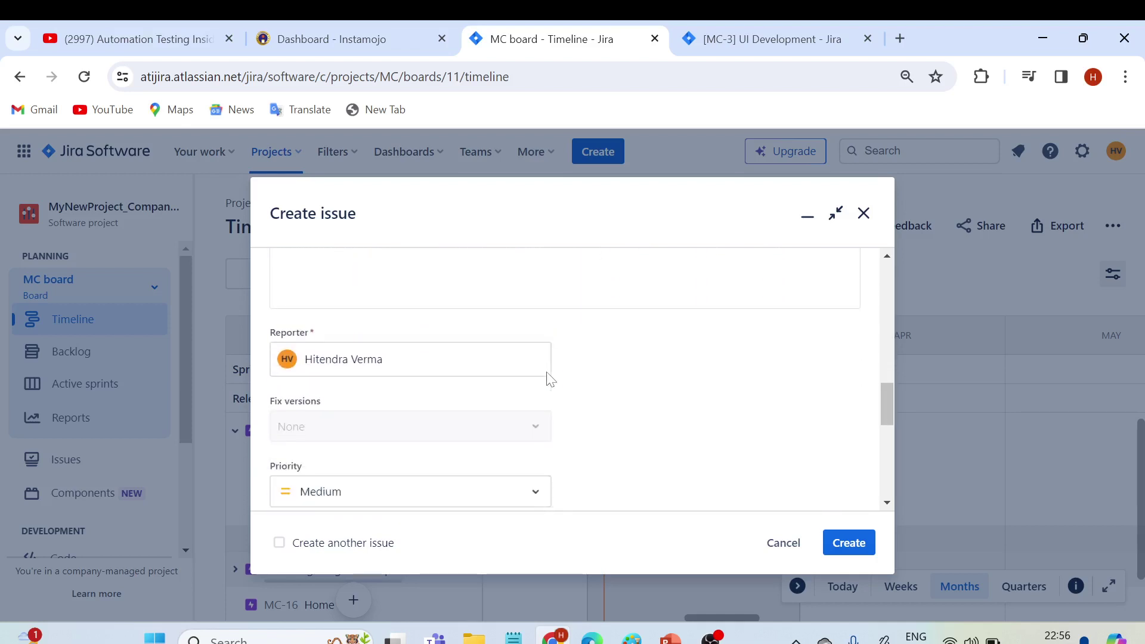
scroll(546, 376, down, 1)
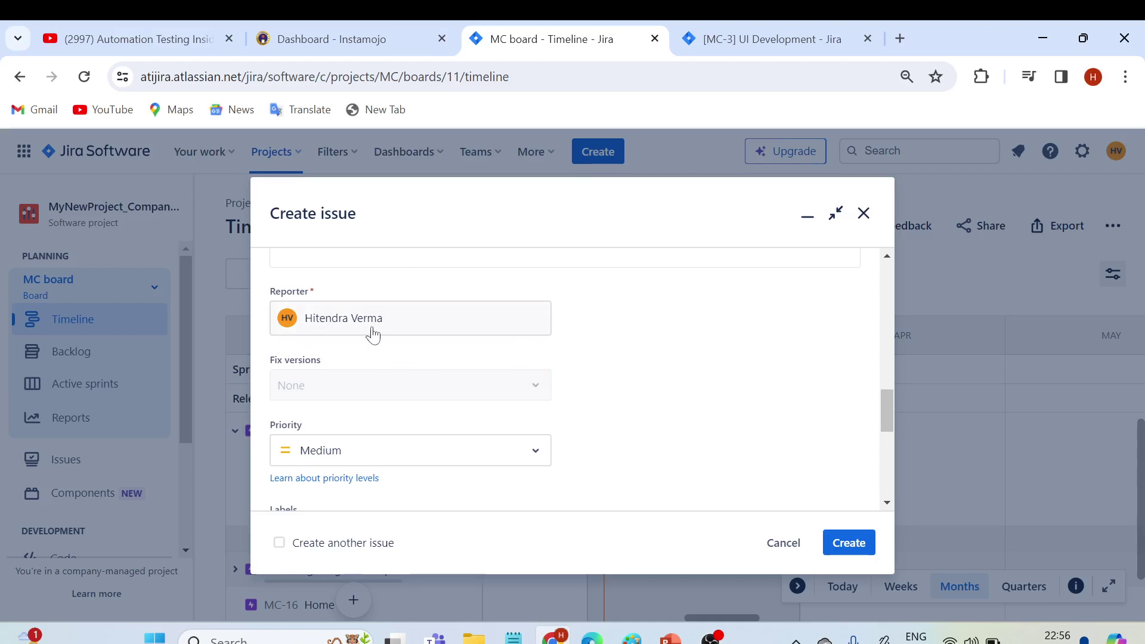
click(395, 327)
click(646, 324)
scroll(399, 365, down, 1)
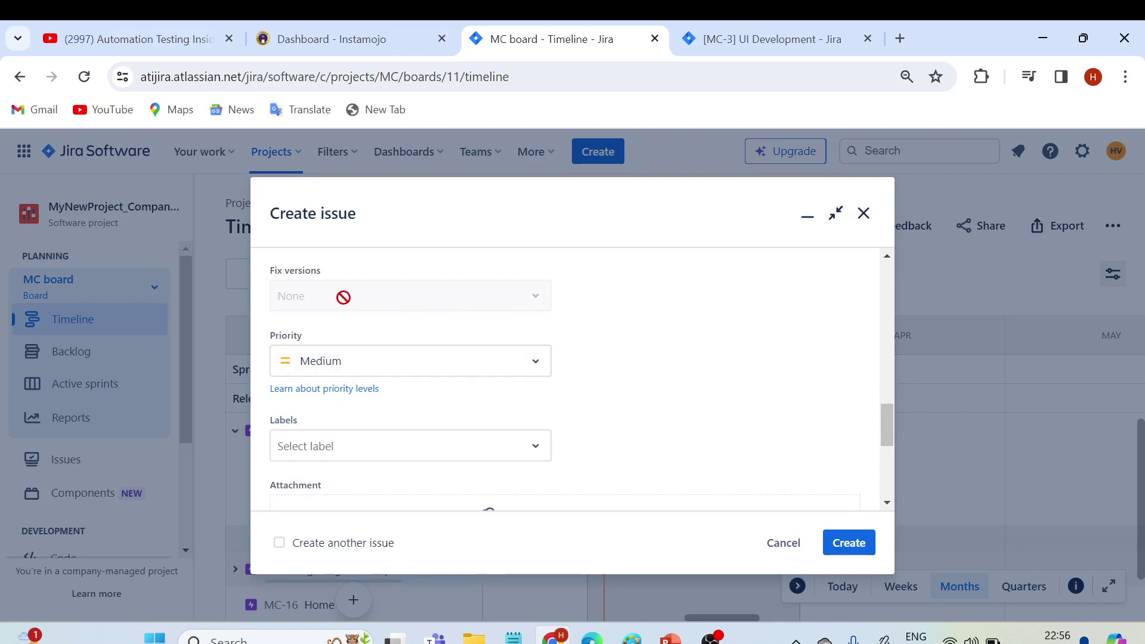
scroll(471, 364, down, 1)
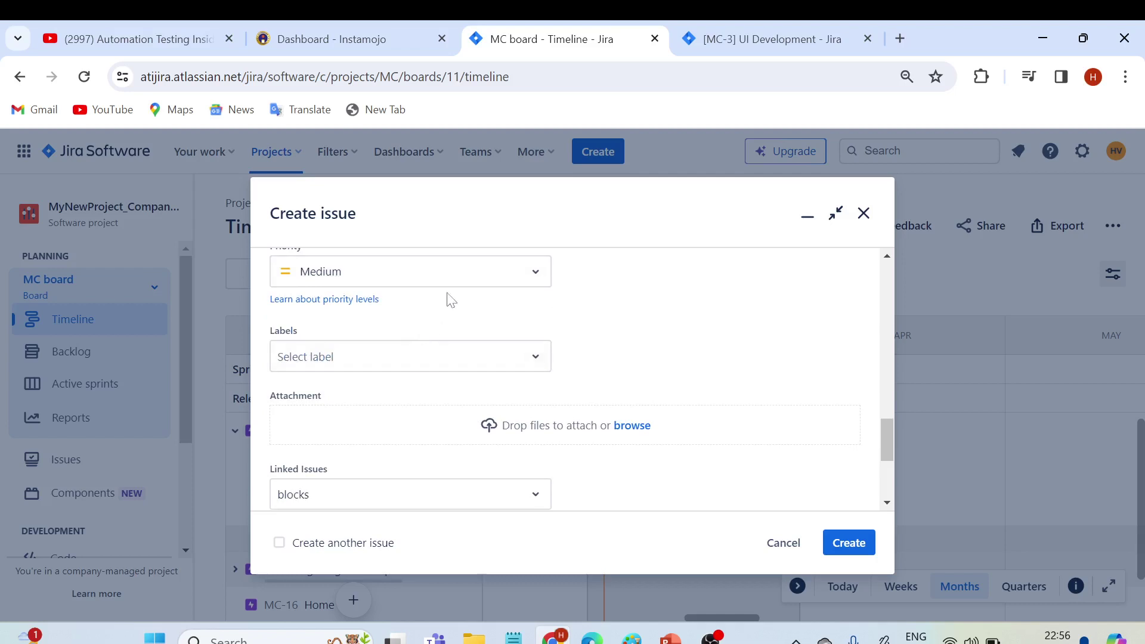
scroll(498, 332, up, 1)
click(473, 371)
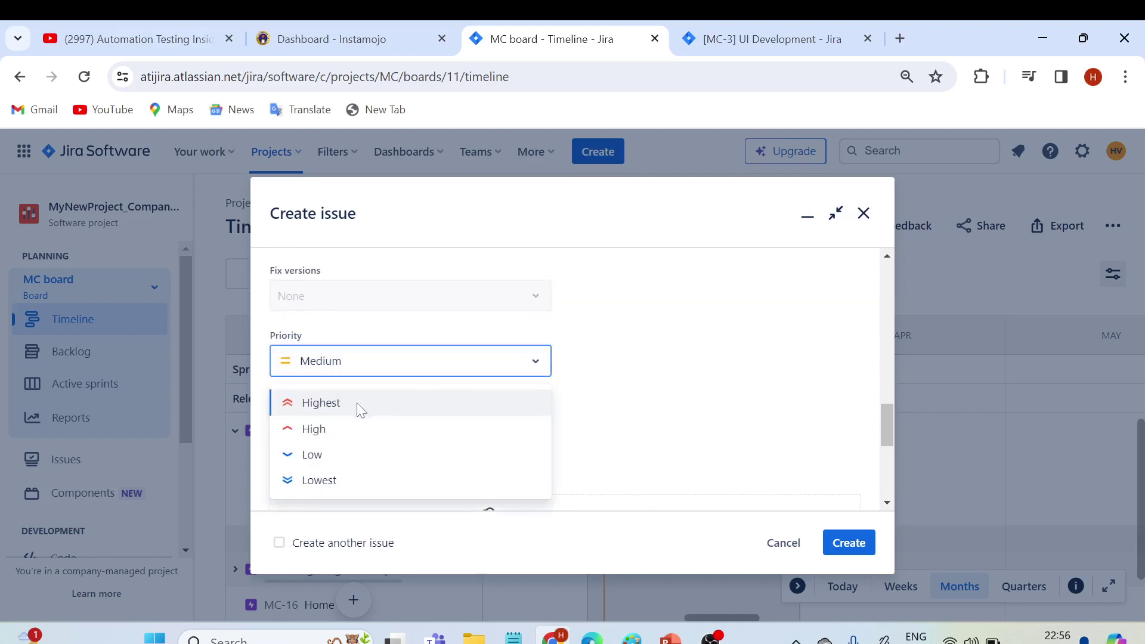
click(332, 370)
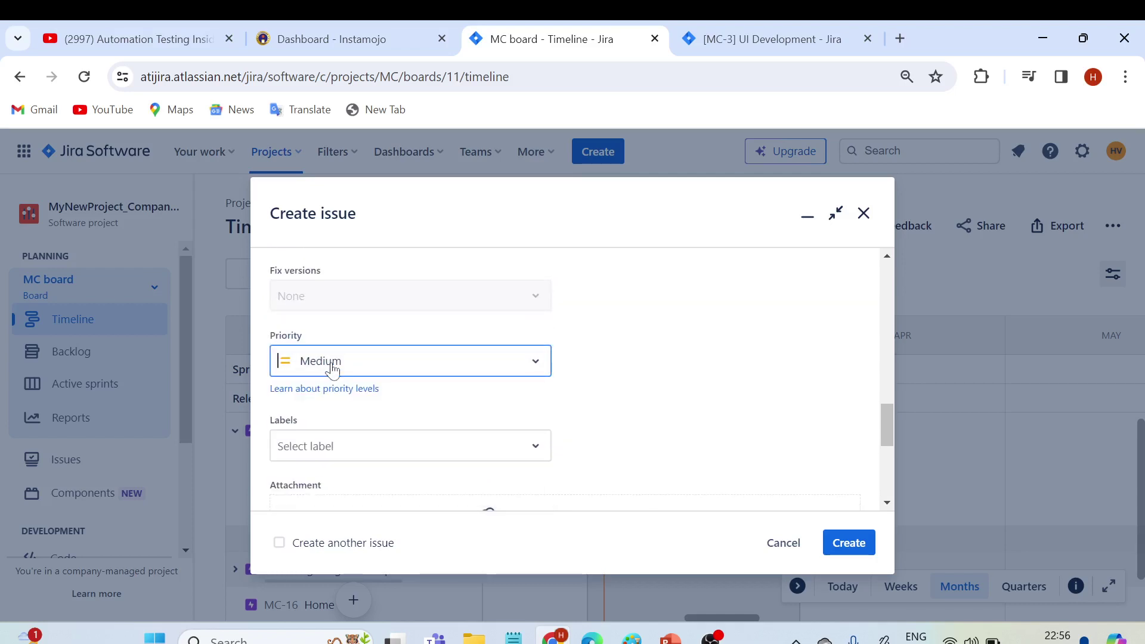
click(344, 371)
click(733, 383)
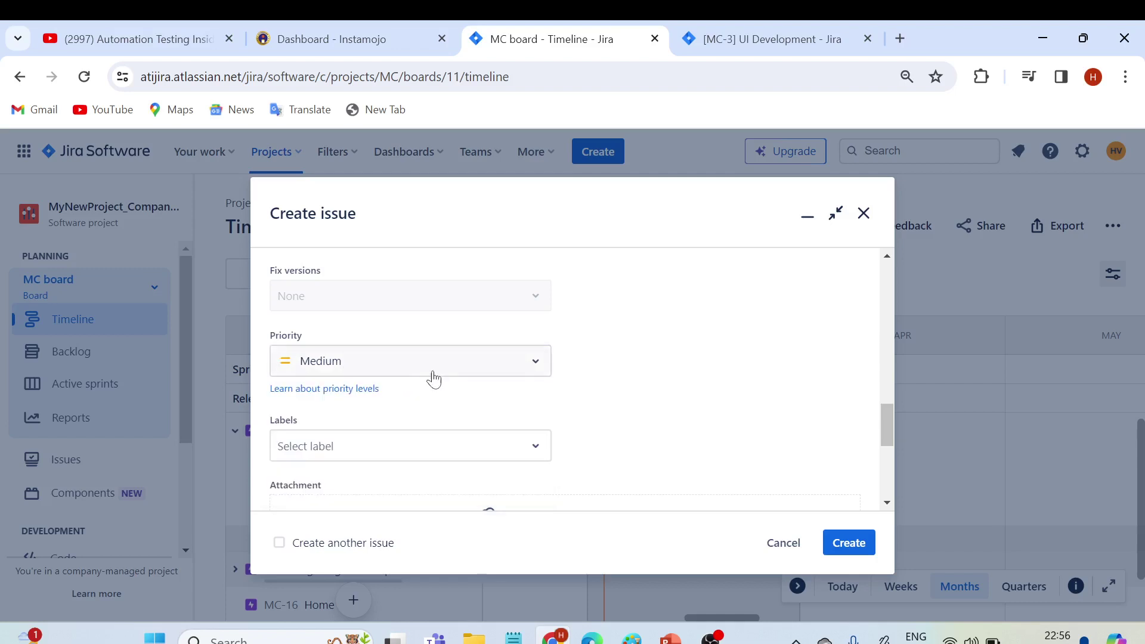
- Set the story's priority to Highest and change it back to Medium
scroll(417, 370, down, 2)
click(346, 281)
click(326, 316)
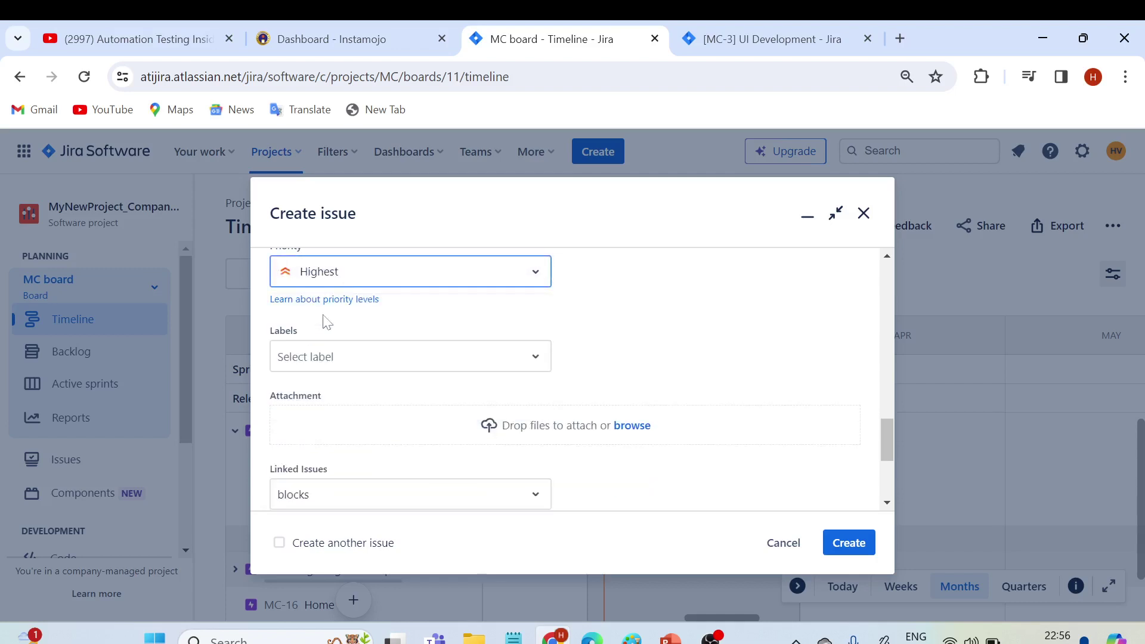
click(348, 280)
click(349, 343)
scroll(381, 301, up, 1)
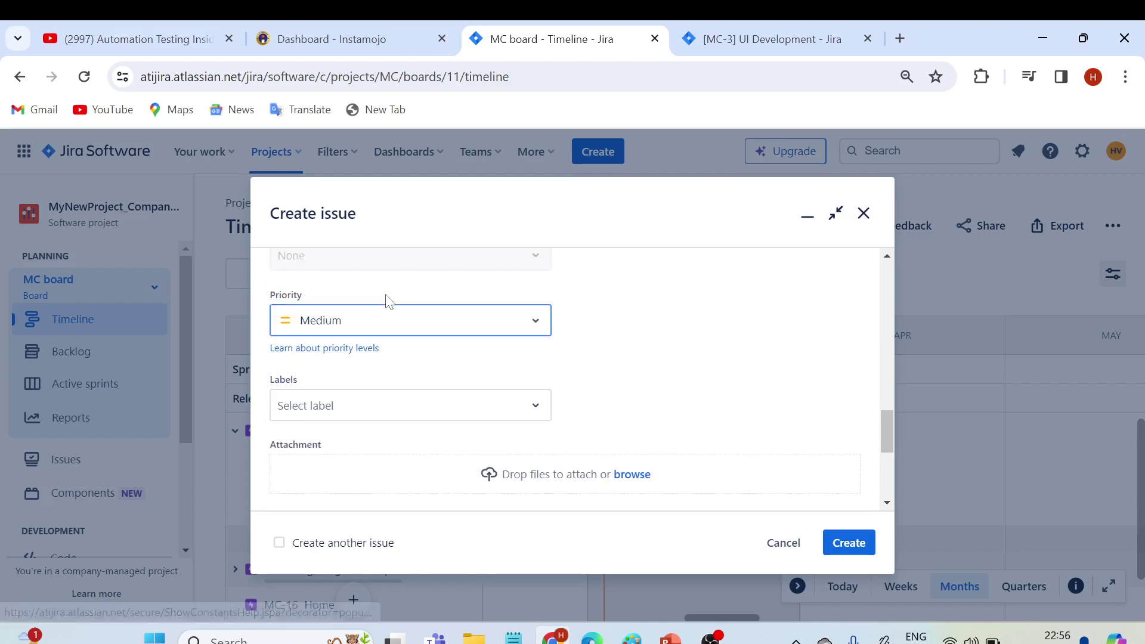
- Add the new label HomePage to the story
scroll(383, 296, down, 1)
click(374, 363)
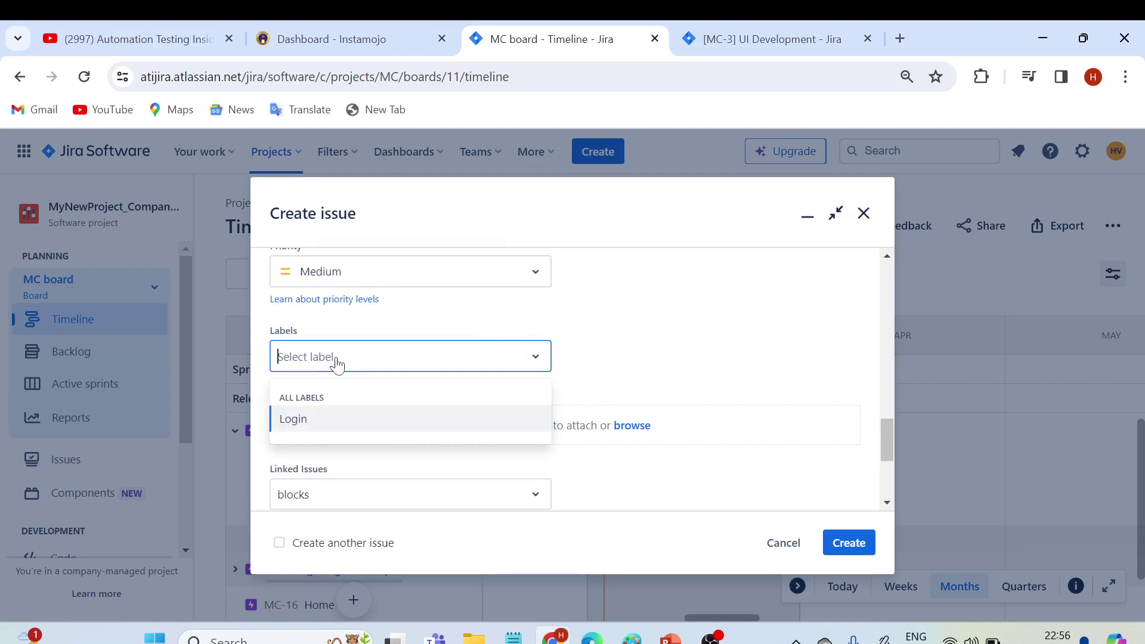
text(H)
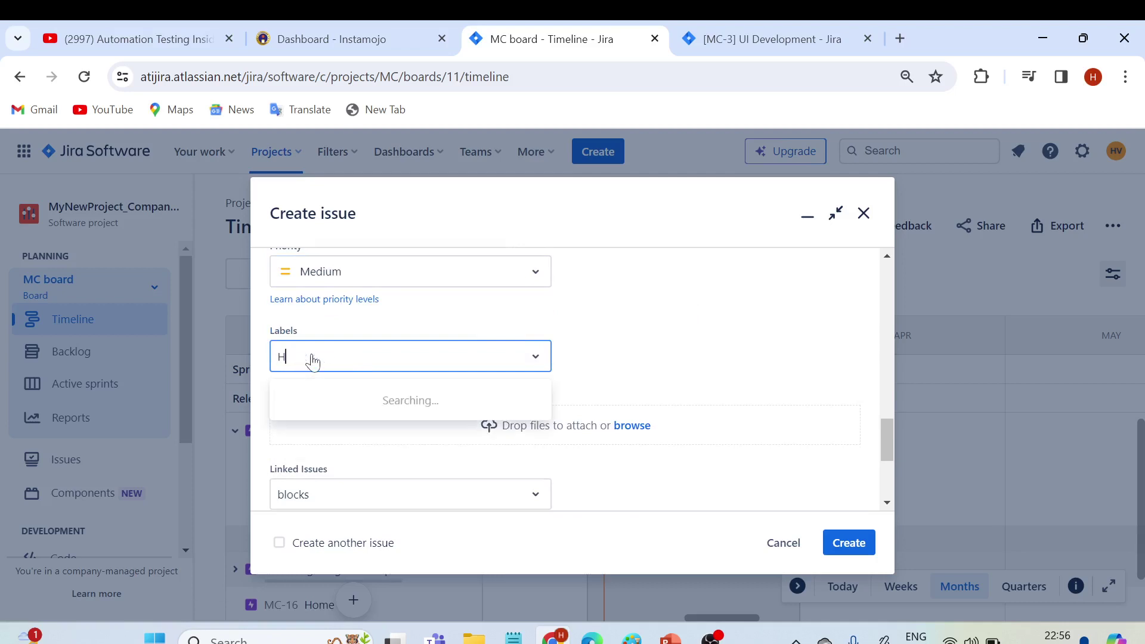
text(omePage)
click(674, 344)
click(361, 360)
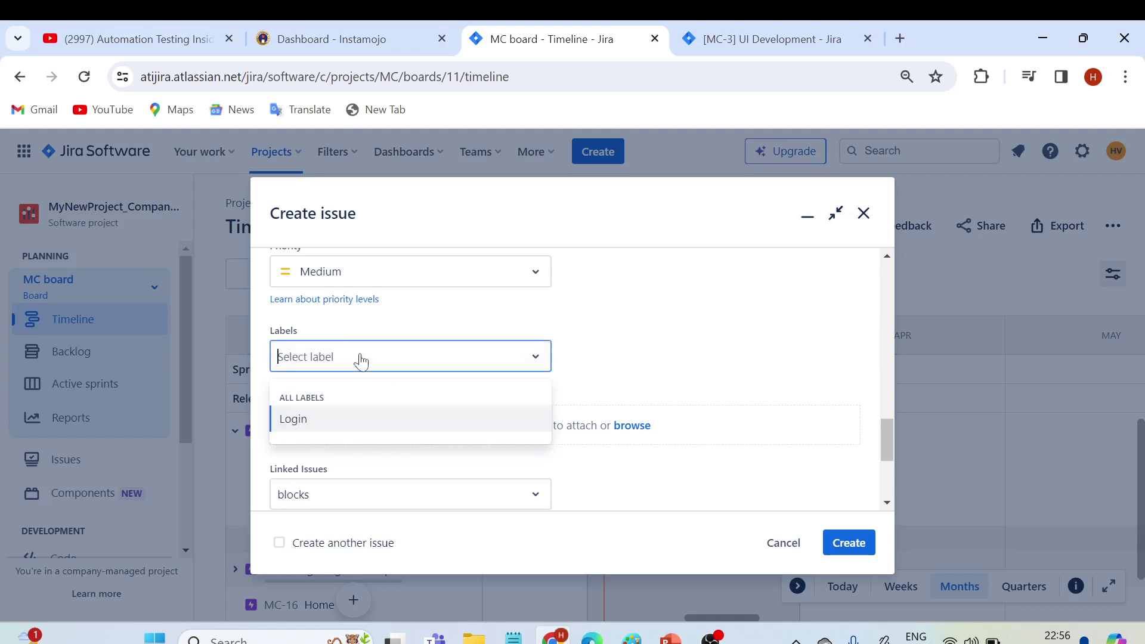
text(HomePage)
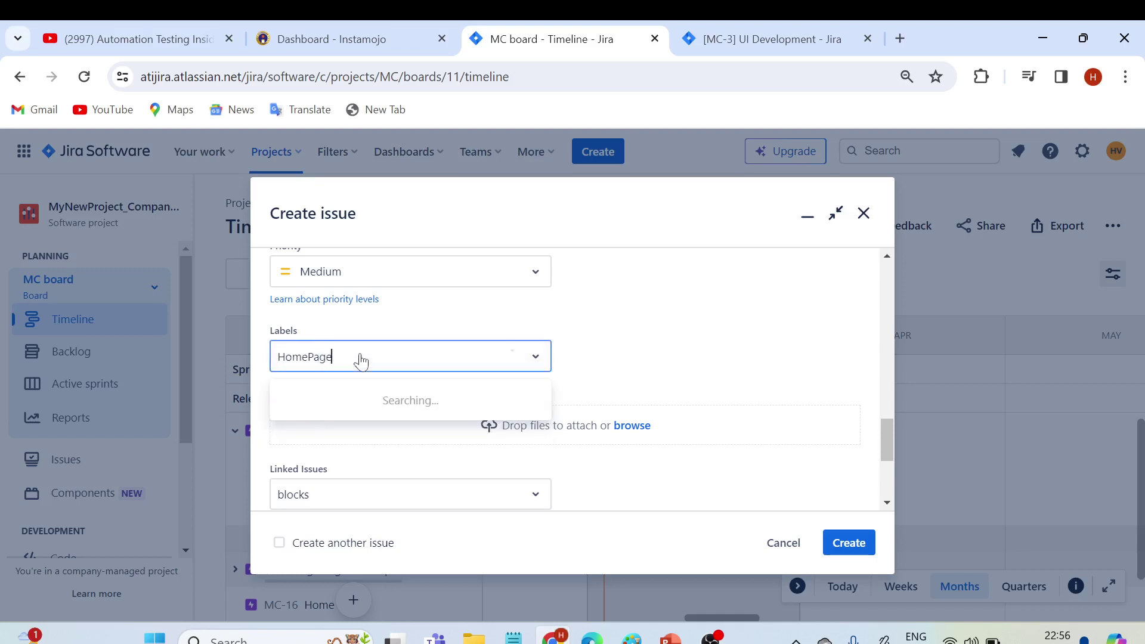
click(332, 396)
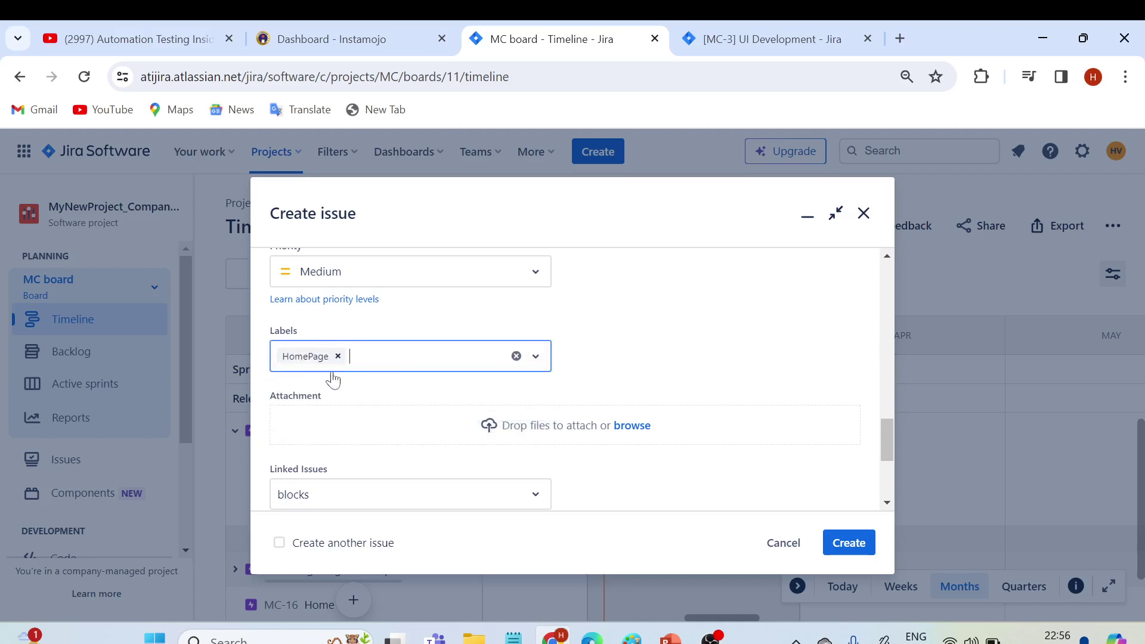
- Examine the attachment area, the screenshot in the description and the fields between them
scroll(584, 360, down, 1)
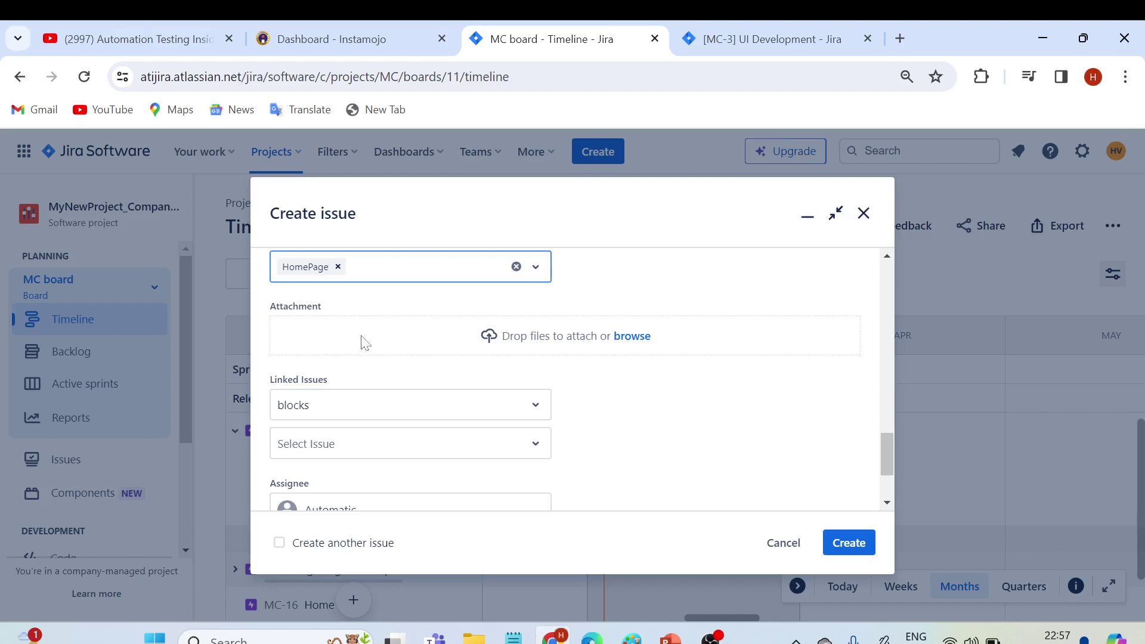
scroll(381, 356, up, 4)
scroll(393, 356, up, 5)
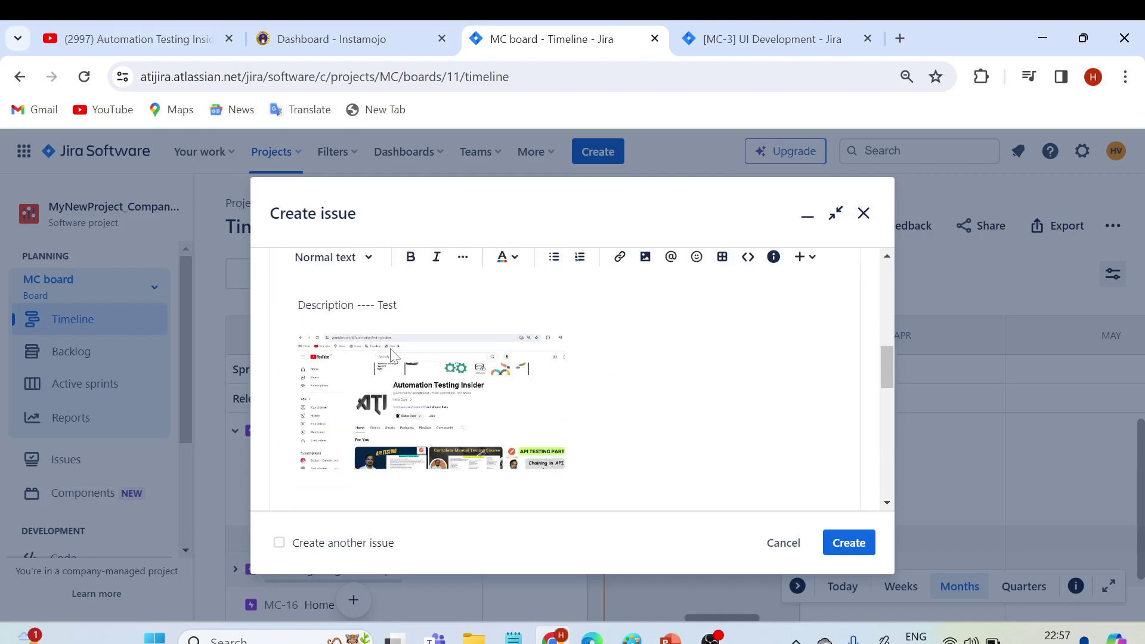
scroll(434, 356, down, 12)
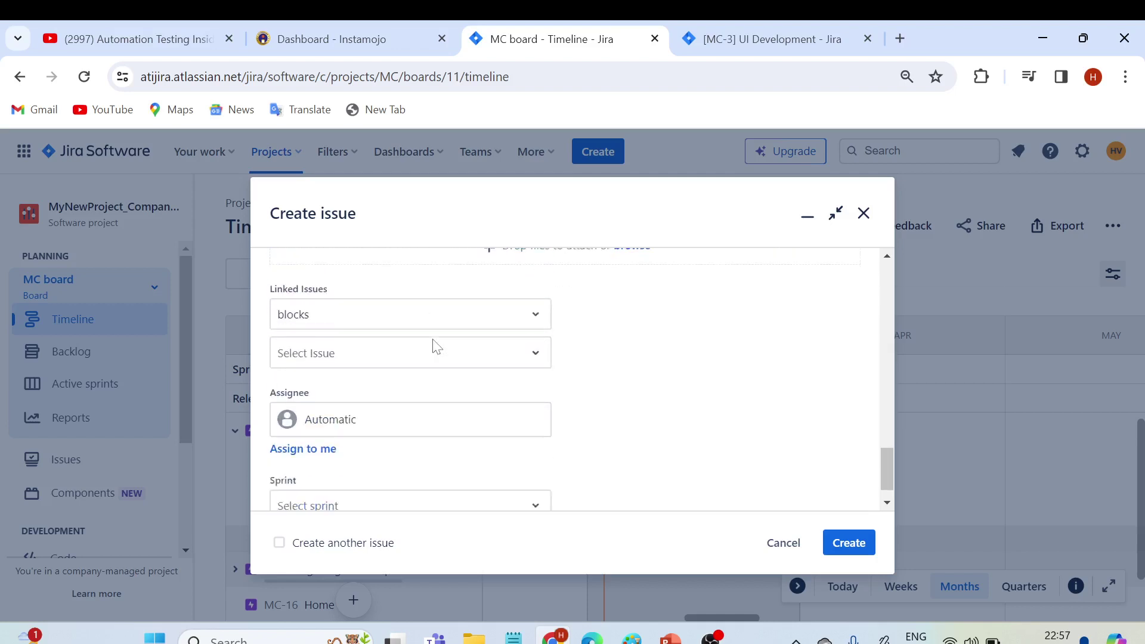
scroll(431, 356, up, 4)
scroll(429, 356, down, 2)
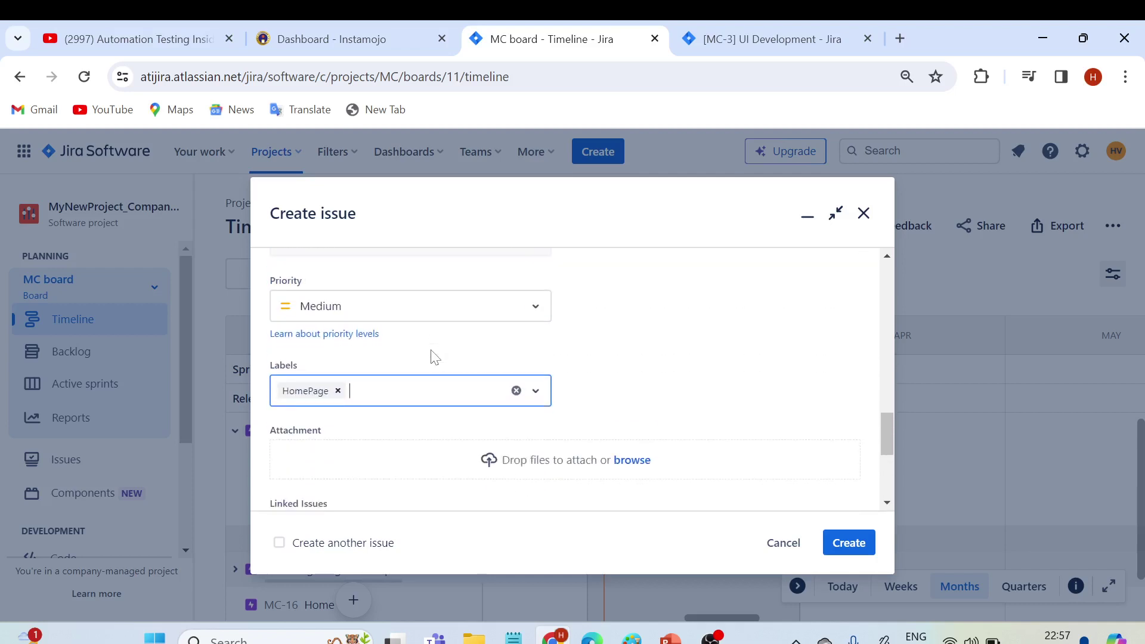
scroll(406, 364, down, 2)
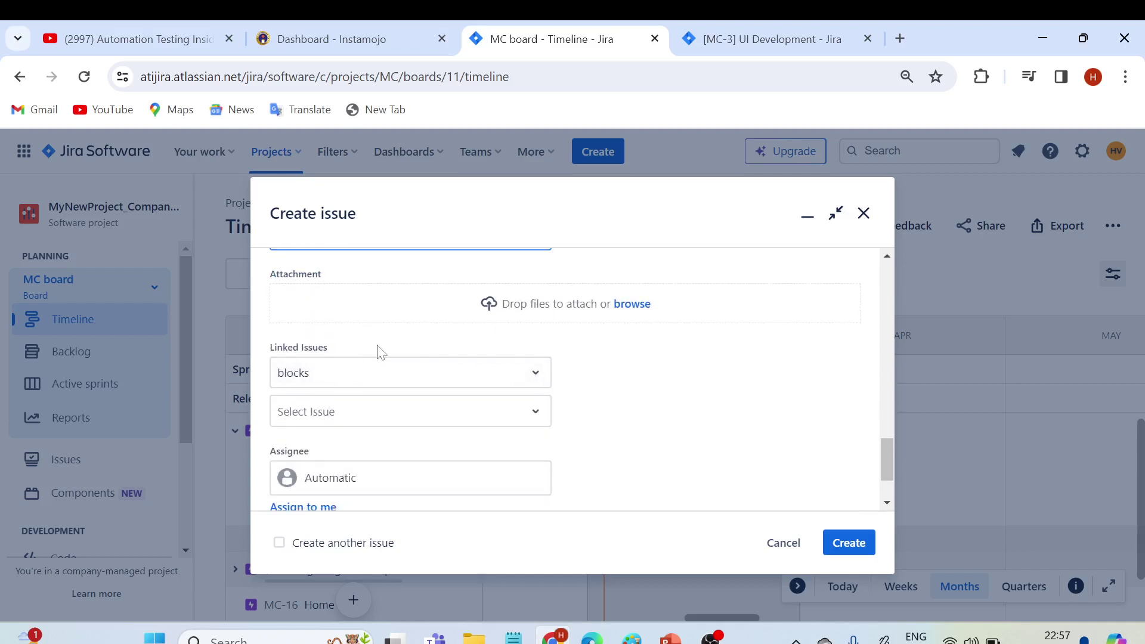
- Link the story to MC-1 Login Page Development with the "is blocked by" relationship
click(328, 372)
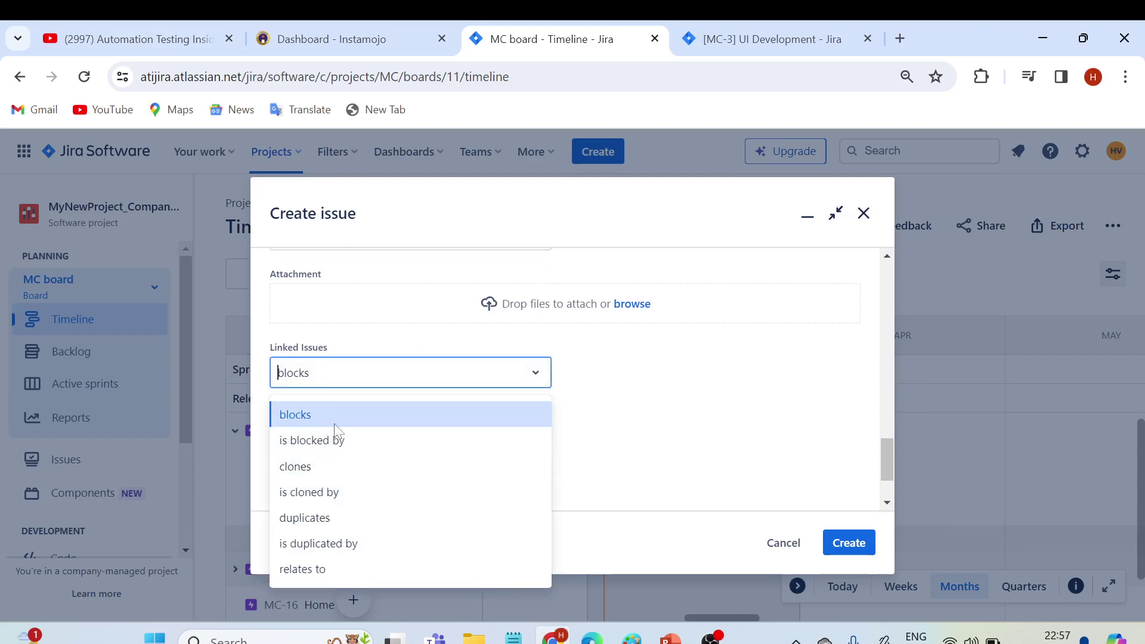
click(365, 340)
click(345, 372)
click(353, 338)
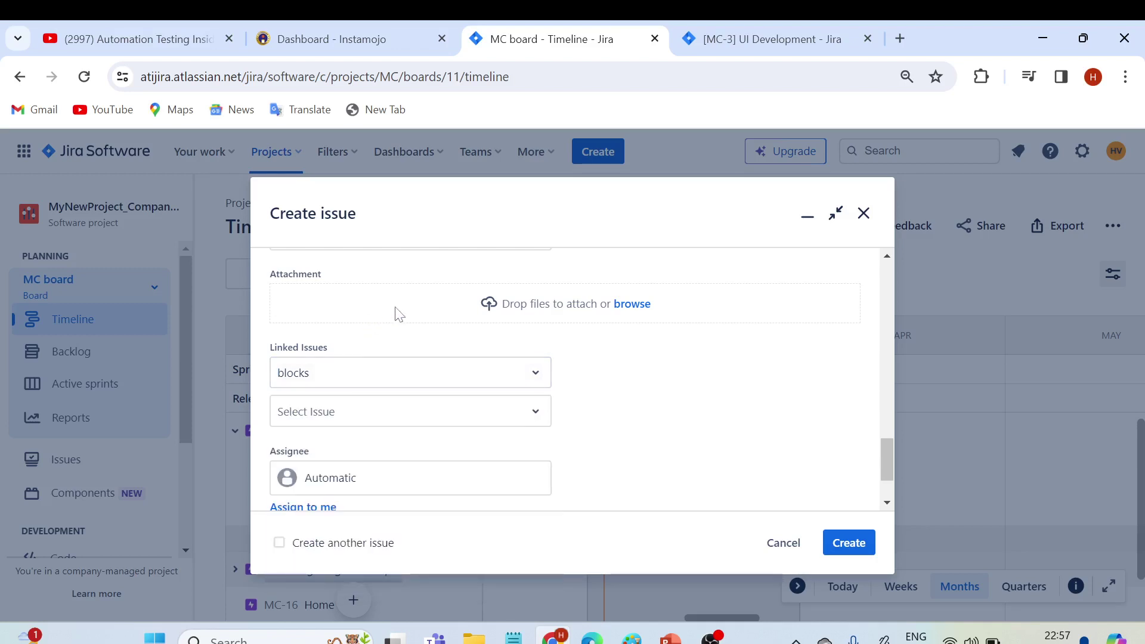
click(340, 381)
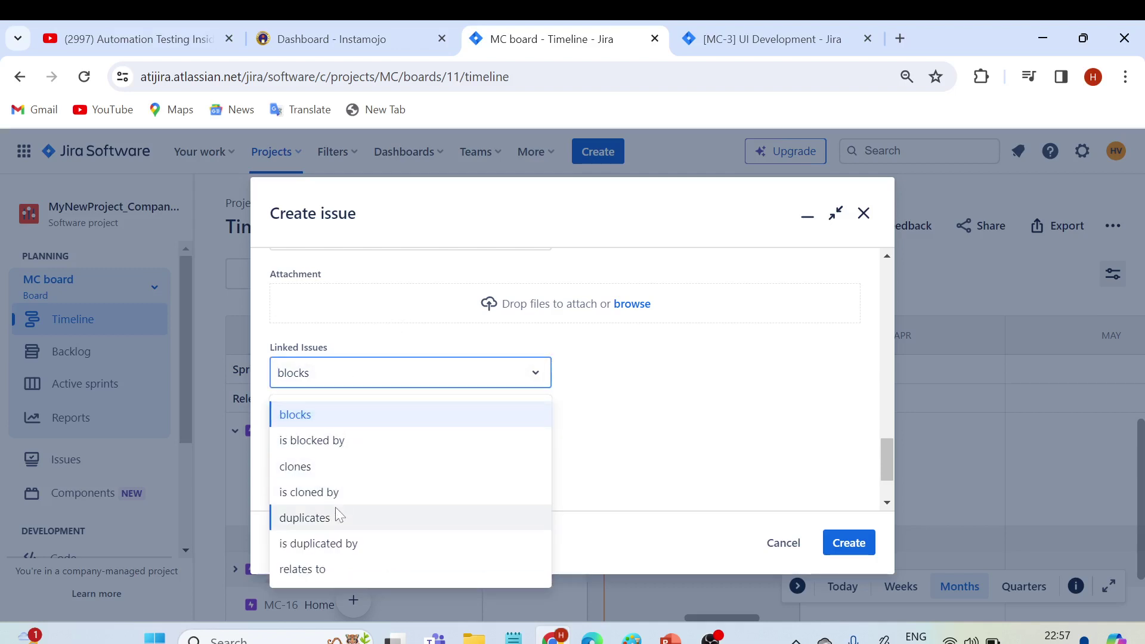
click(304, 441)
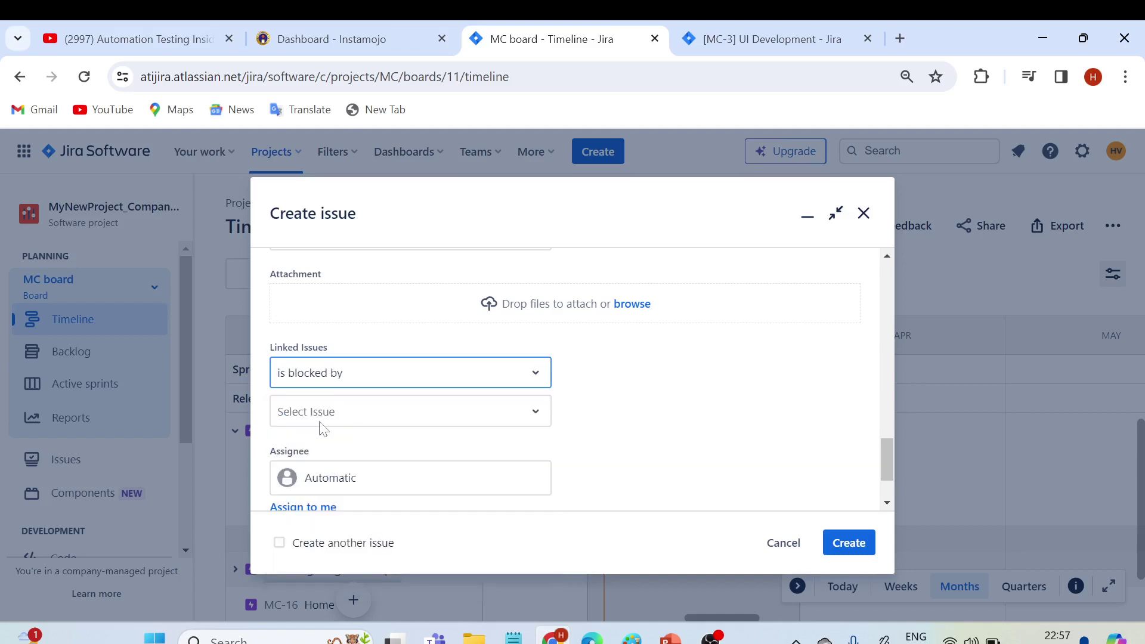
click(328, 424)
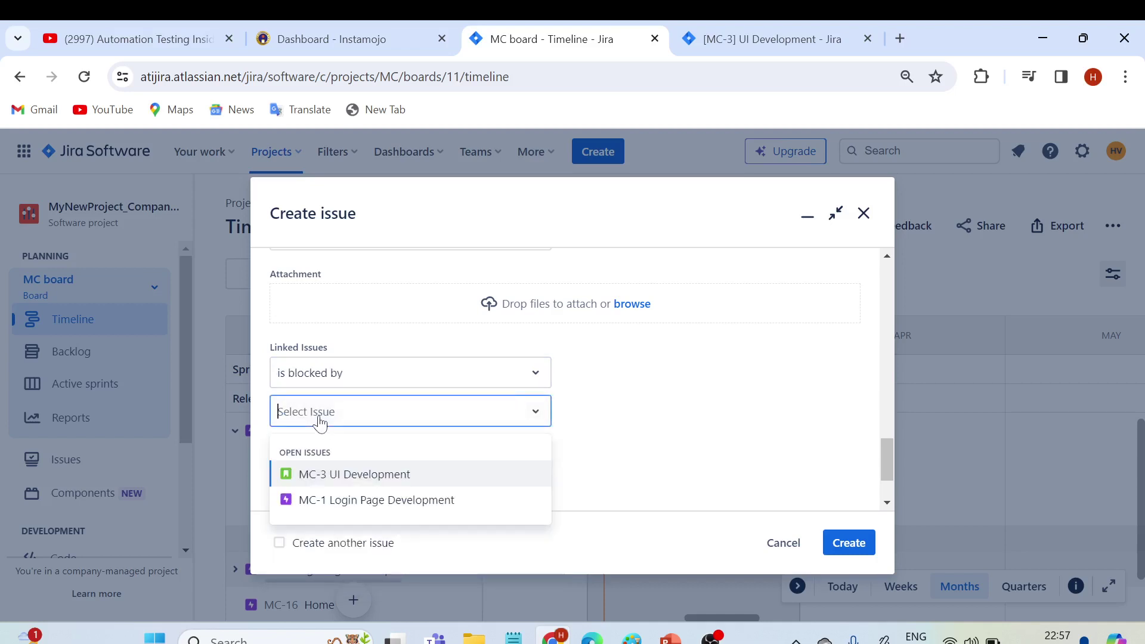
click(321, 421)
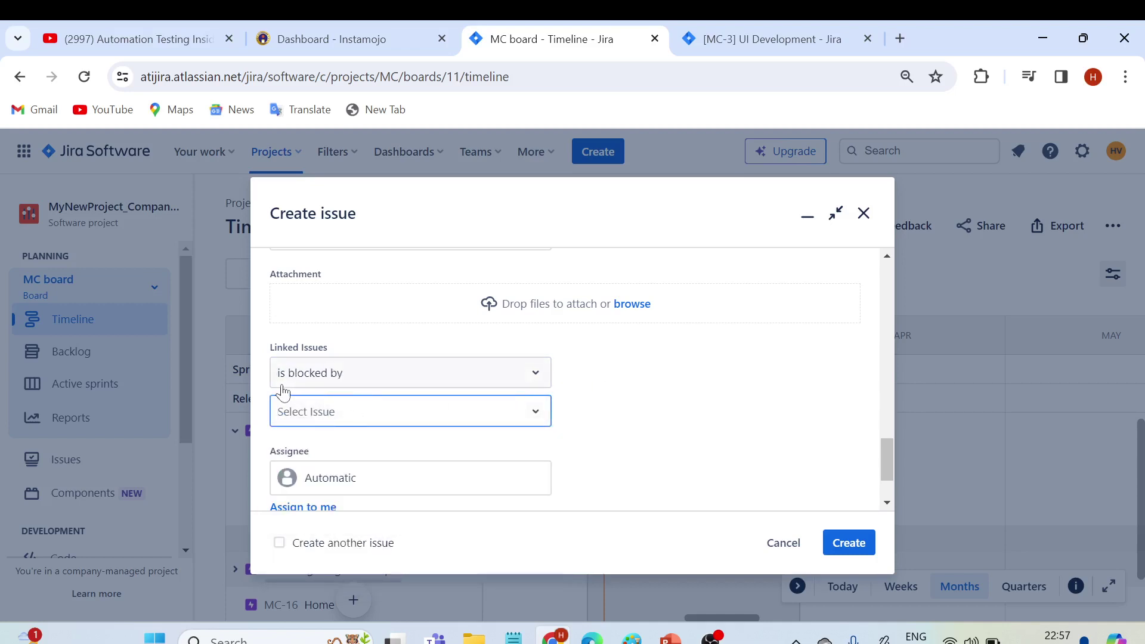
click(306, 414)
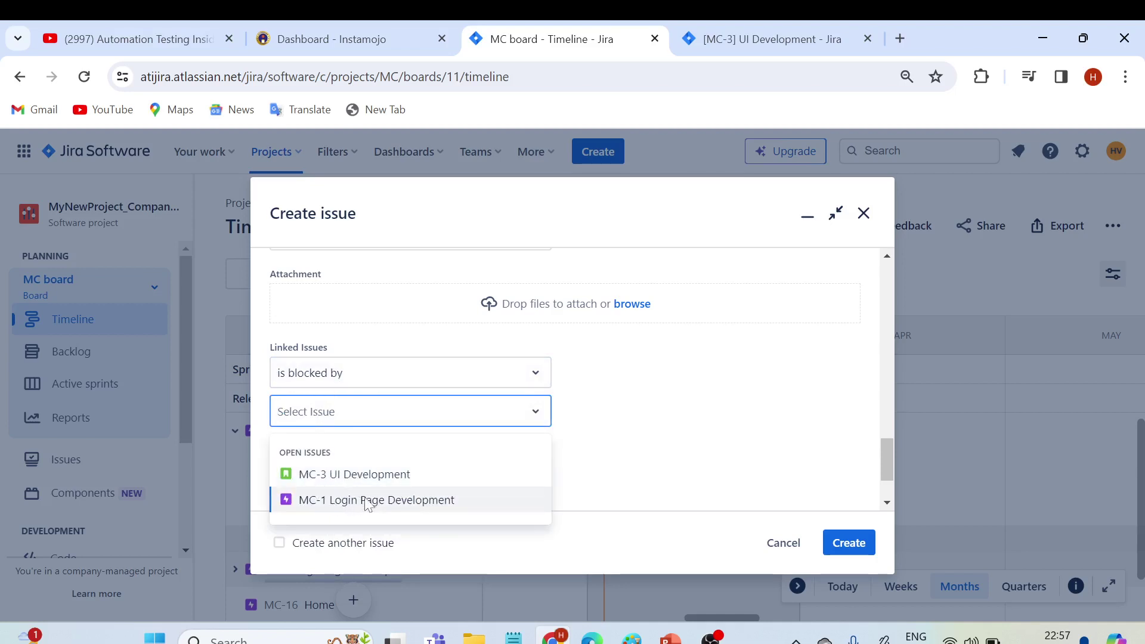
click(335, 502)
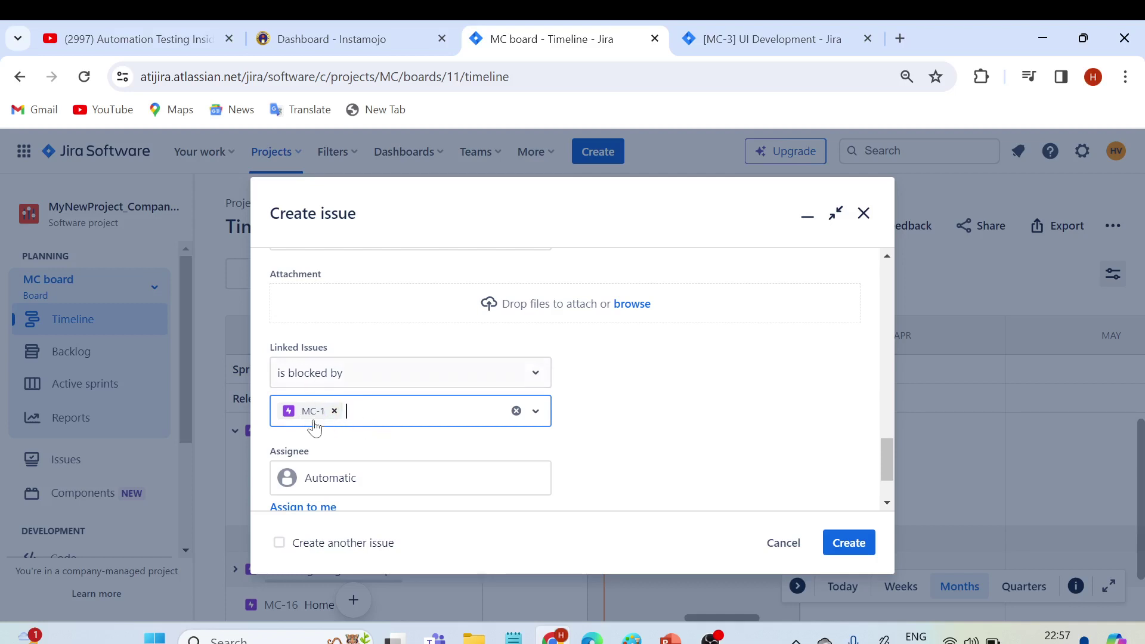
- Check the assignee choices and assign the story to the signed-in account
scroll(378, 427, down, 2)
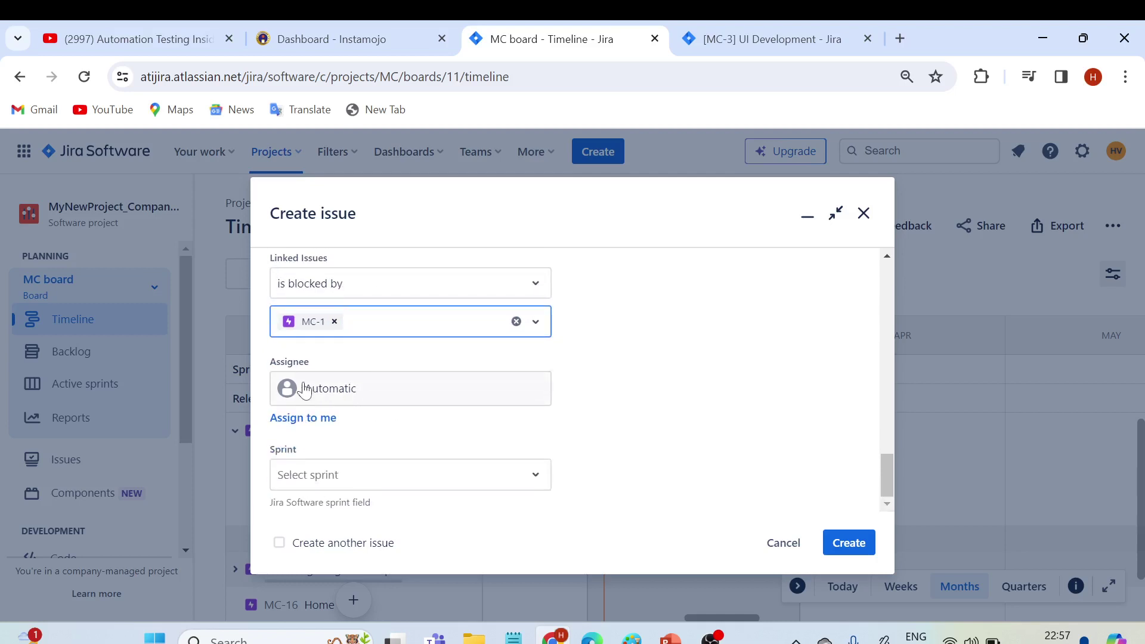
click(367, 397)
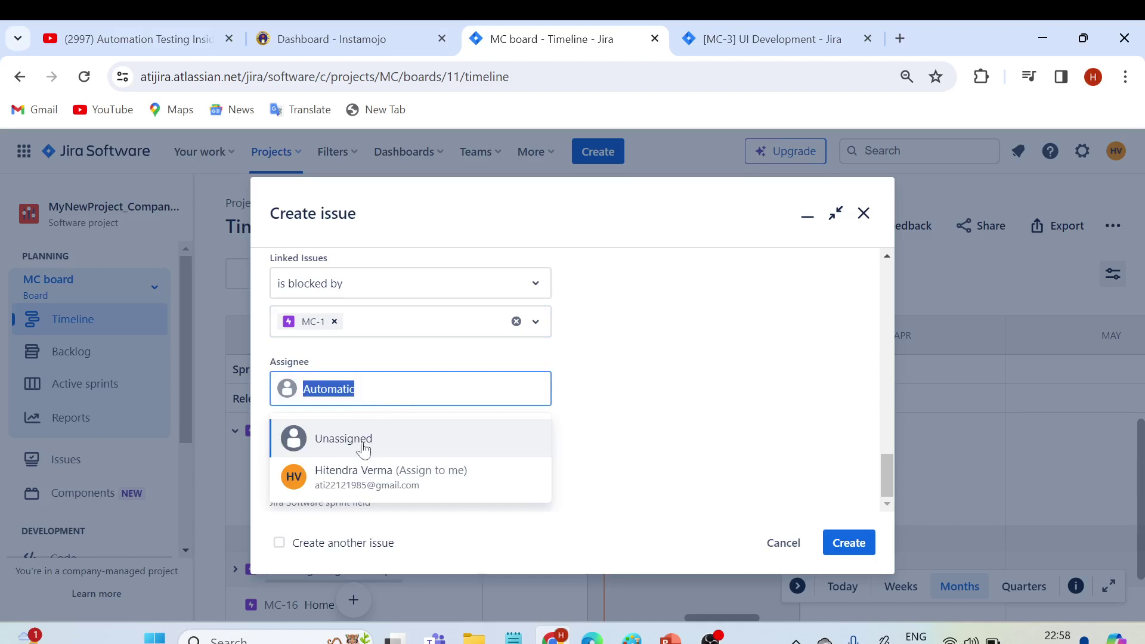
click(657, 395)
click(366, 395)
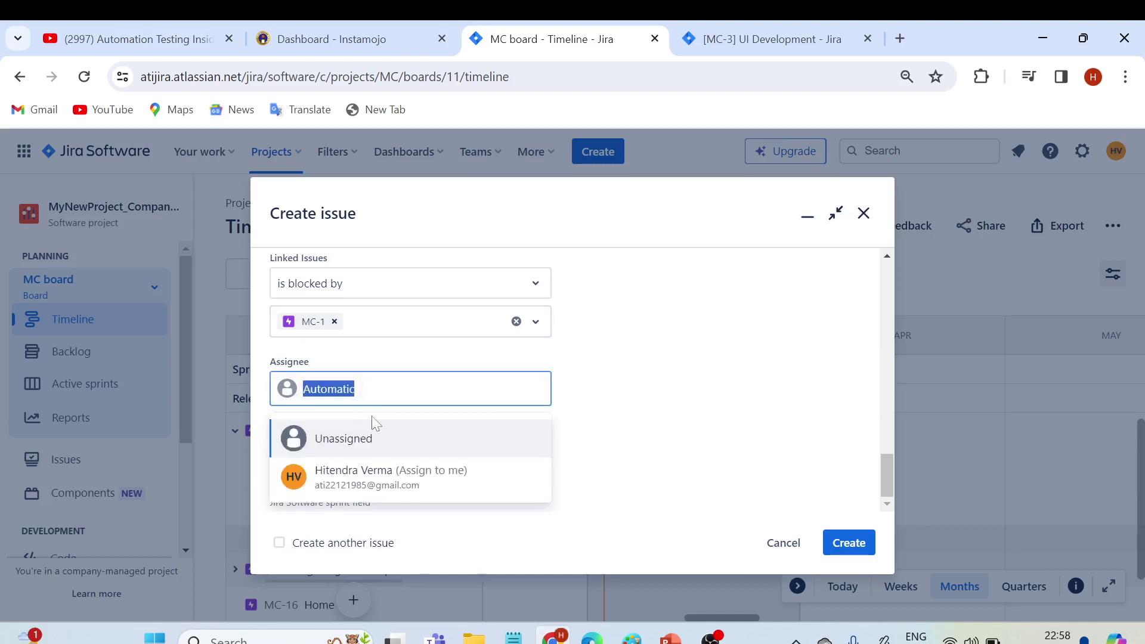
click(655, 395)
click(319, 419)
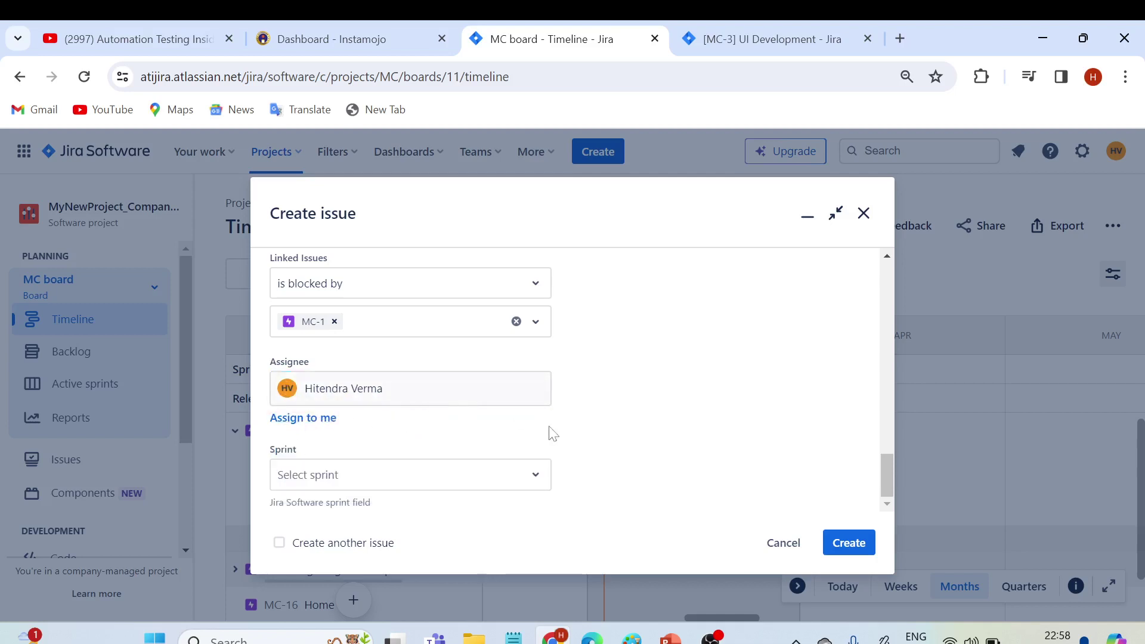
- Put the story in the active sprint MC_Sprint1 and review the filled-in form
click(531, 475)
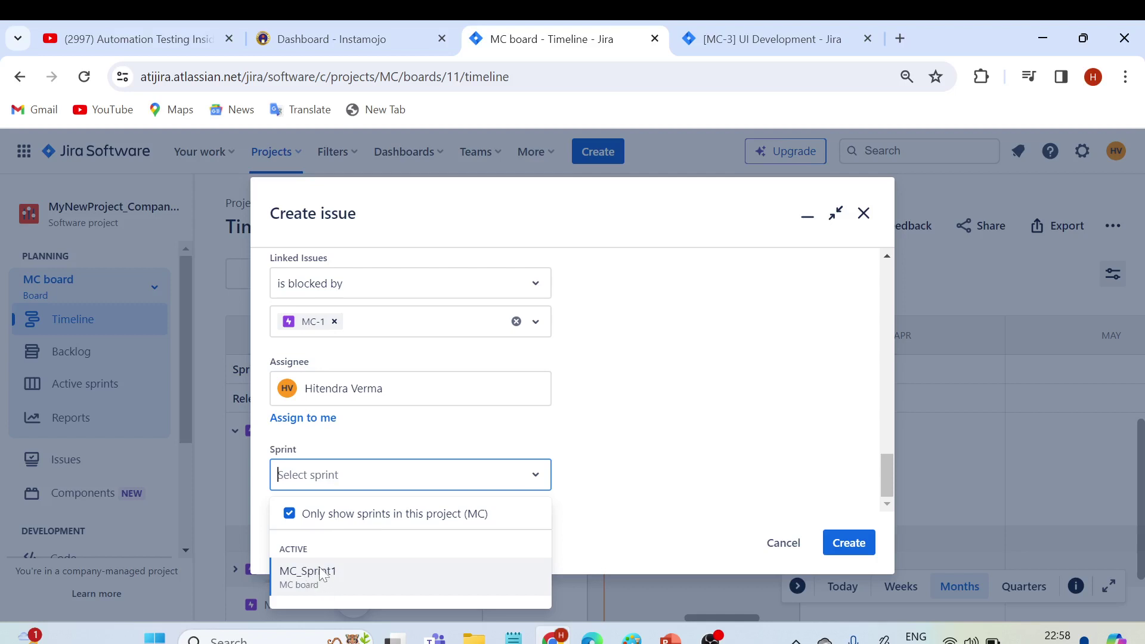
click(302, 578)
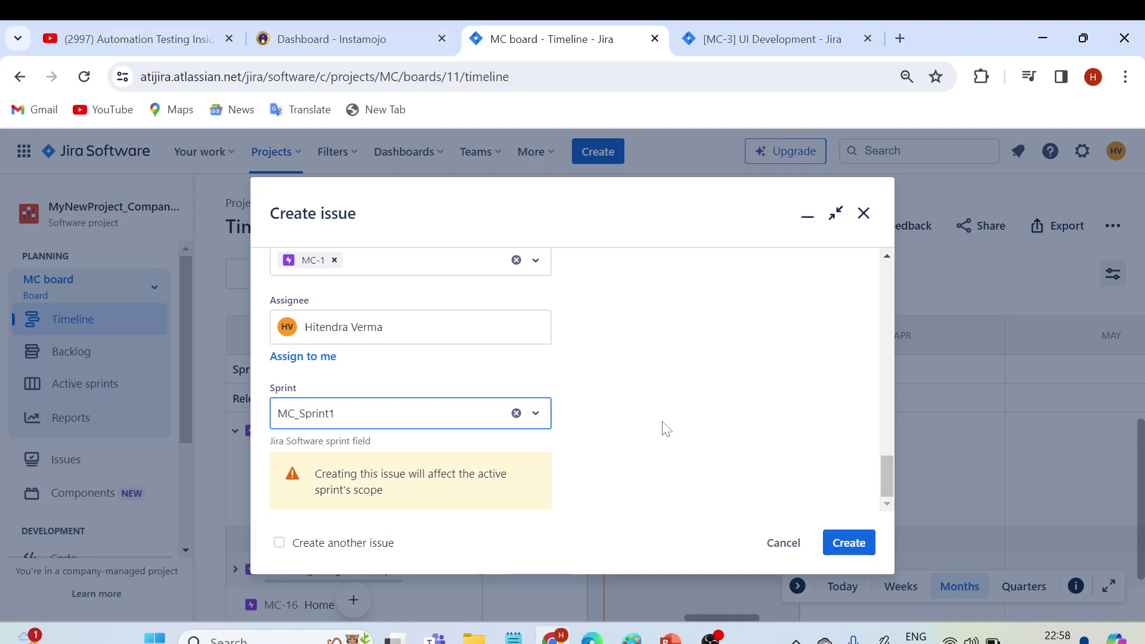
scroll(538, 440, up, 5)
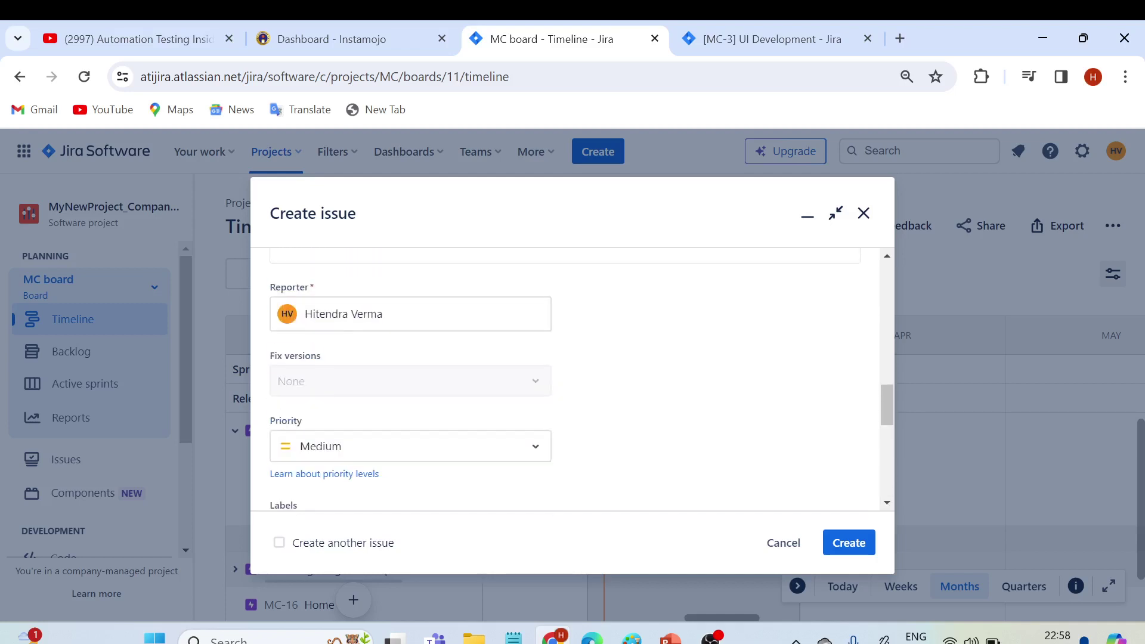
scroll(484, 413, down, 5)
scroll(485, 414, up, 10)
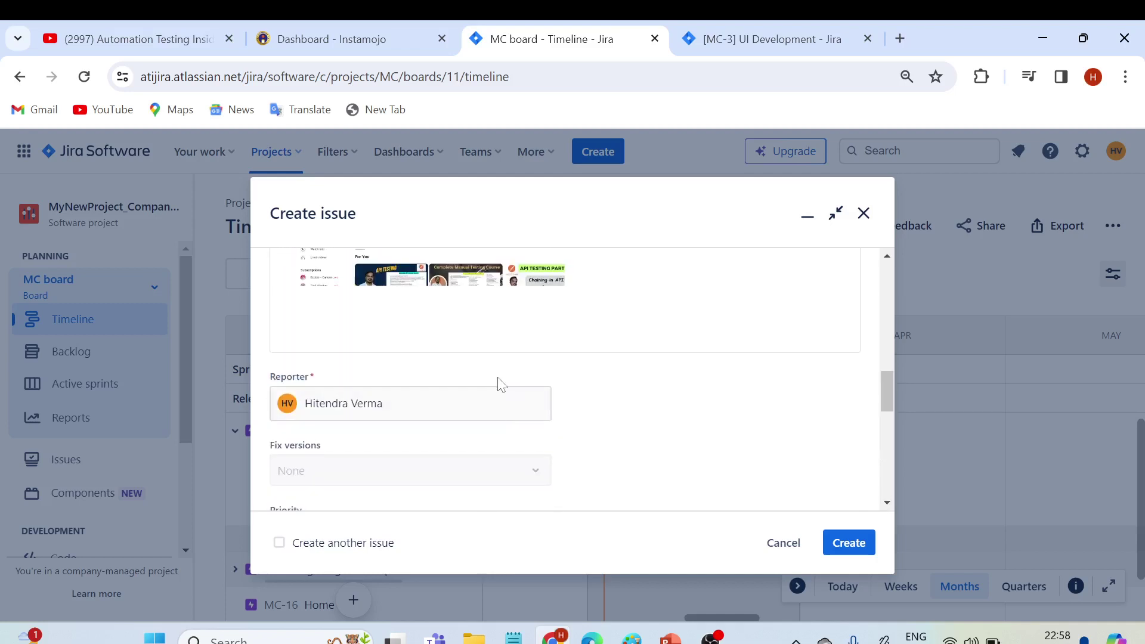
- Create the Home Page story and open the new issue in a separate browser tab
scroll(501, 385, up, 10)
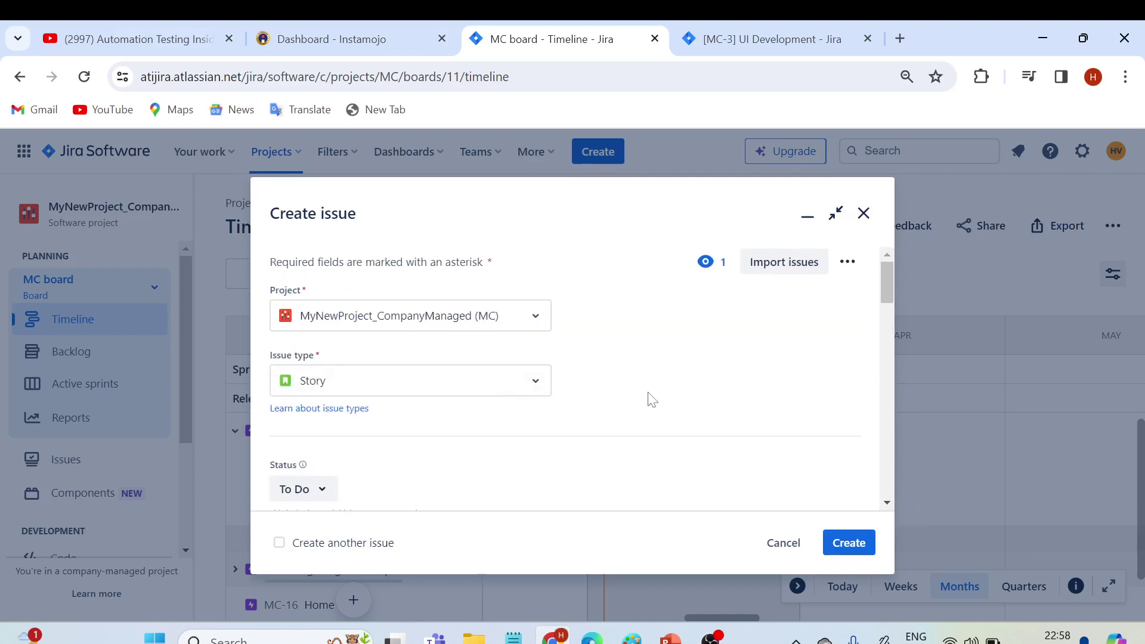
click(847, 541)
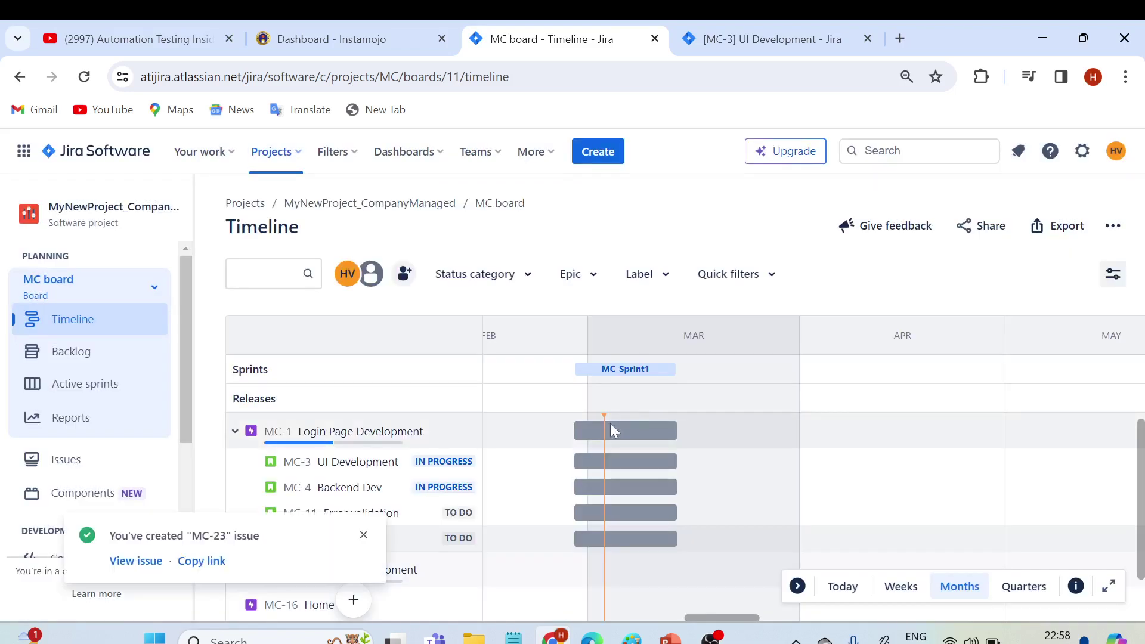
right_click(147, 560)
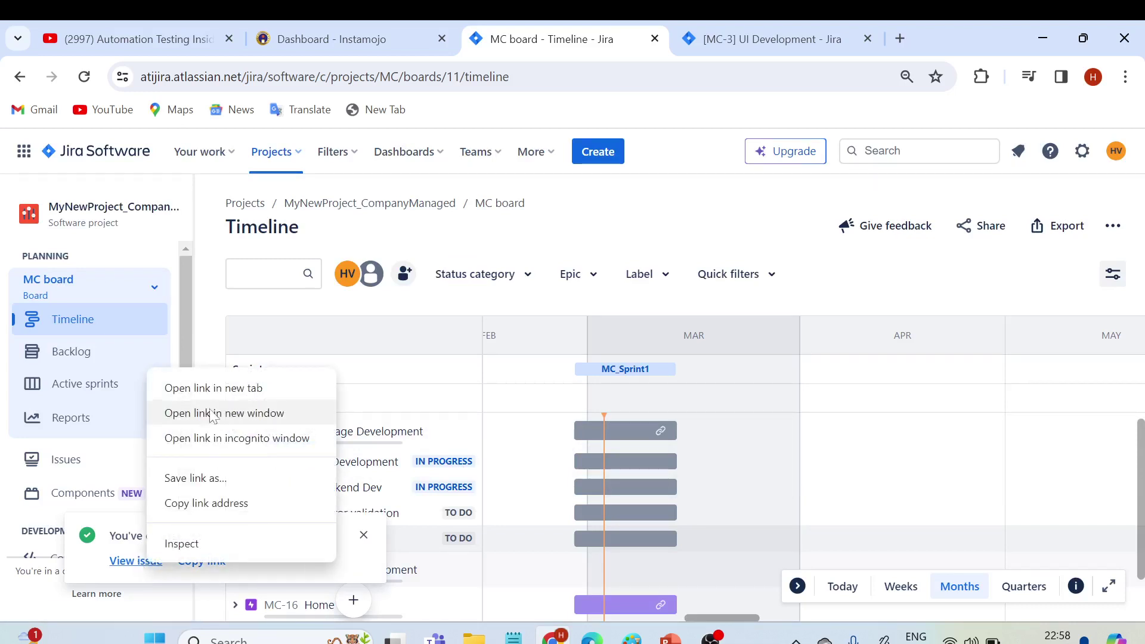
click(213, 388)
click(671, 39)
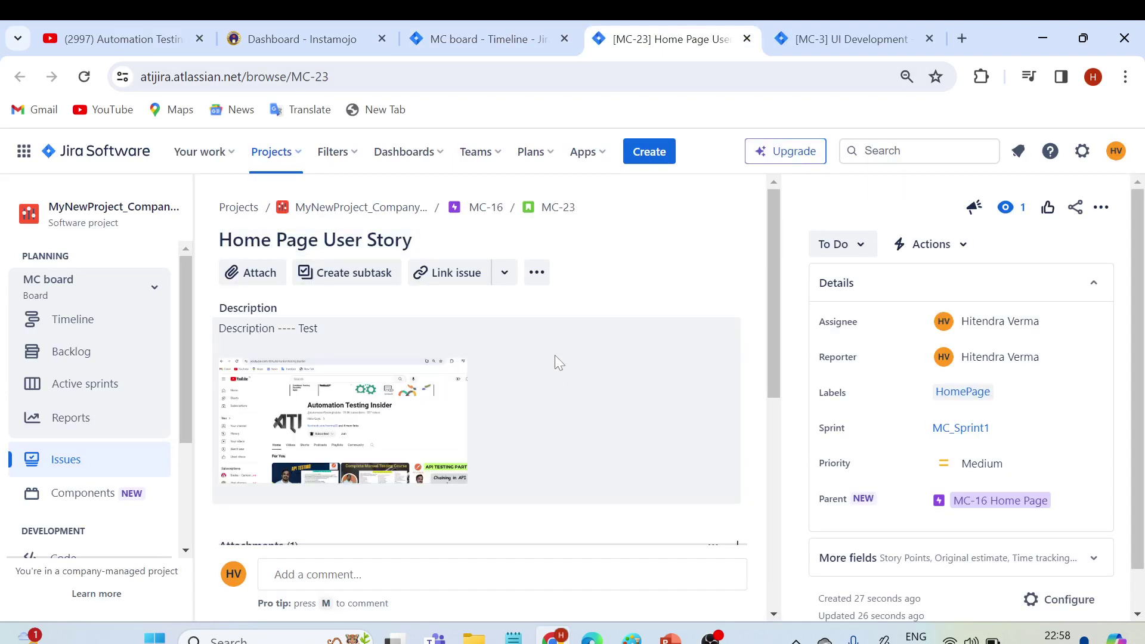
- Examine the new story's description, attachment and linked issues
scroll(397, 393, down, 1)
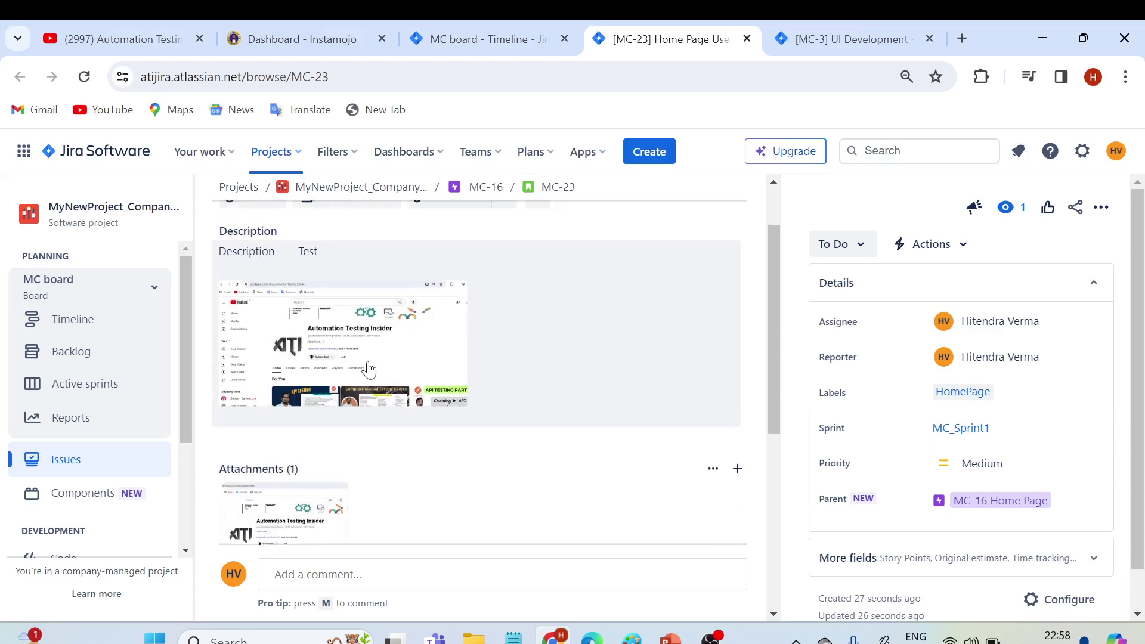
scroll(334, 364, up, 1)
scroll(382, 361, down, 2)
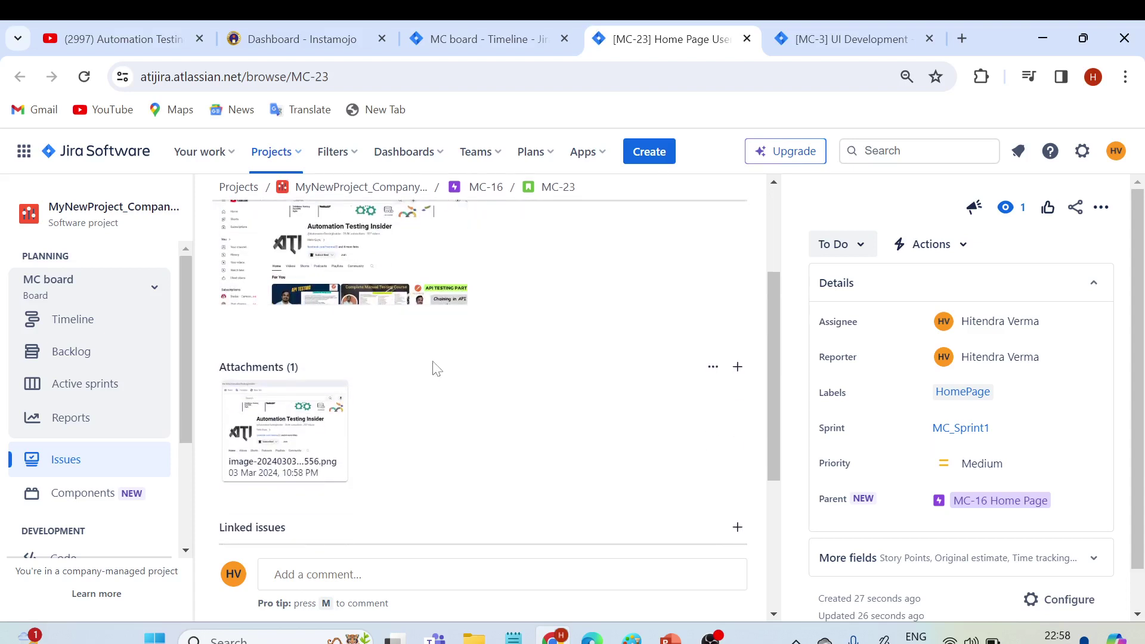
scroll(442, 365, down, 1)
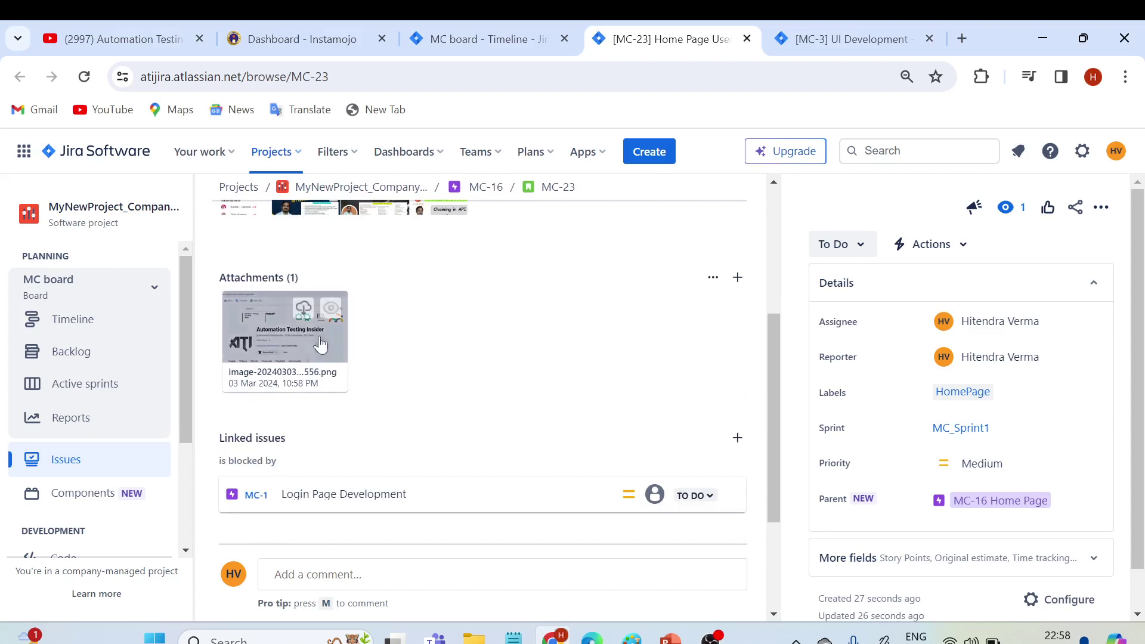
scroll(443, 374, down, 1)
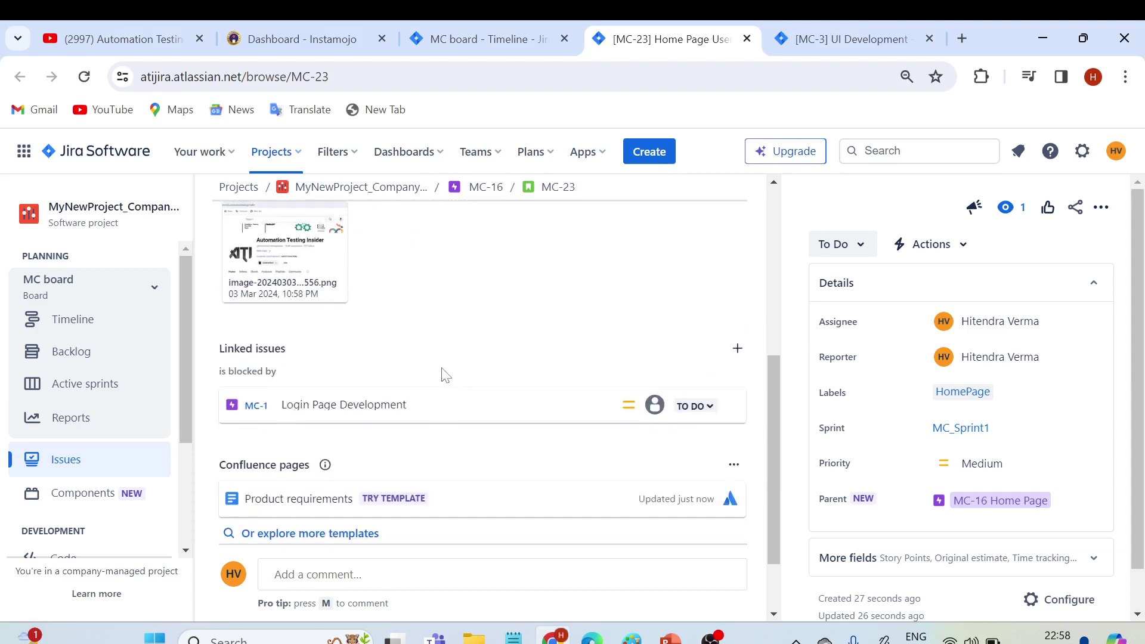
drag(223, 357, 305, 358)
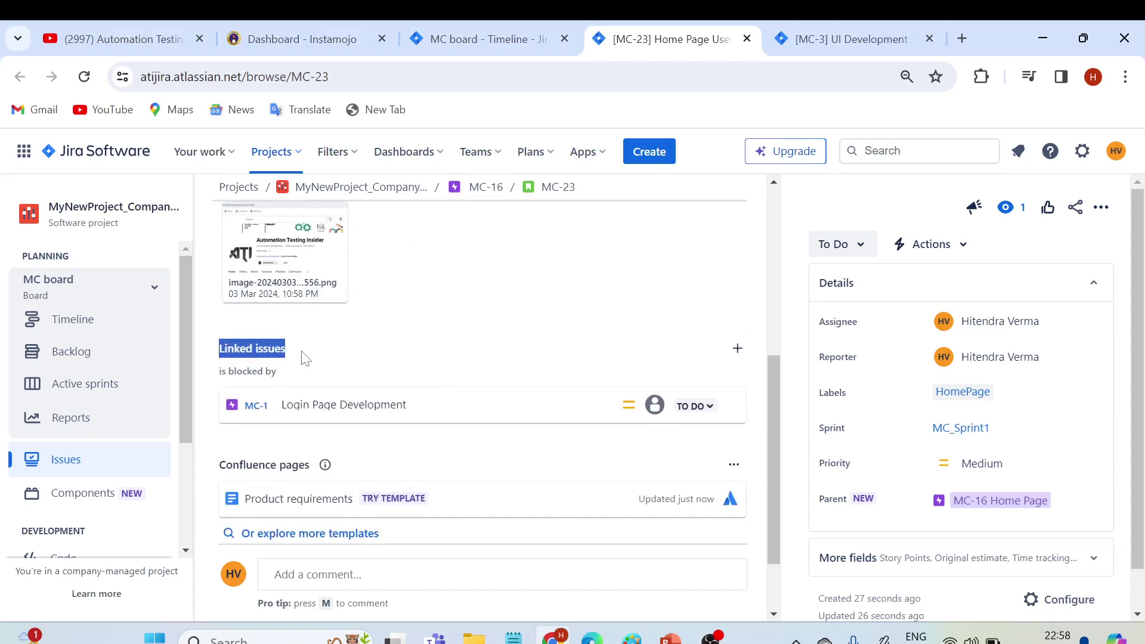
key(ctrl+plus)
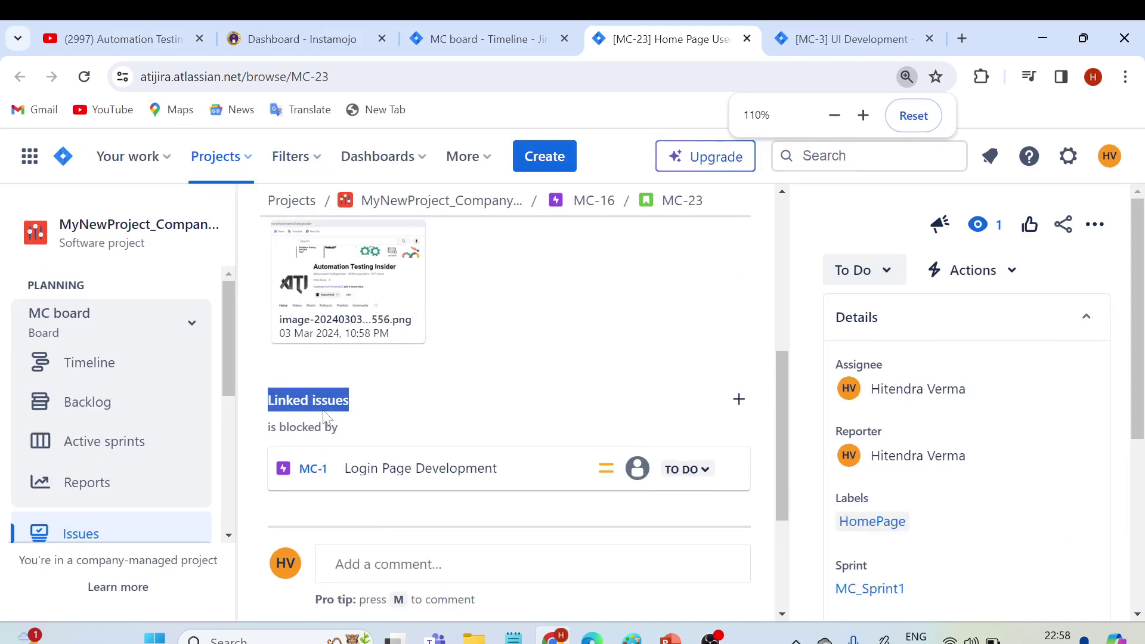
click(397, 396)
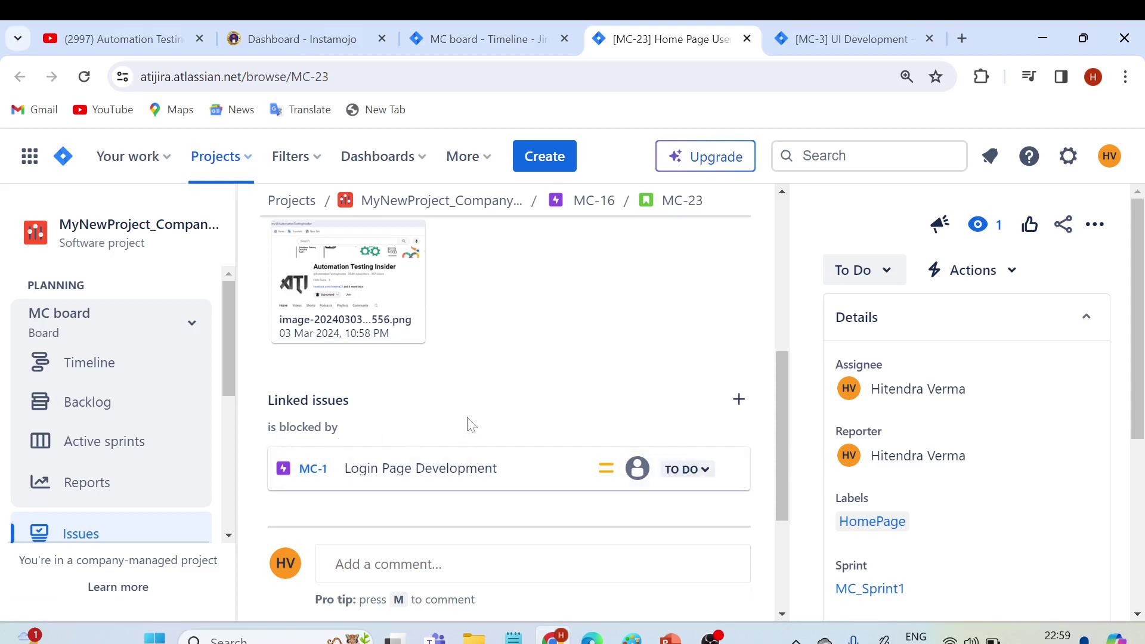
- Open the linked issue MC-1 in a separate browser tab and examine its linked issues
right_click(316, 472)
click(368, 292)
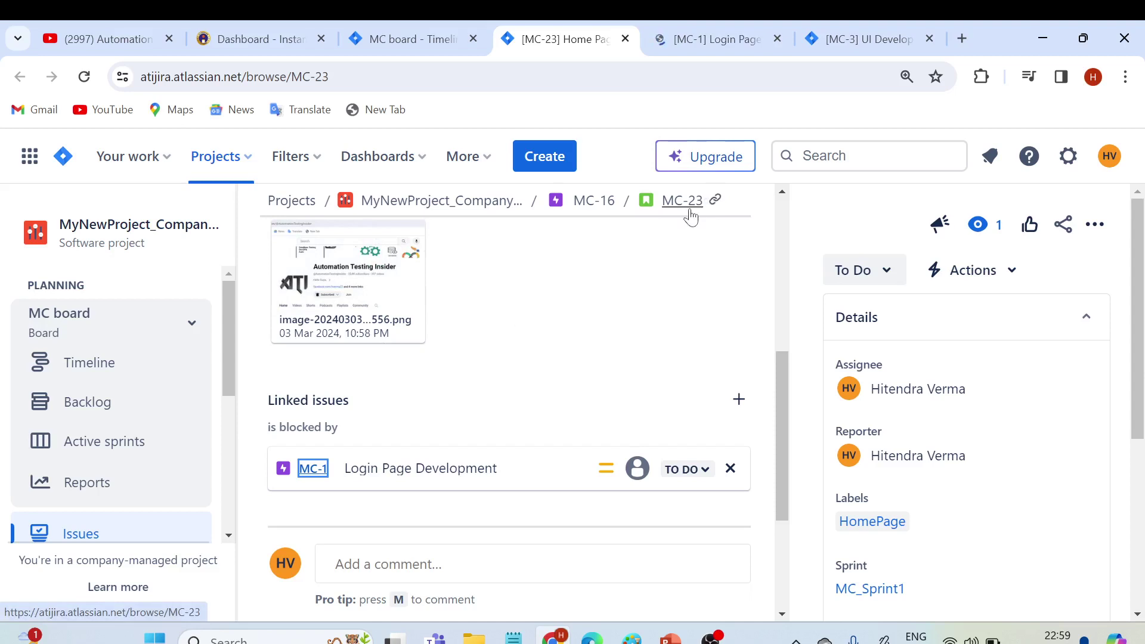
click(702, 38)
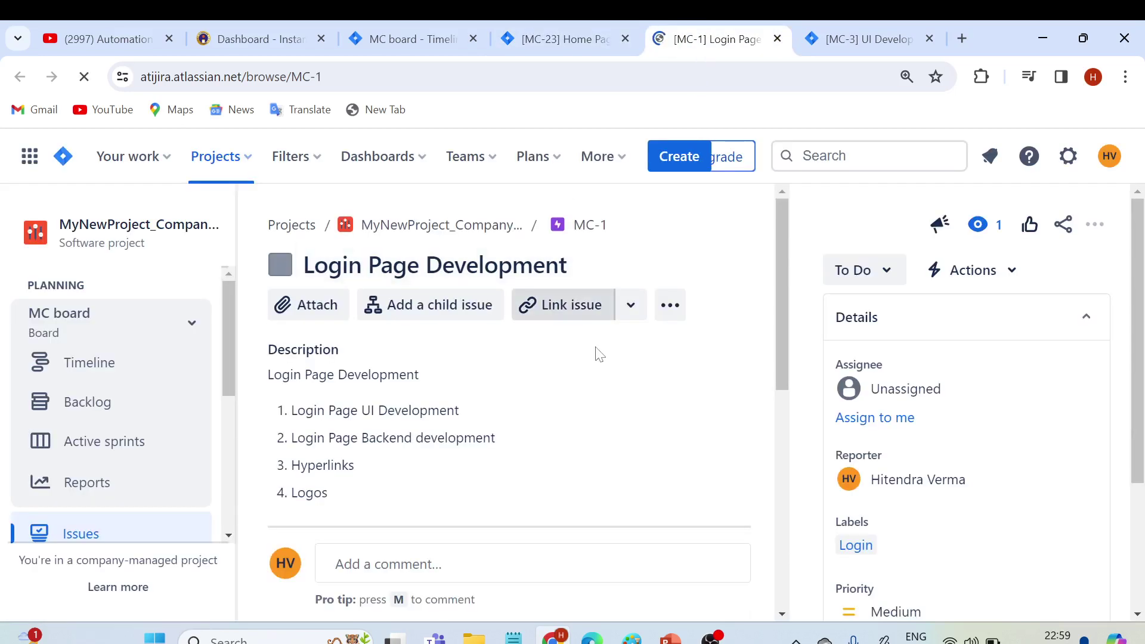
scroll(572, 391, down, 1)
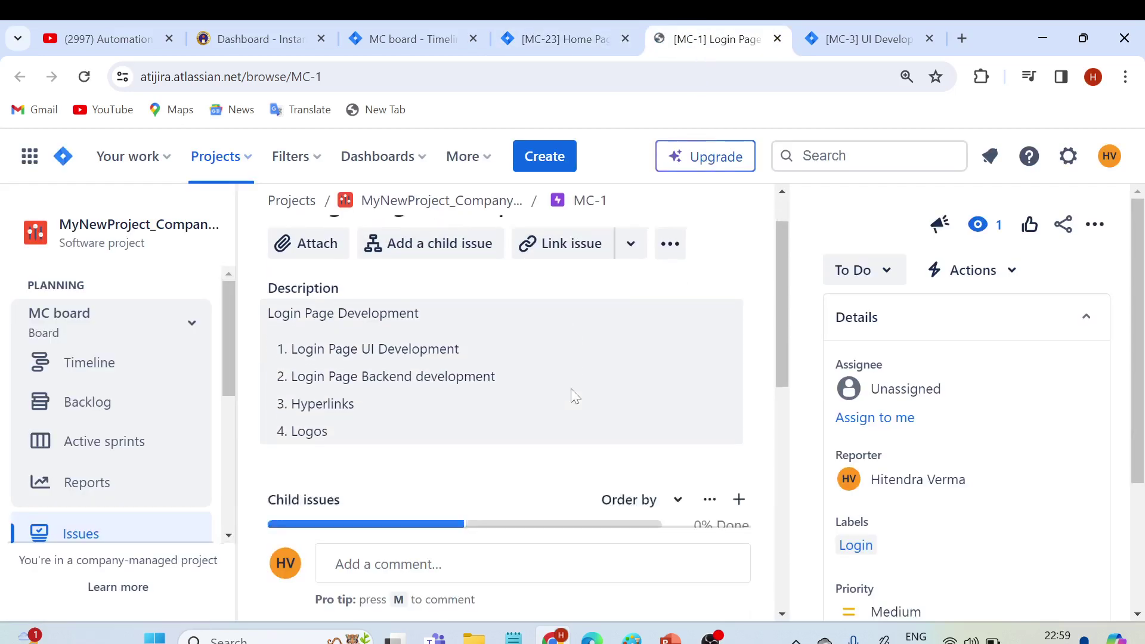
key(ctrl+minus)
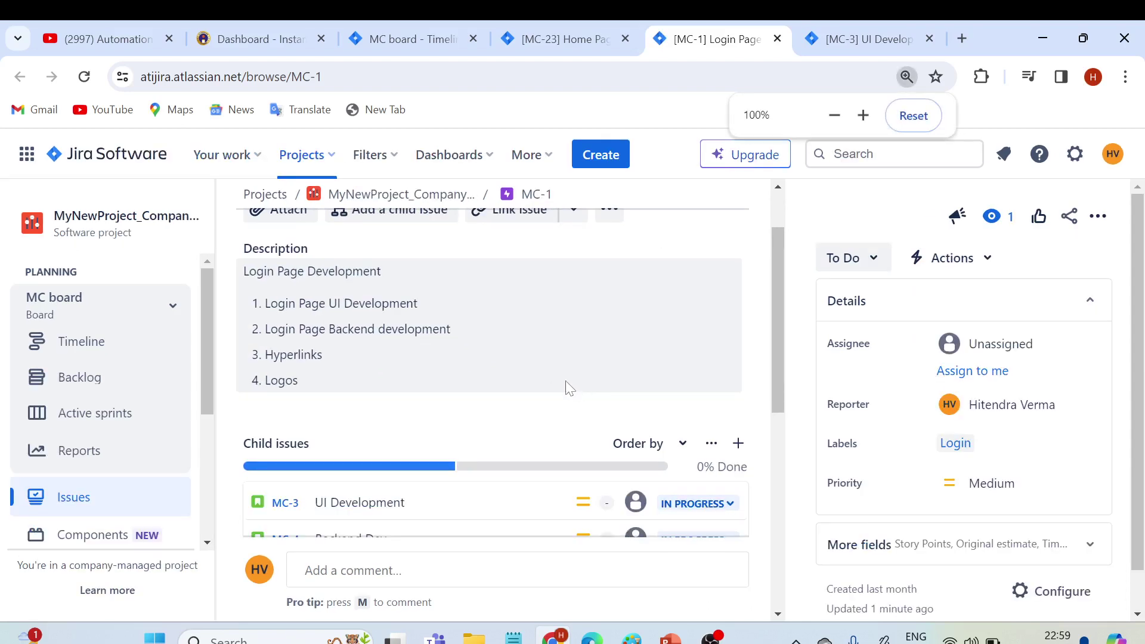
scroll(566, 388, down, 3)
scroll(468, 391, down, 2)
scroll(445, 375, down, 1)
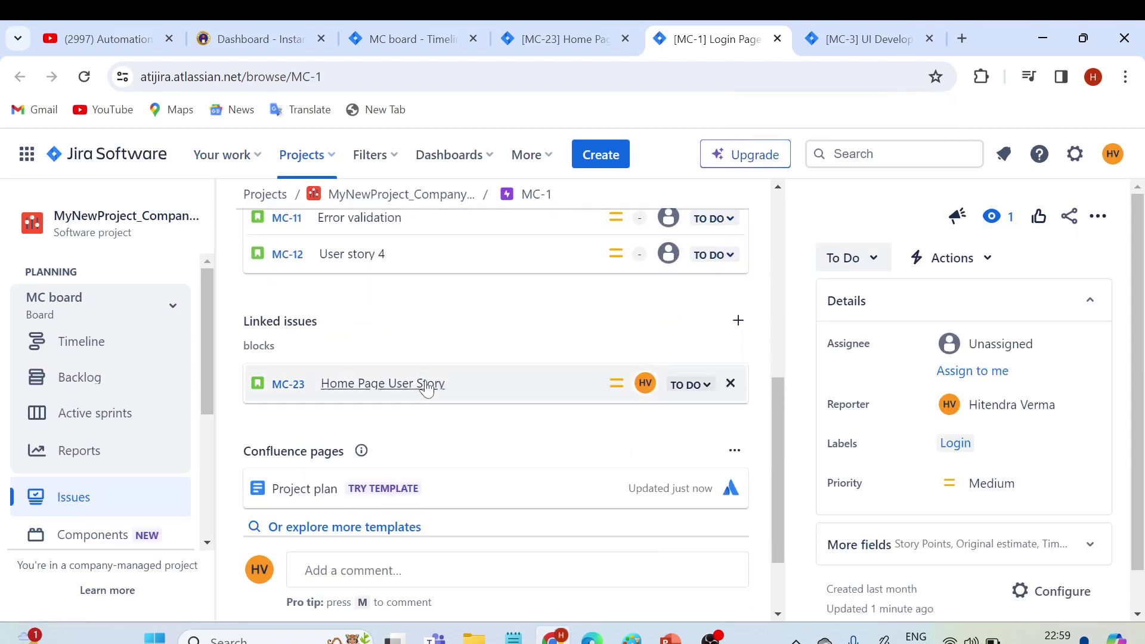
drag(245, 325, 317, 337)
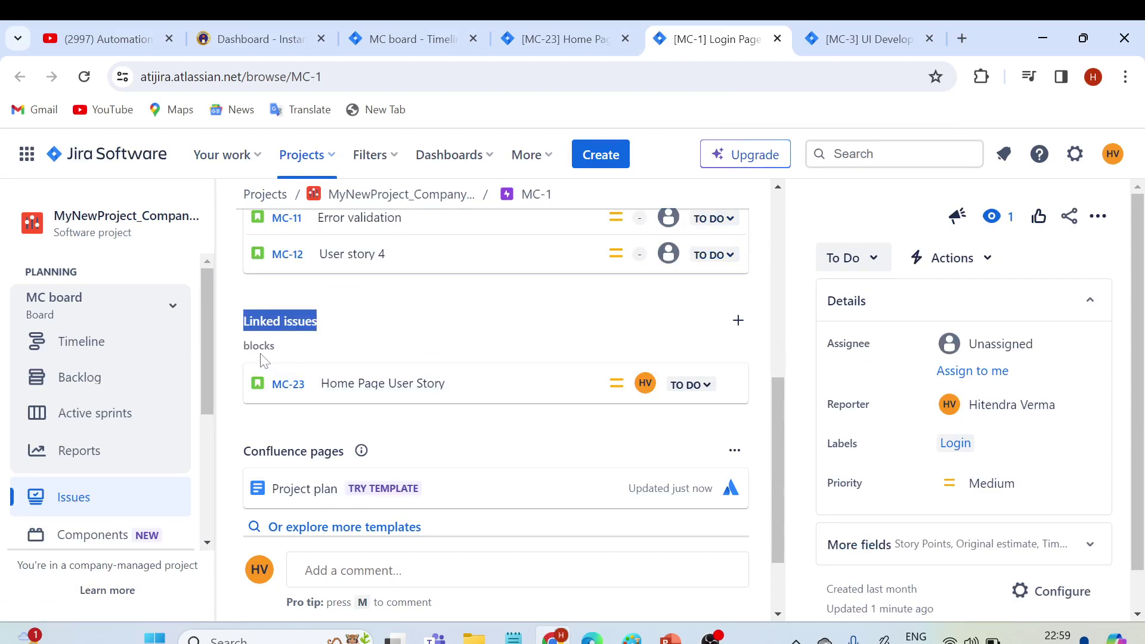
mouse_move(306, 396)
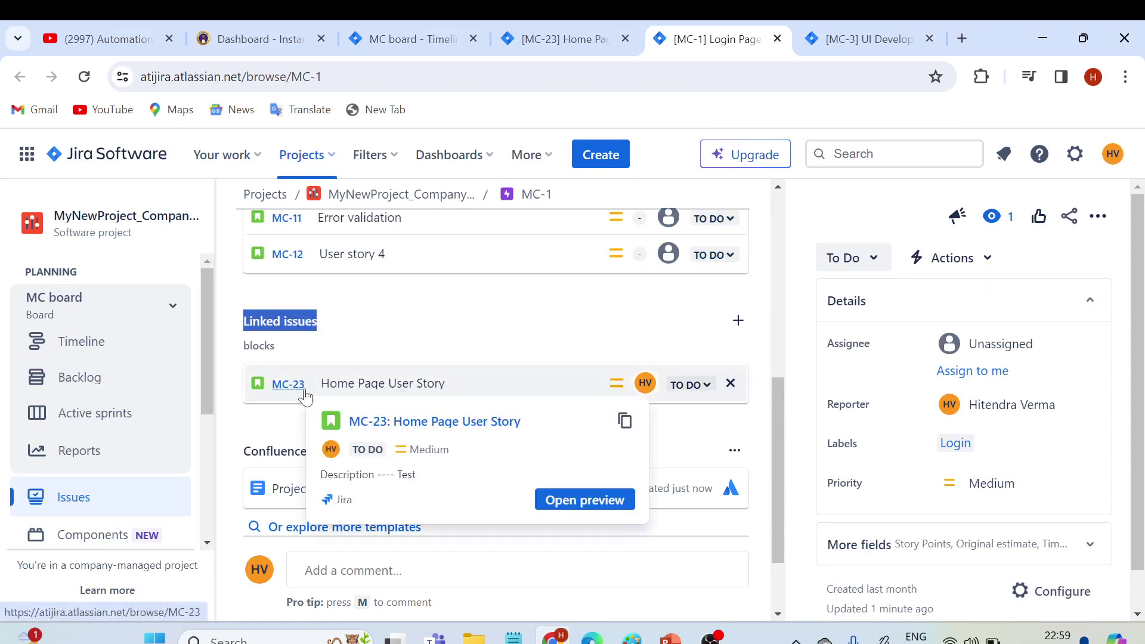
- Compare the link relationship shown on the Home Page story with the one shown on MC-1 Login Page Development
click(552, 44)
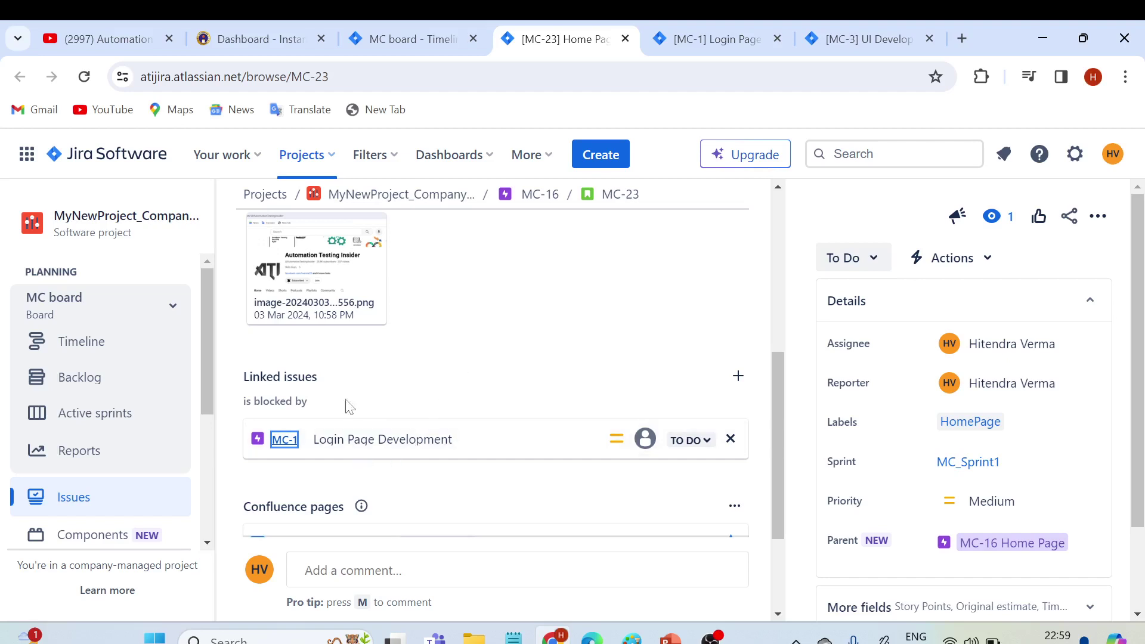
drag(245, 401, 303, 401)
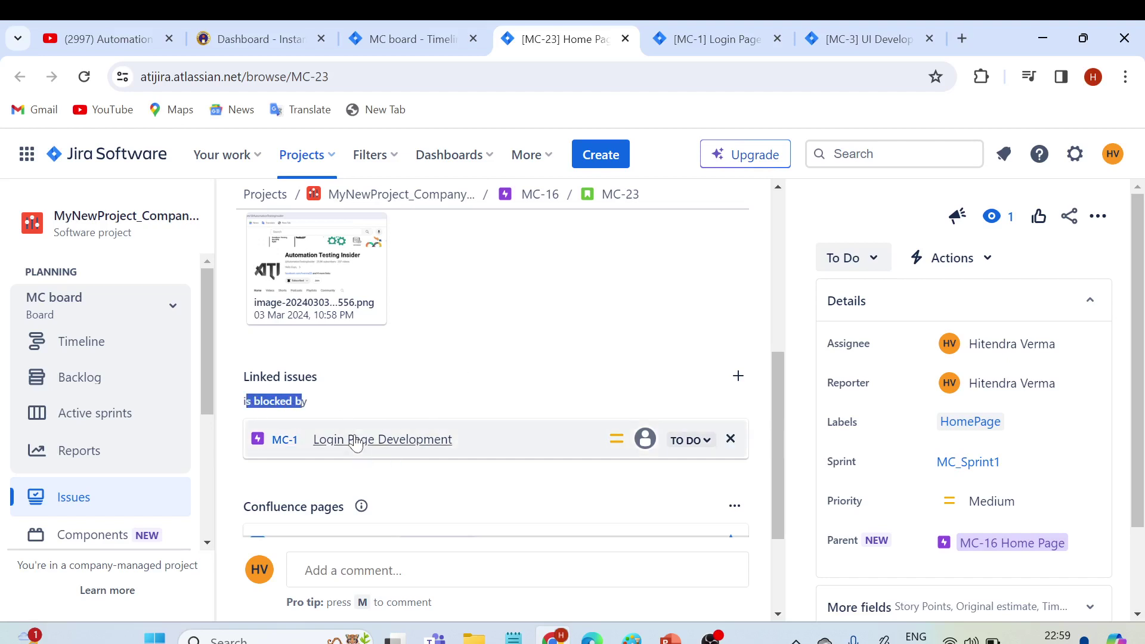
mouse_move(331, 442)
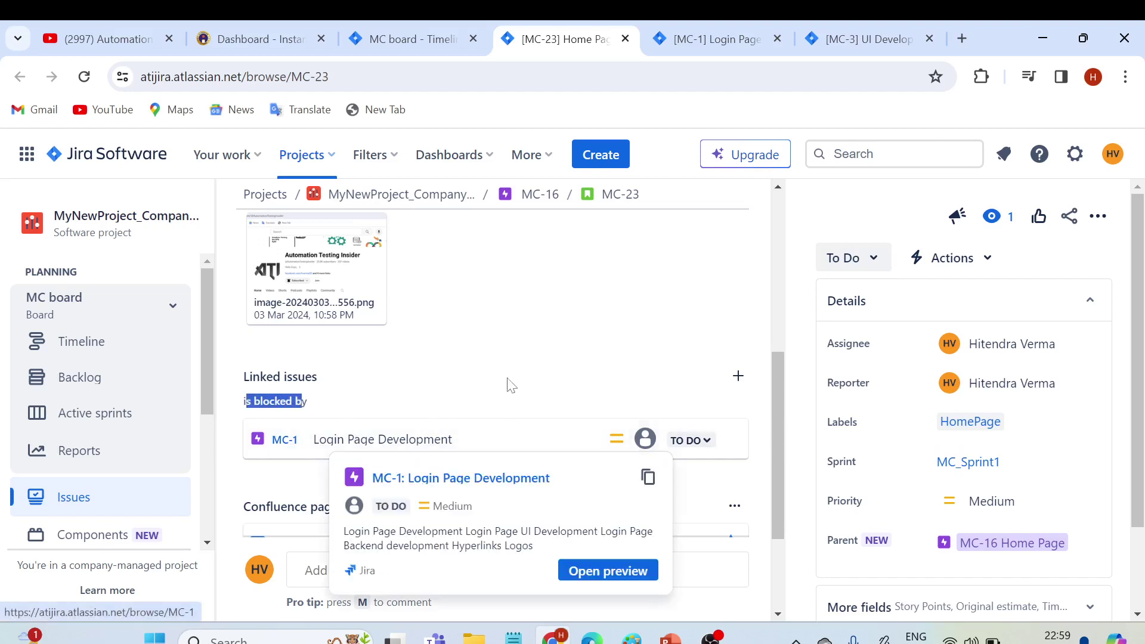
click(706, 39)
scroll(489, 338, up, 5)
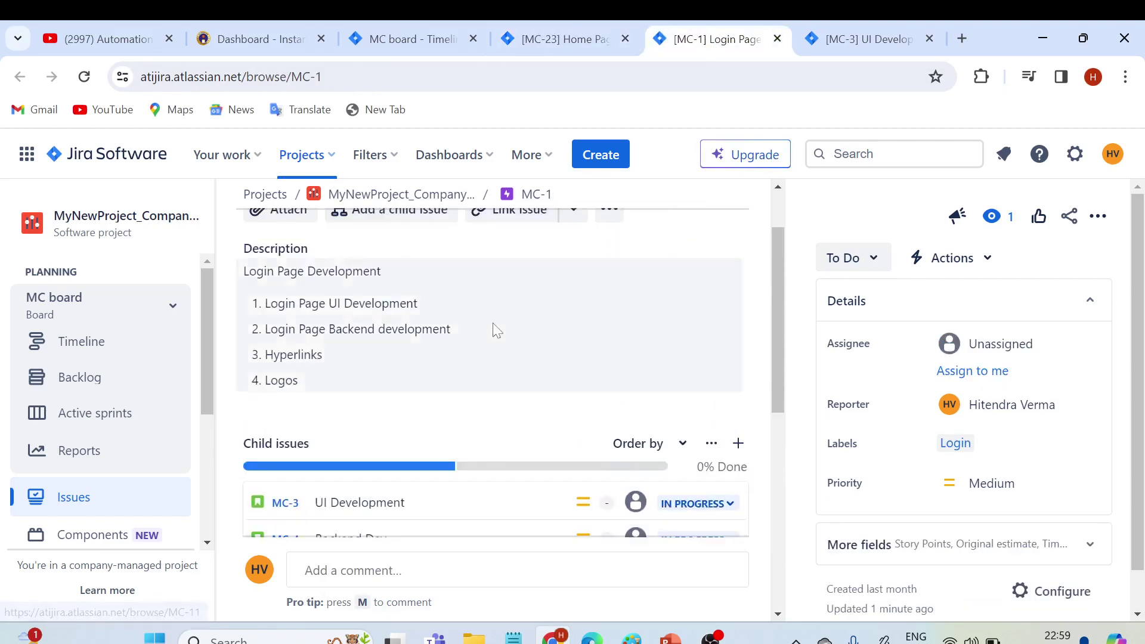
scroll(601, 279, down, 6)
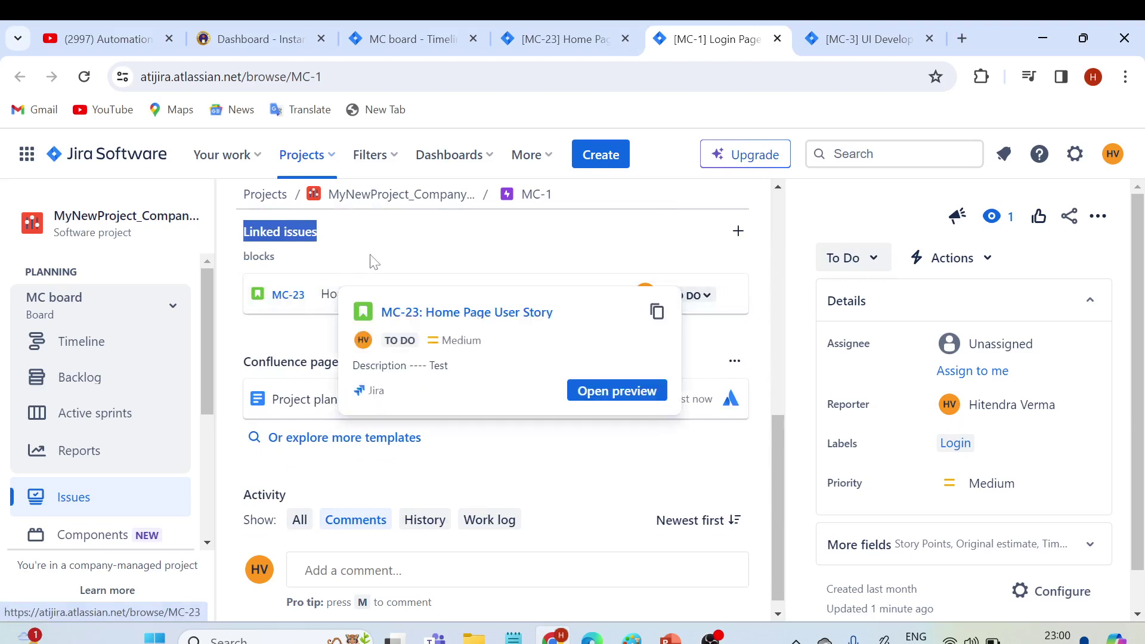
scroll(382, 262, up, 2)
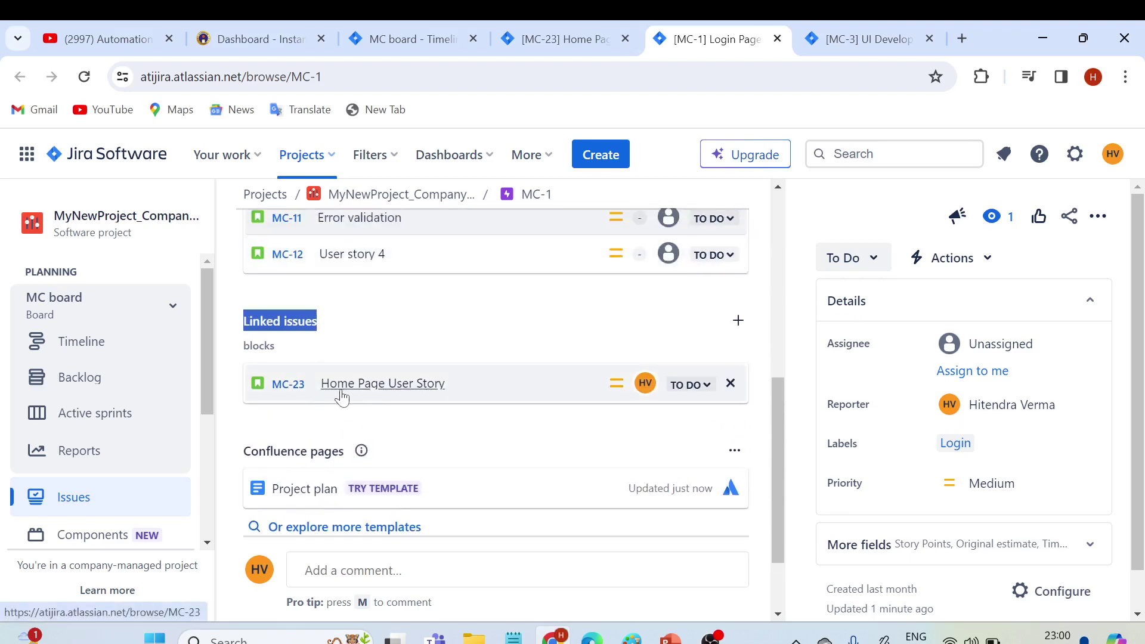
- Return to the Home Page story, check the relationship types offered for another linked issue, and cancel adding the link
click(568, 43)
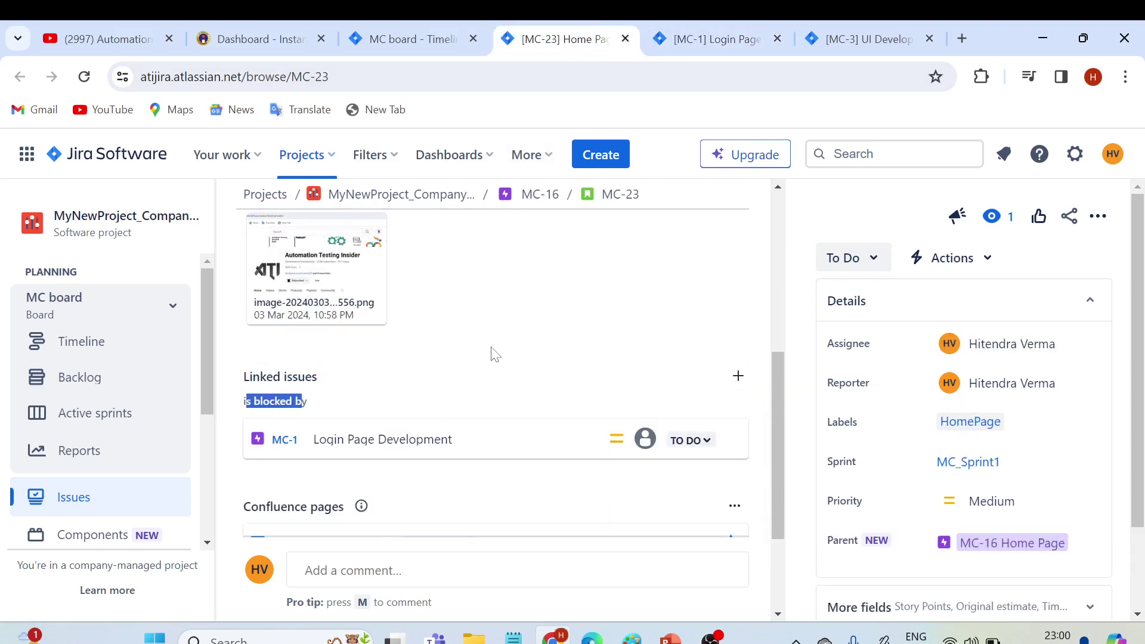
scroll(495, 320, down, 2)
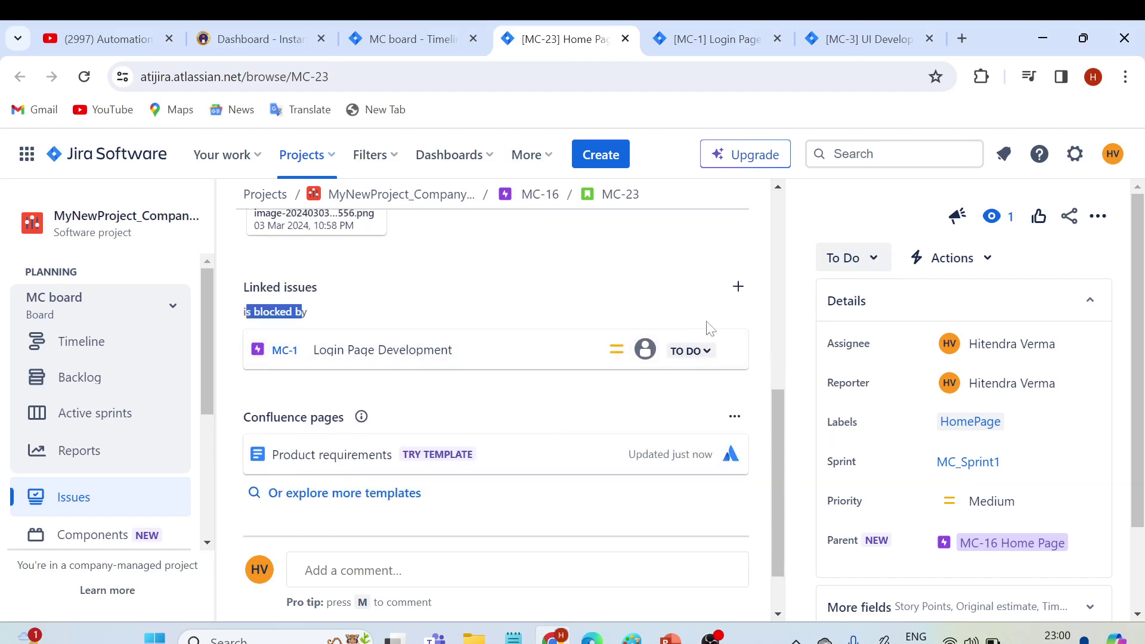
click(738, 286)
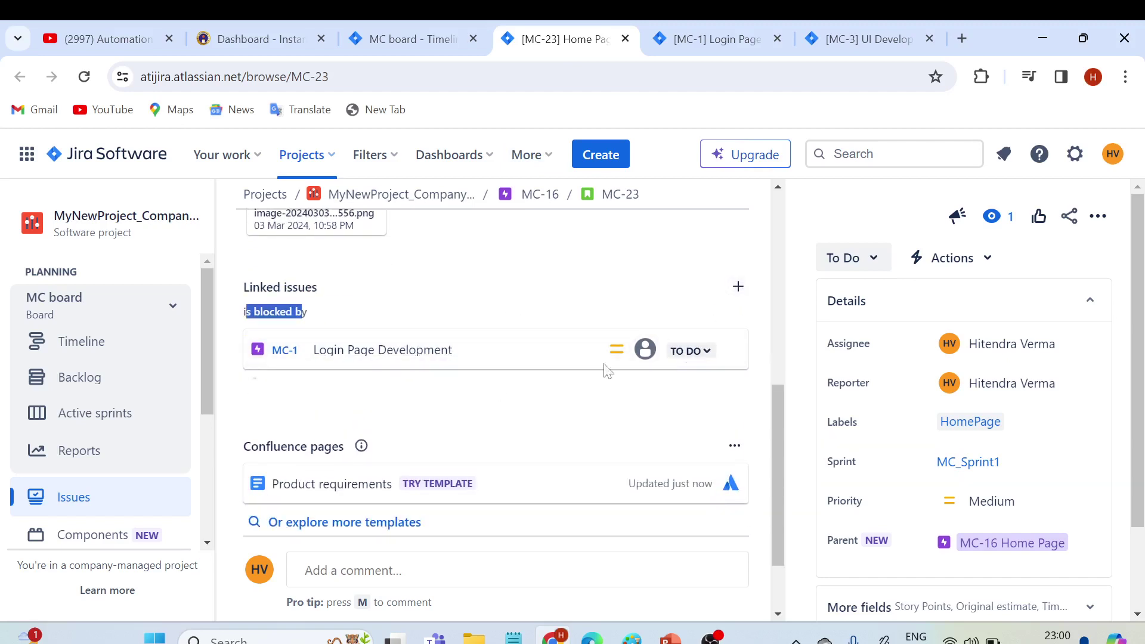
click(350, 405)
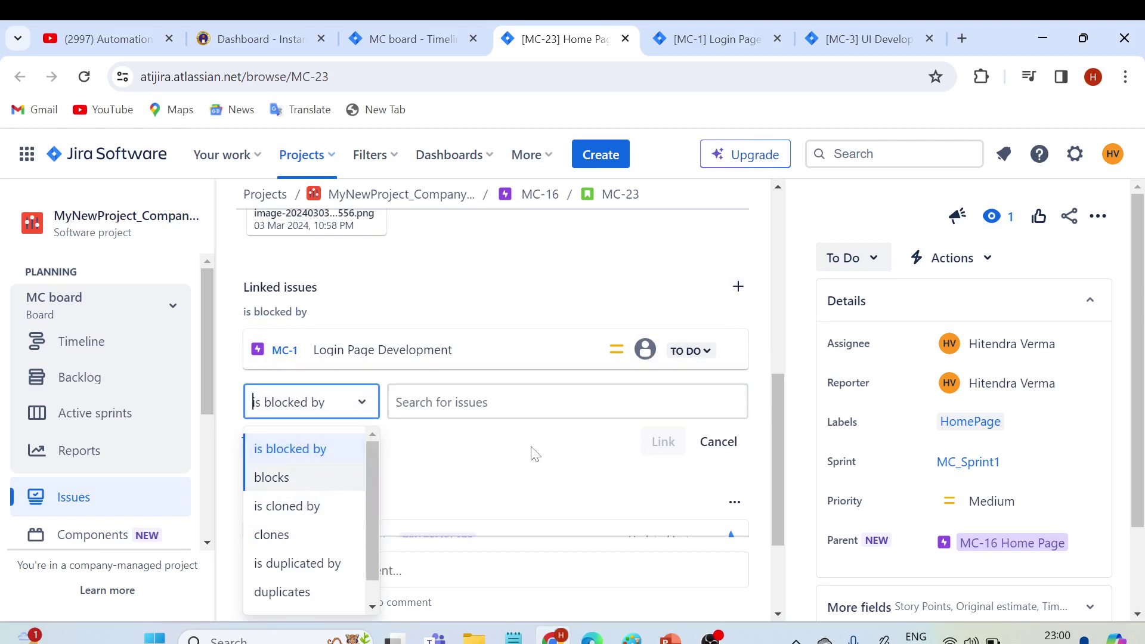
click(489, 447)
scroll(443, 448, down, 3)
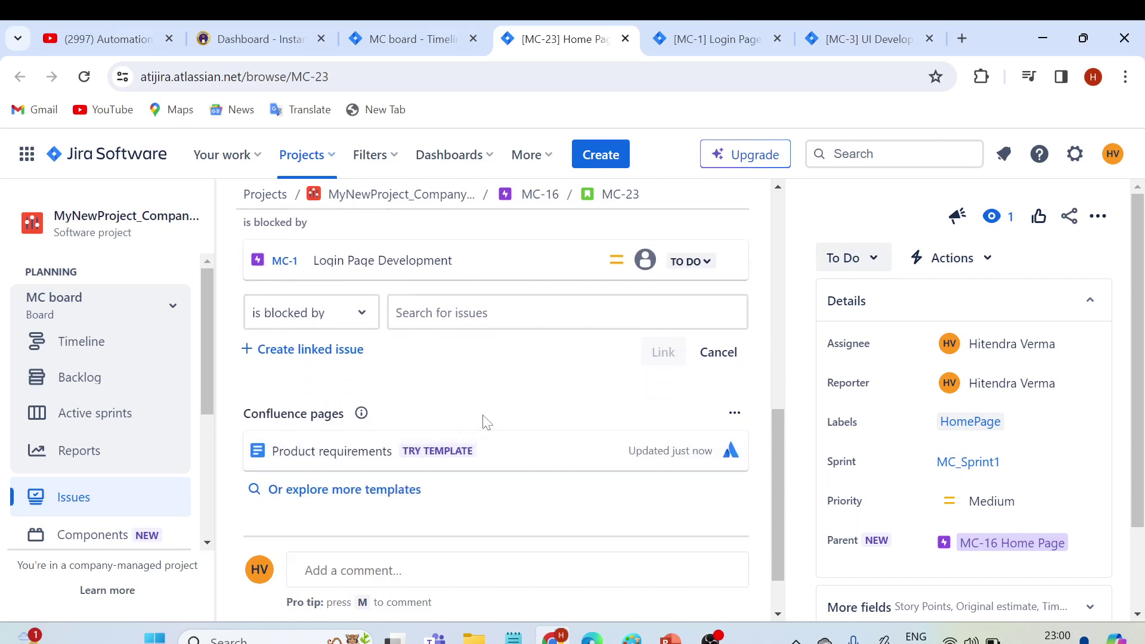
click(715, 286)
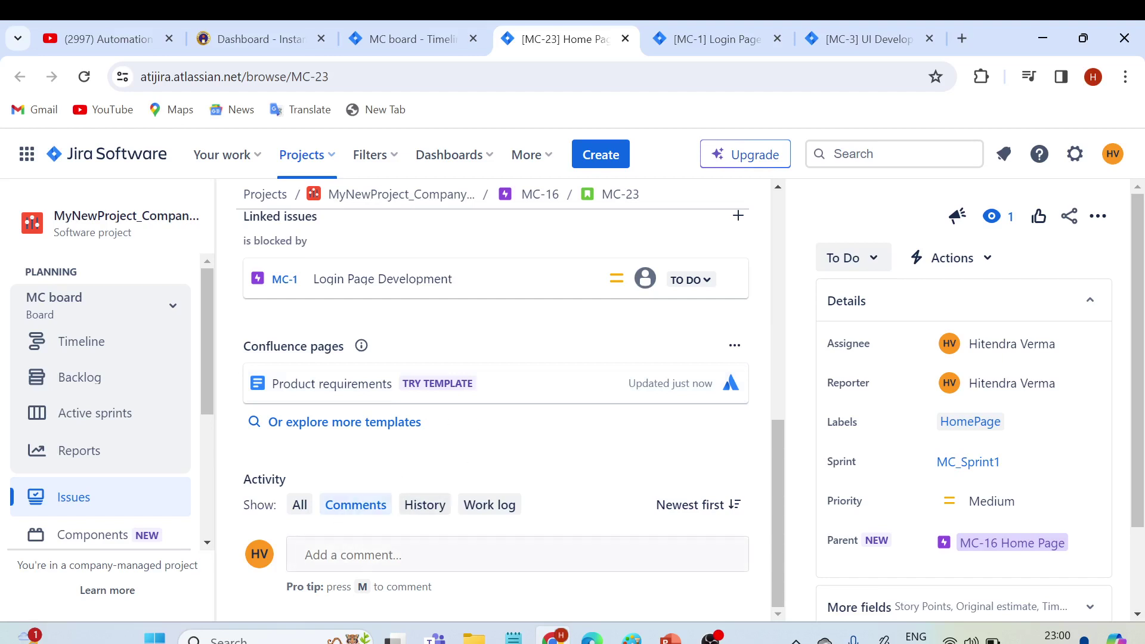
- Post a comment on the story that mentions the assignee, followed by ": Please work on this user story"
key(m)
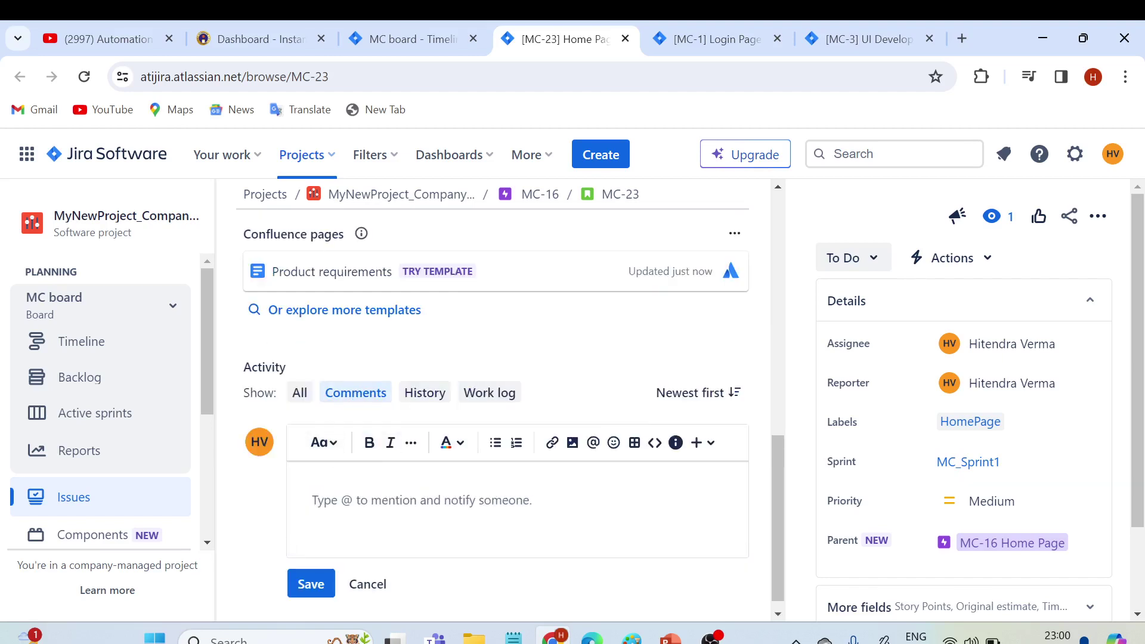
text(@Hi)
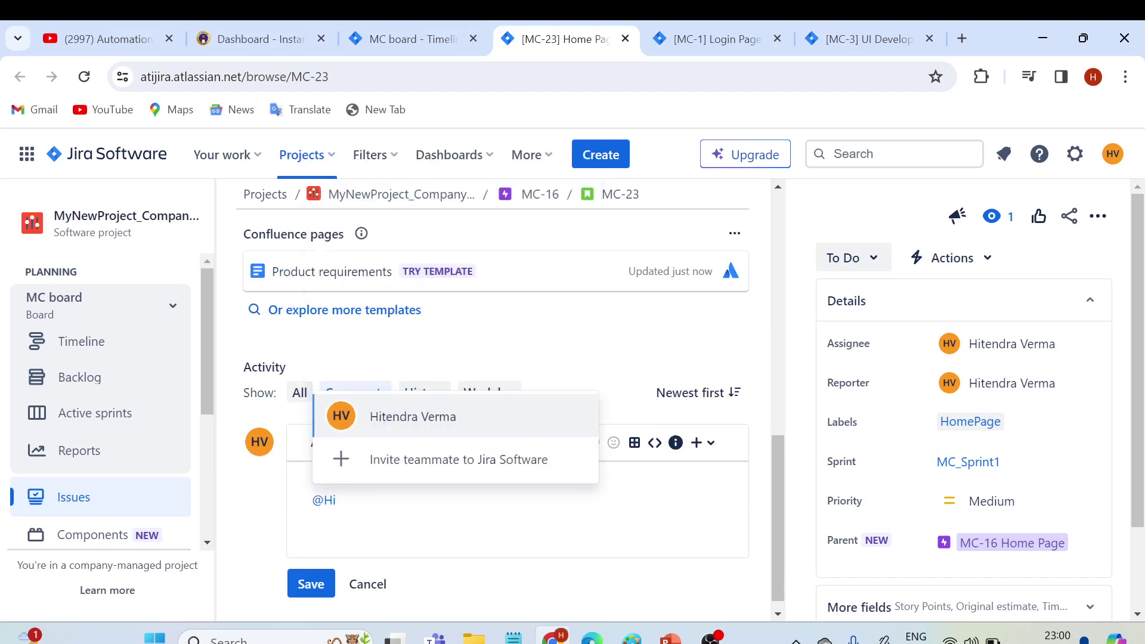
key(Return)
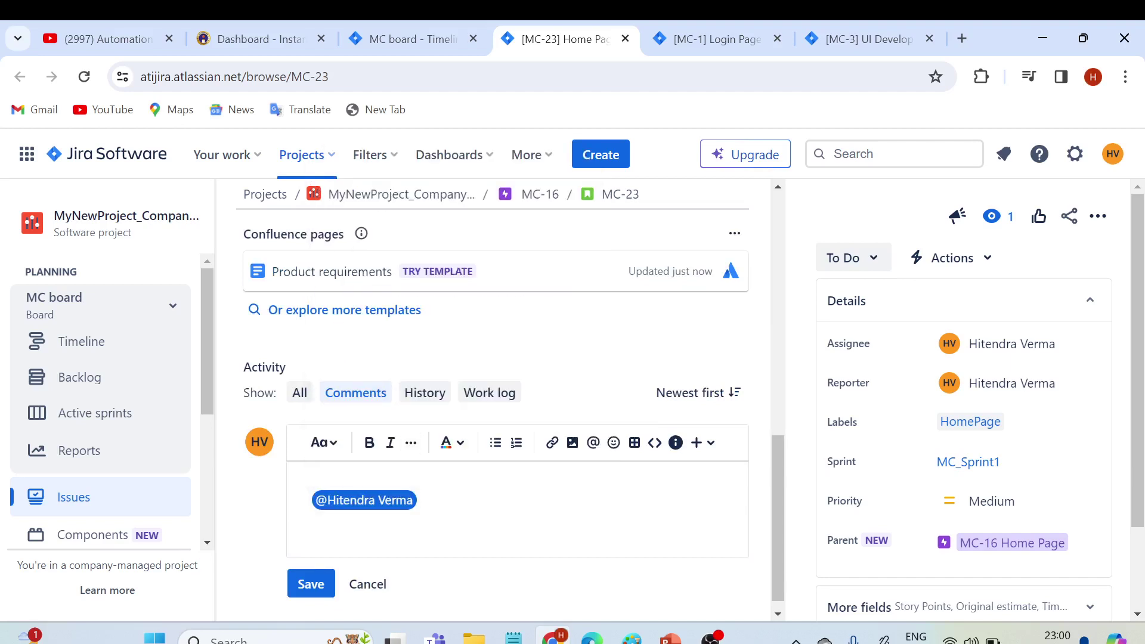
text(:)
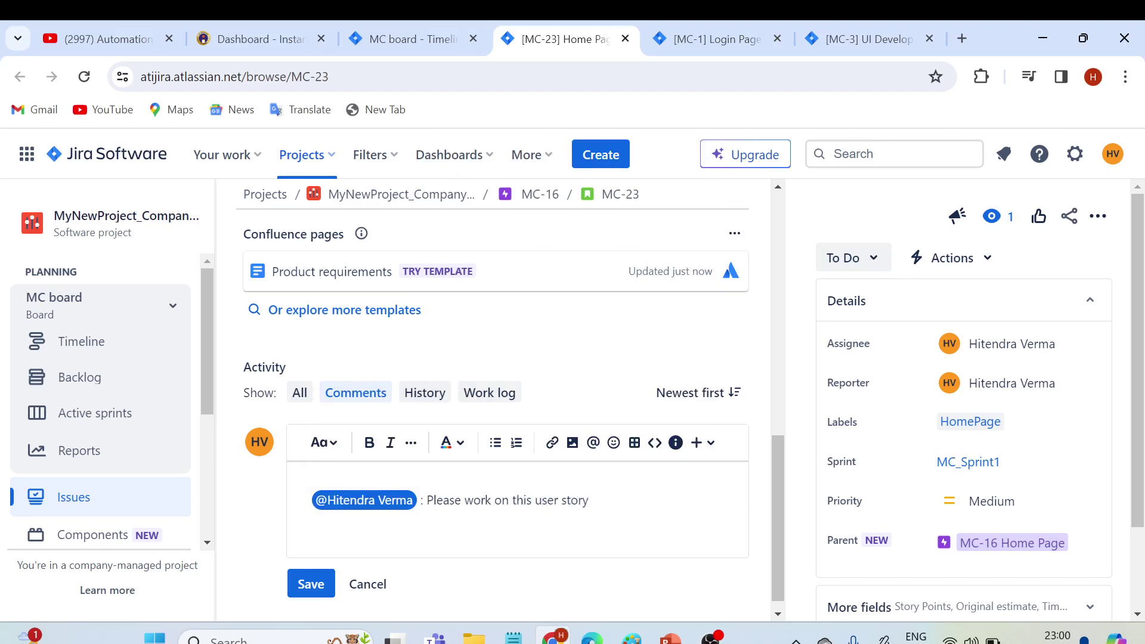
click(322, 584)
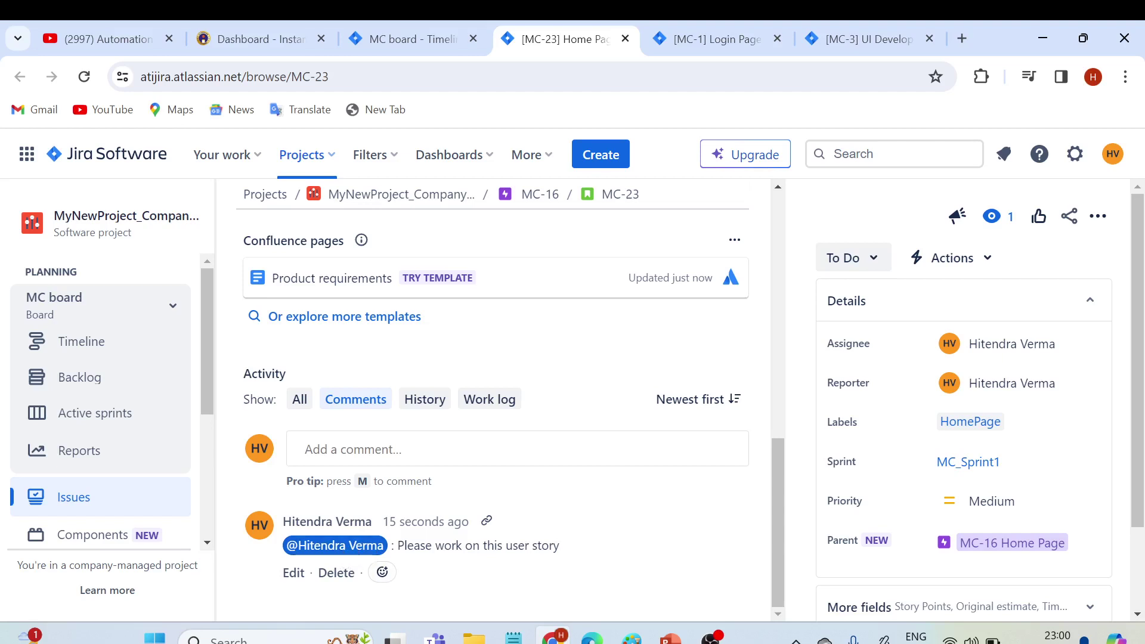
- Open the story's change history and examine the entries for its creation, parent change and link update
drag(422, 546, 518, 545)
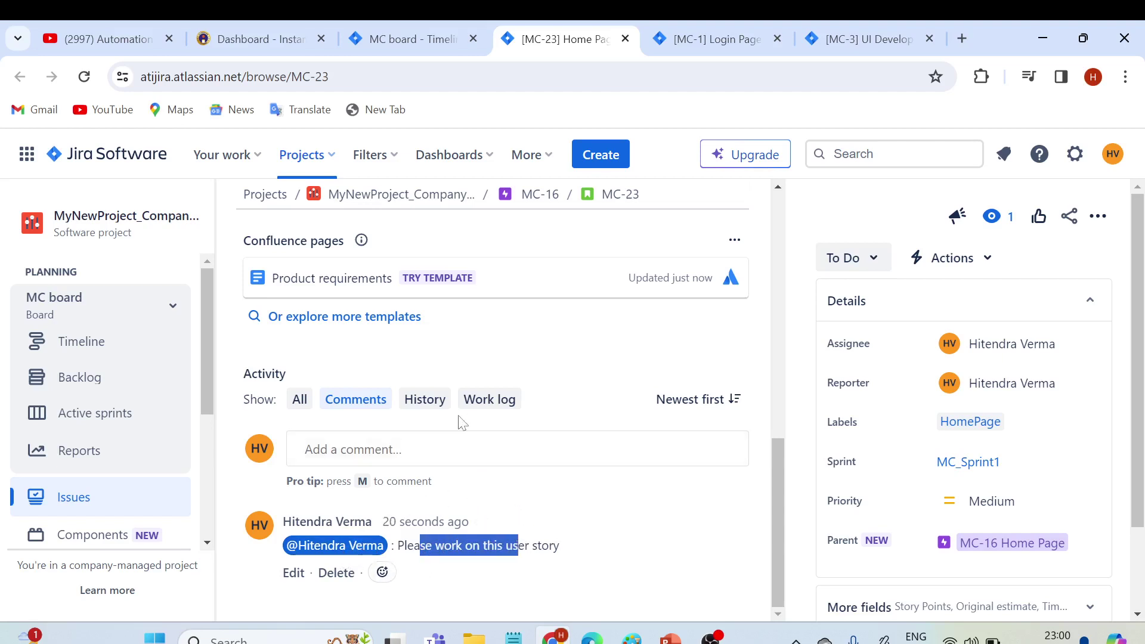
click(423, 400)
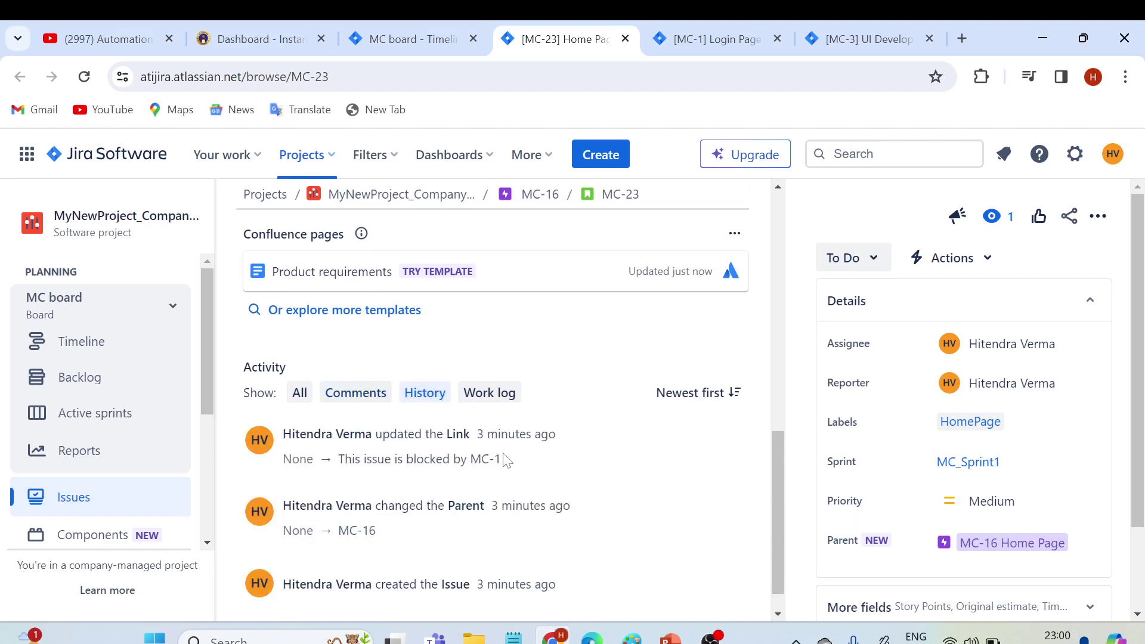
scroll(506, 461, down, 1)
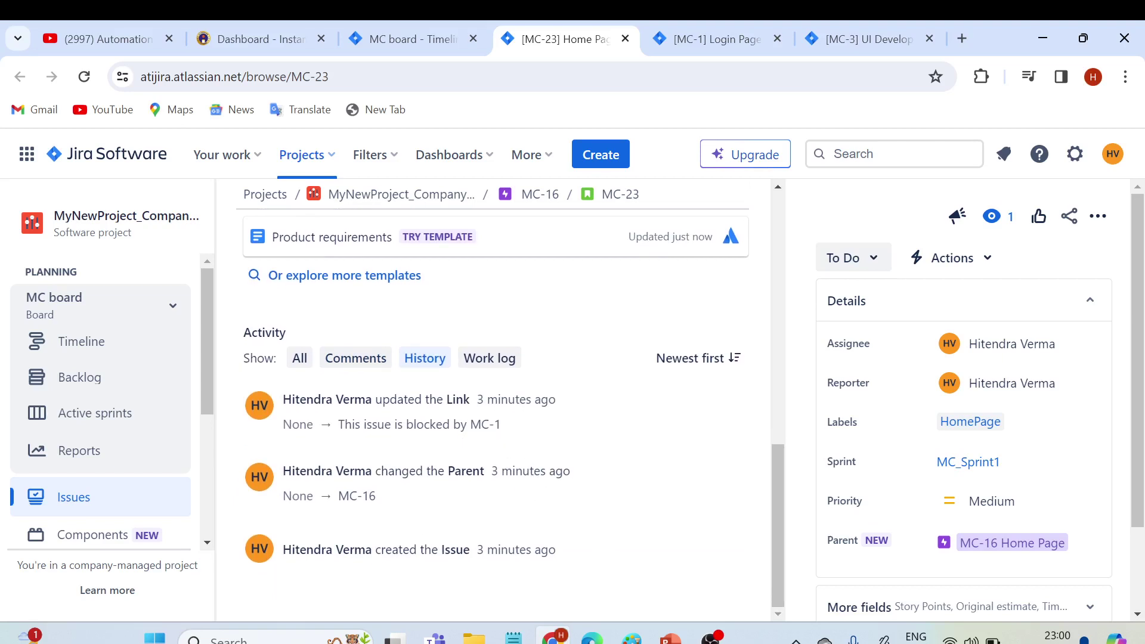
drag(313, 549, 547, 549)
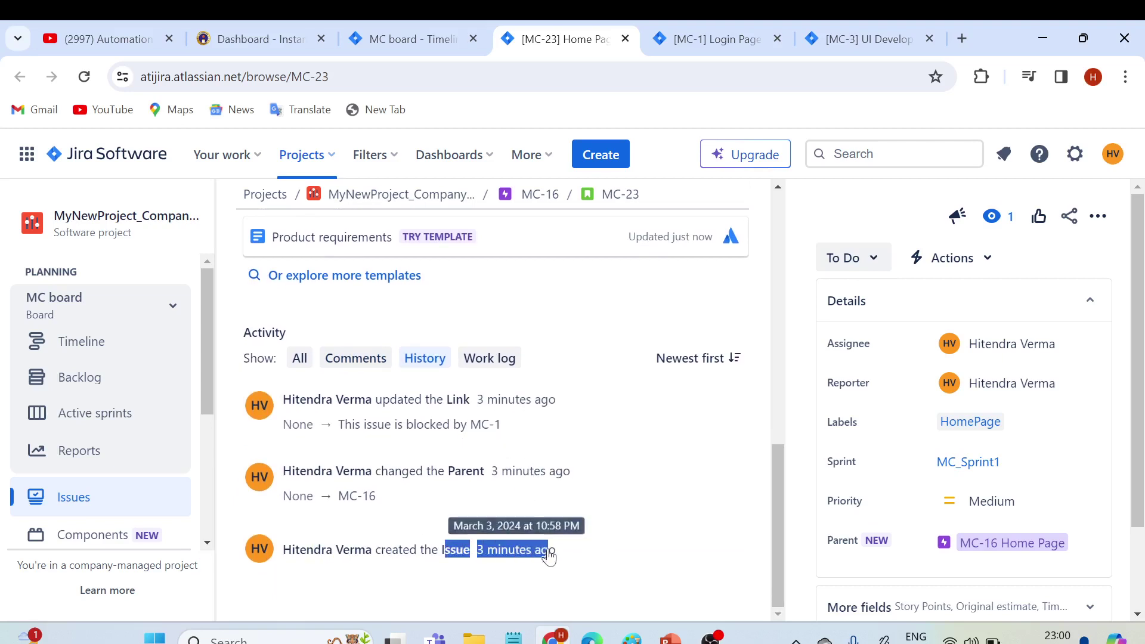
drag(402, 471, 484, 471)
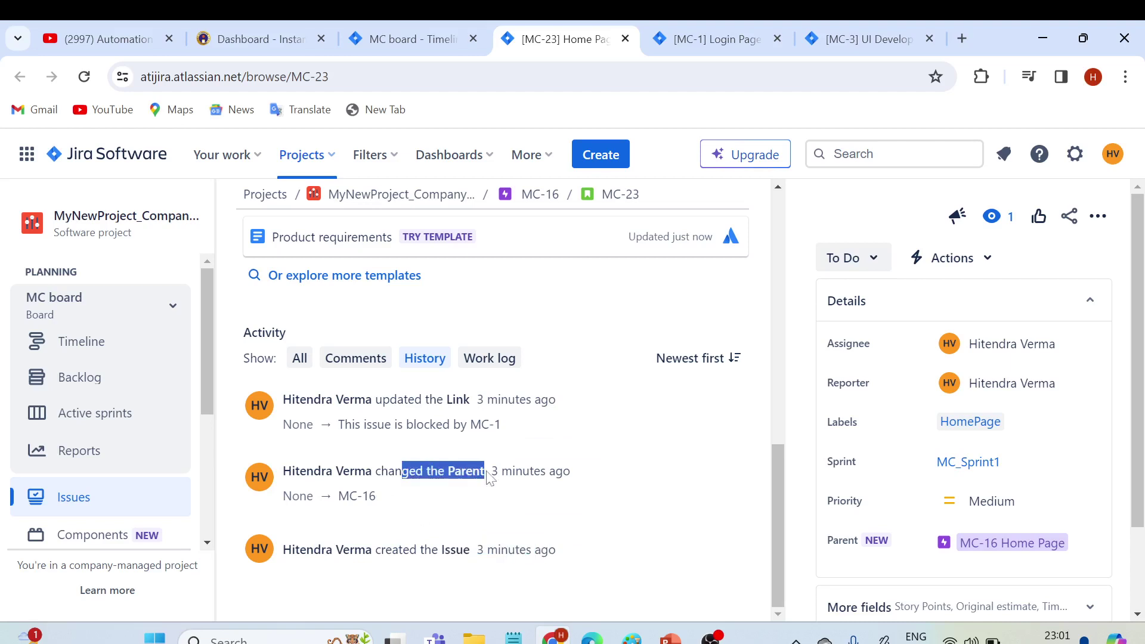
click(518, 471)
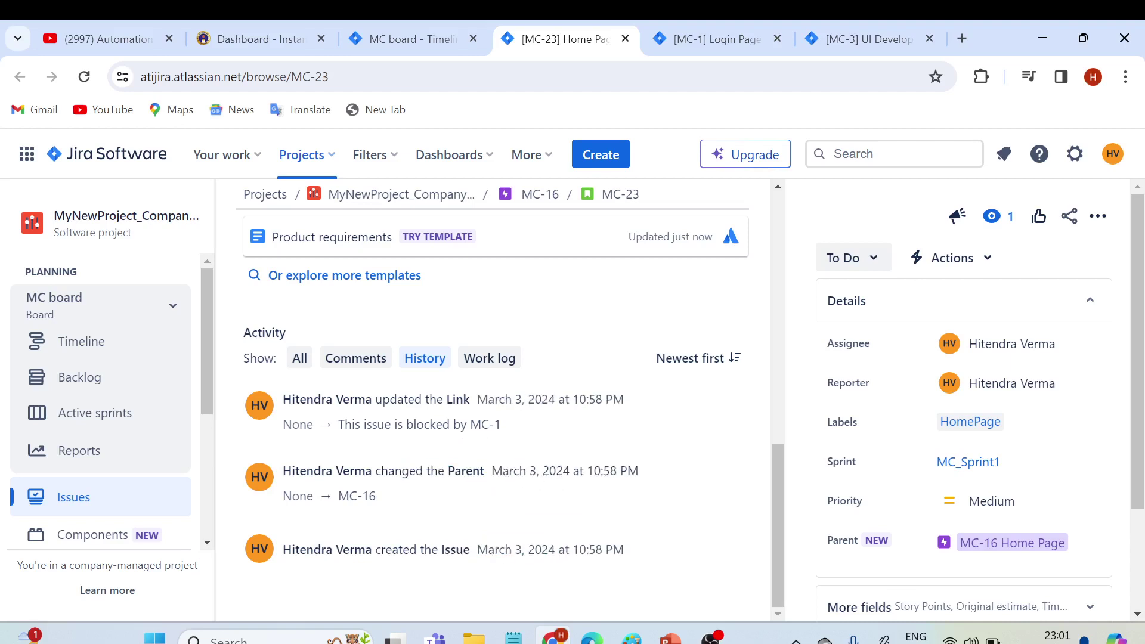
drag(292, 496, 380, 497)
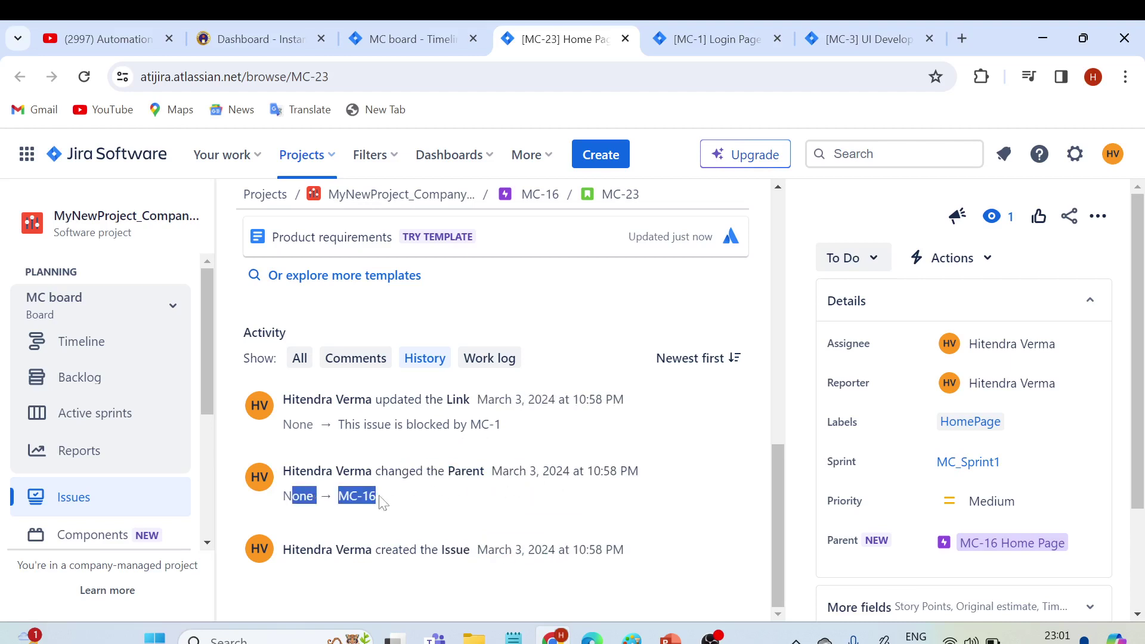
drag(352, 424, 489, 424)
- Examine the story's attachment and linked issue, plus its assignee, reporter, label, sprint, priority and parent details
scroll(462, 442, up, 1)
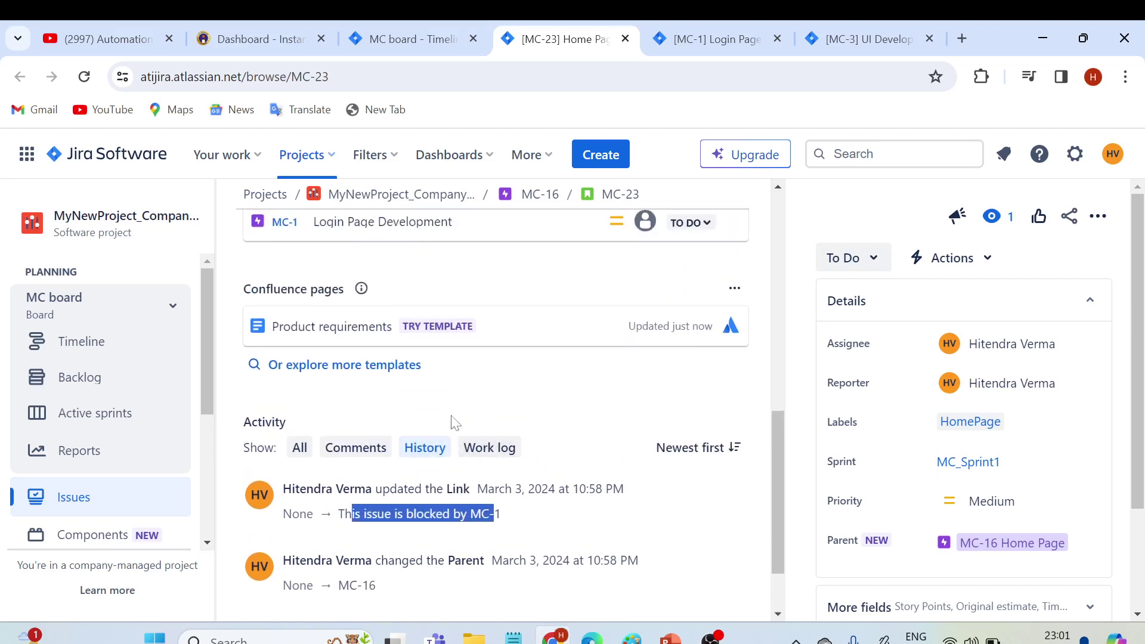
scroll(586, 417, up, 3)
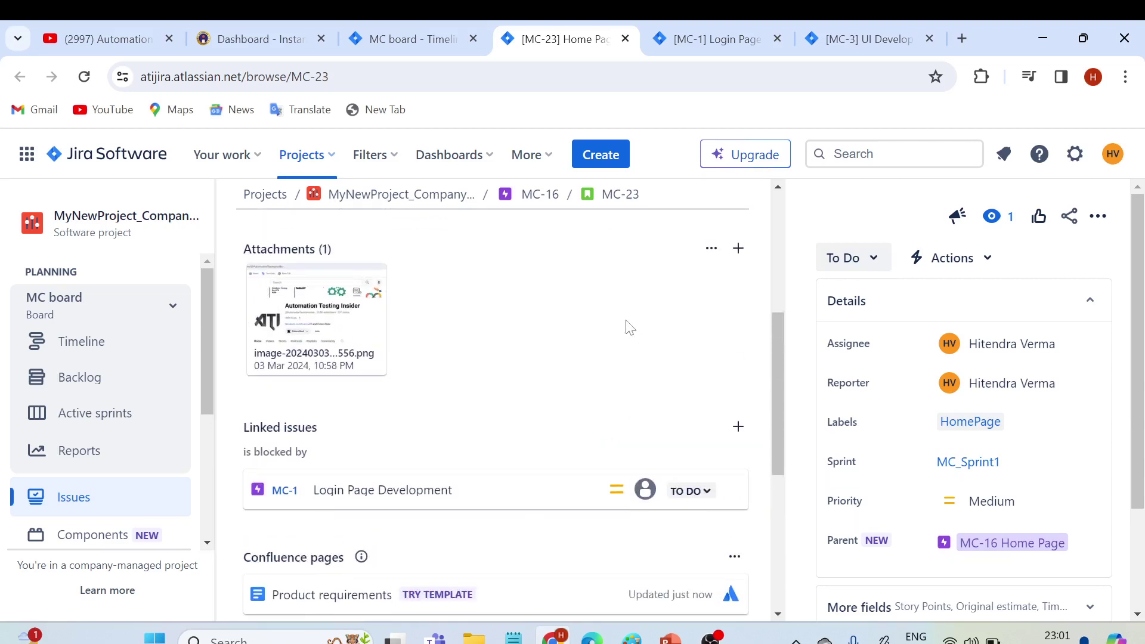
scroll(630, 328, up, 2)
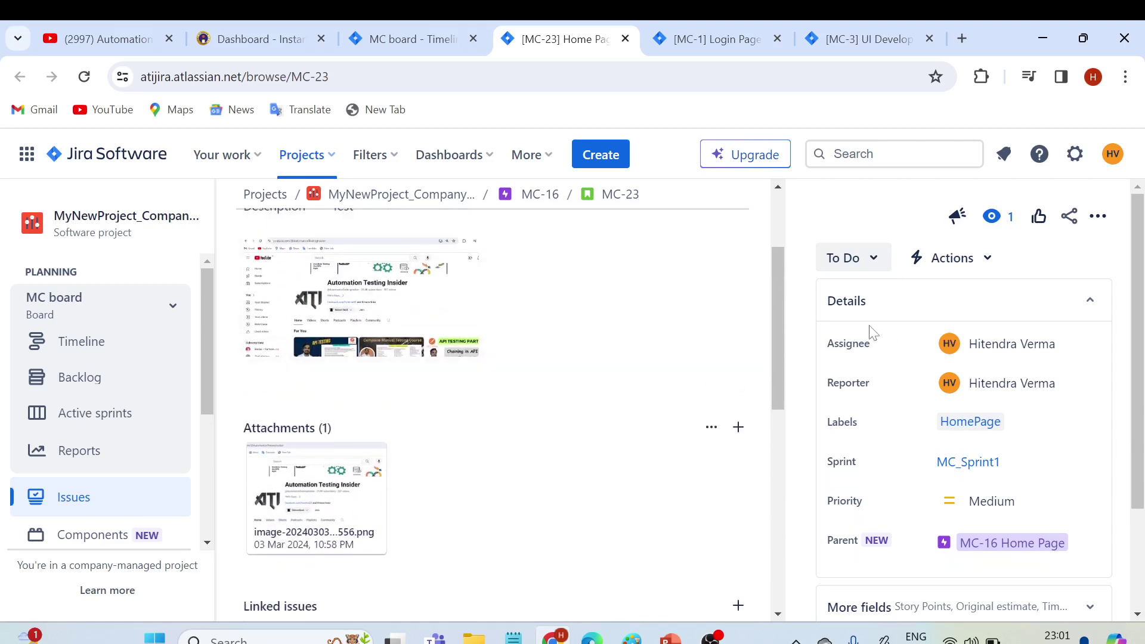
click(985, 306)
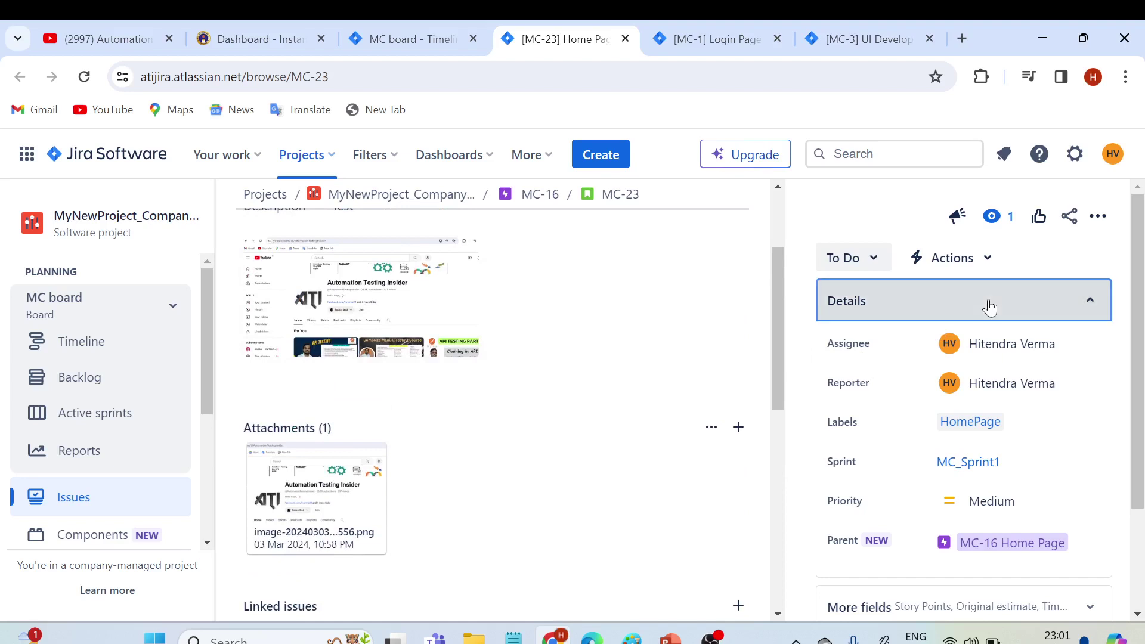
click(952, 301)
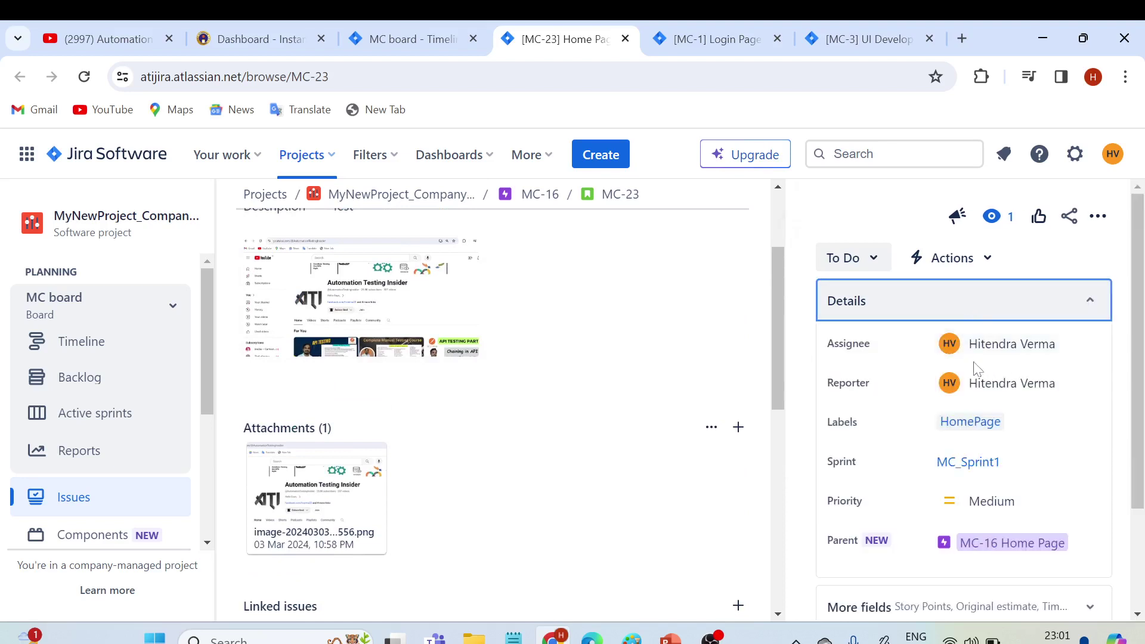
scroll(907, 356, down, 1)
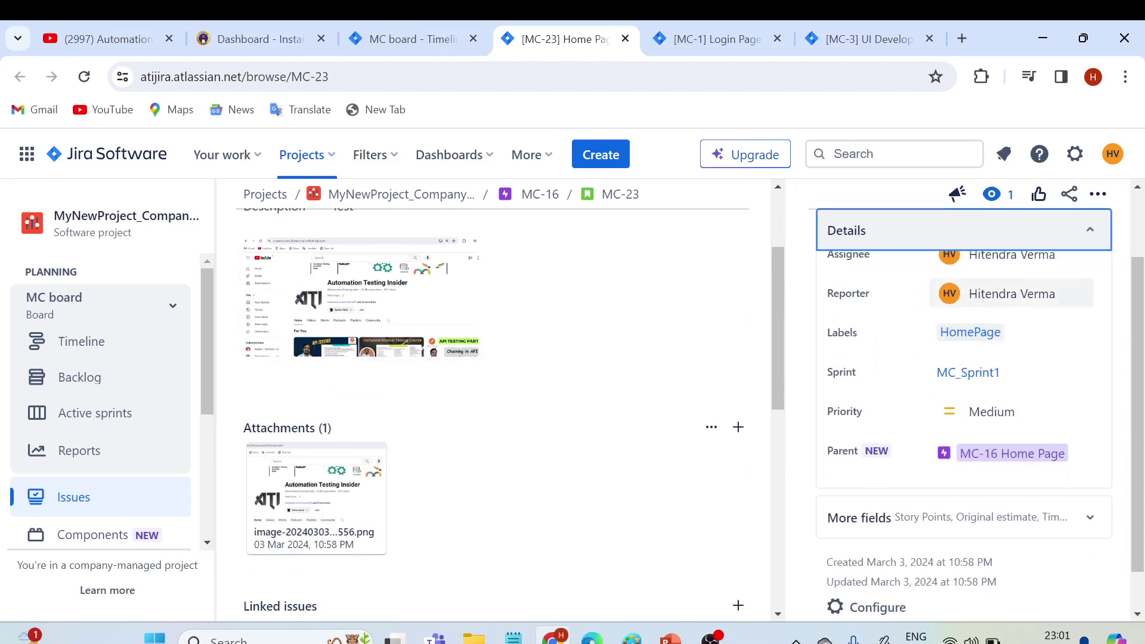
scroll(907, 281, up, 1)
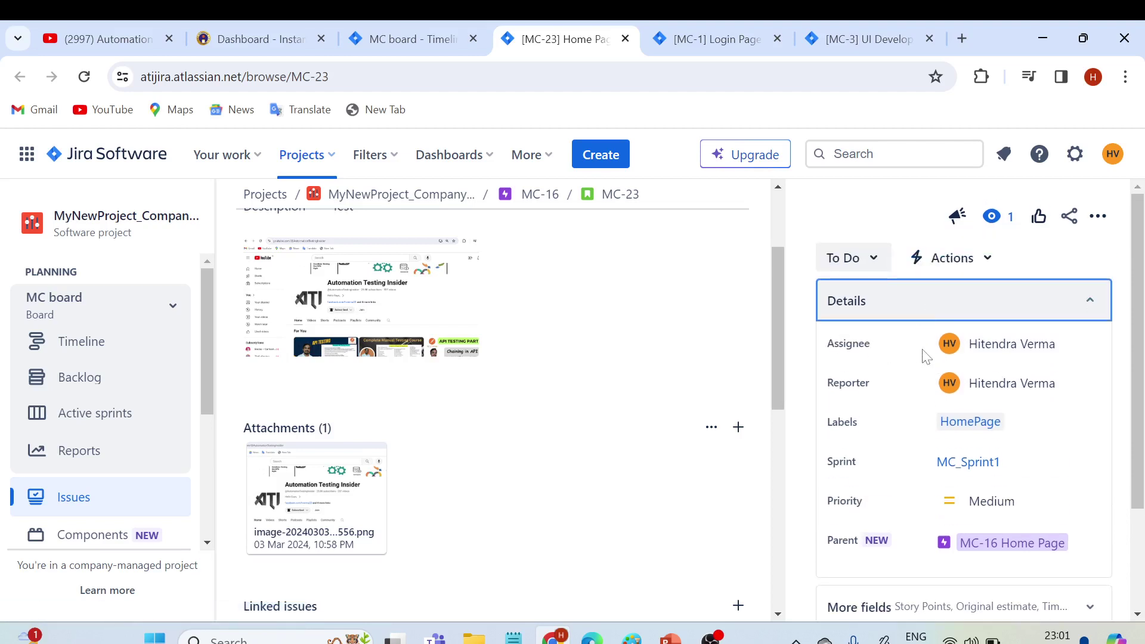
scroll(935, 366, down, 1)
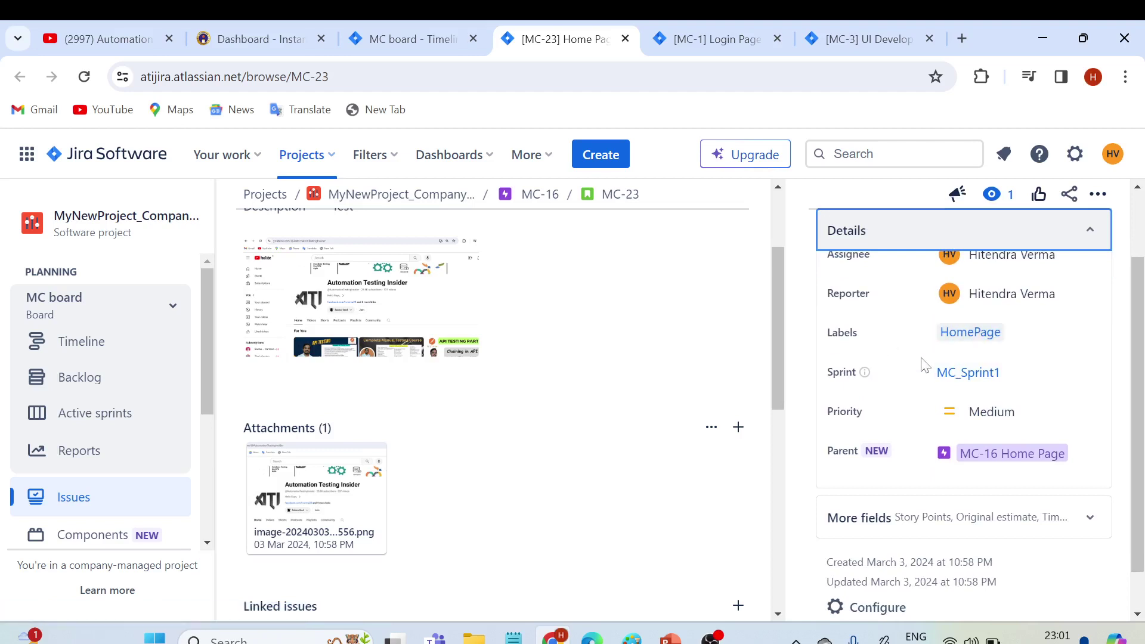
scroll(993, 405, down, 1)
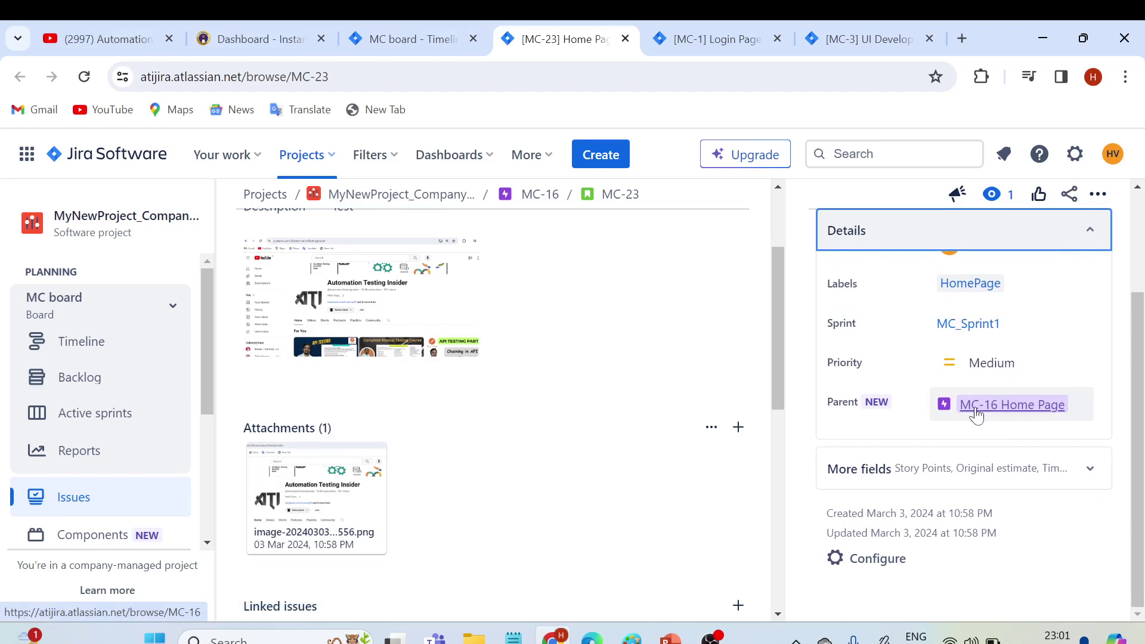
- On the MC board timeline, collapse MC-1, expand the MC-16 Home Page epic and widen the issue column to fit the story's full name
click(397, 41)
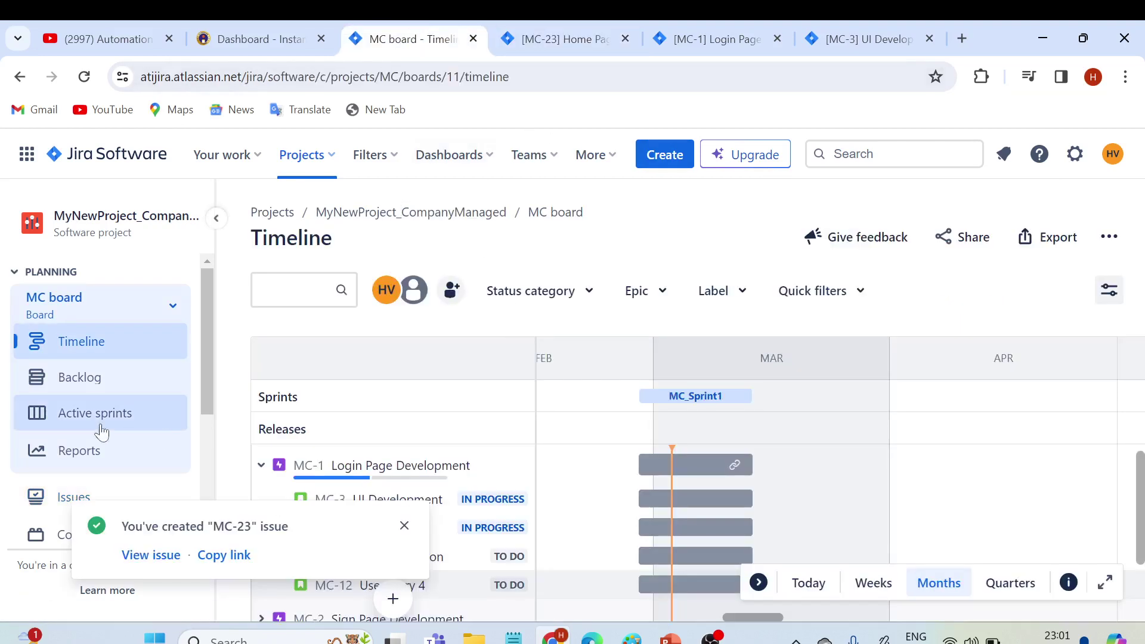
click(96, 351)
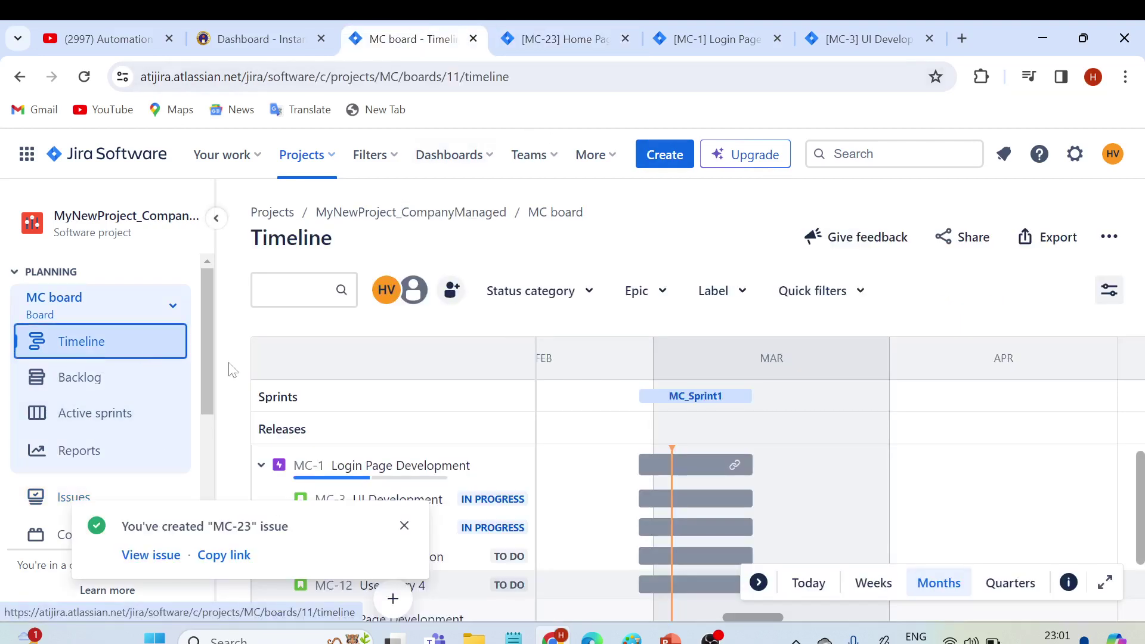
click(407, 526)
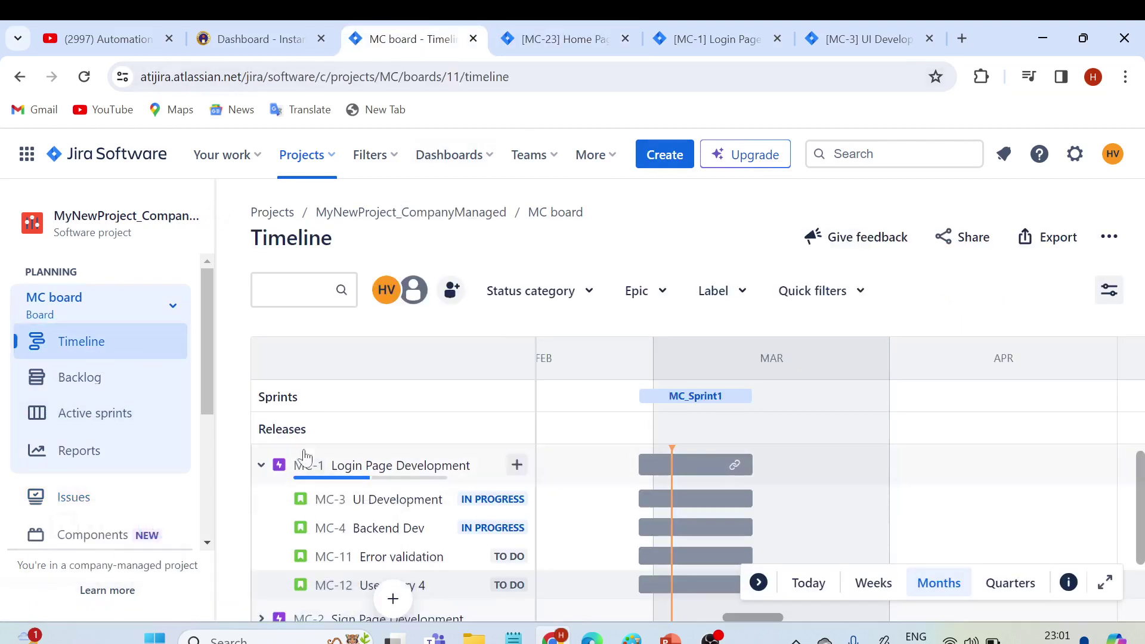
click(261, 465)
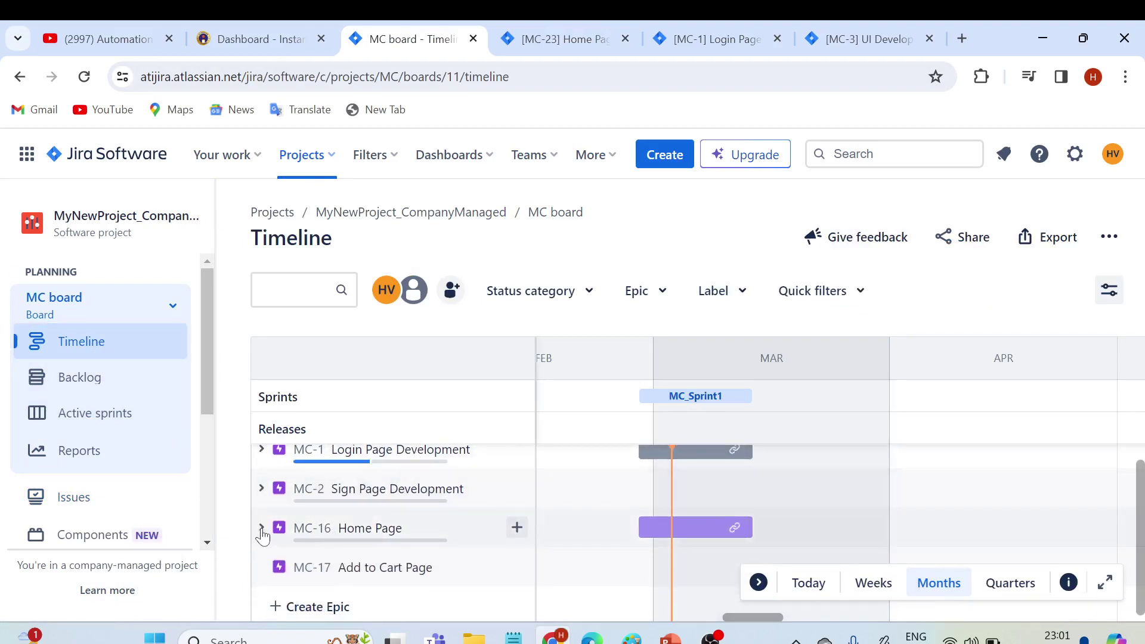
click(262, 530)
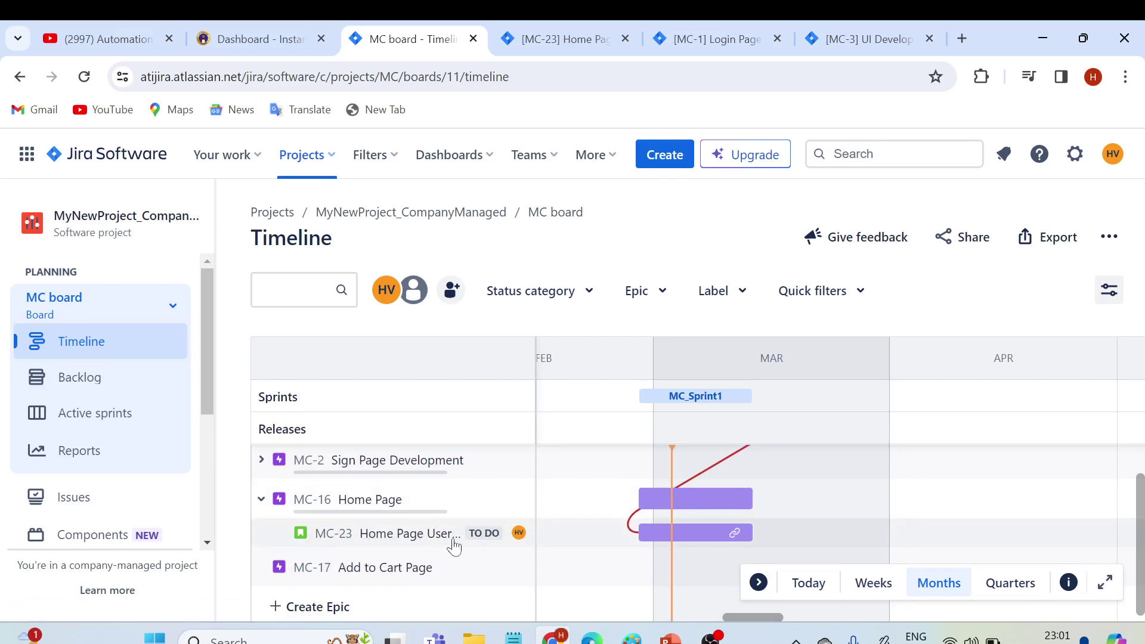
drag(535, 460, 592, 460)
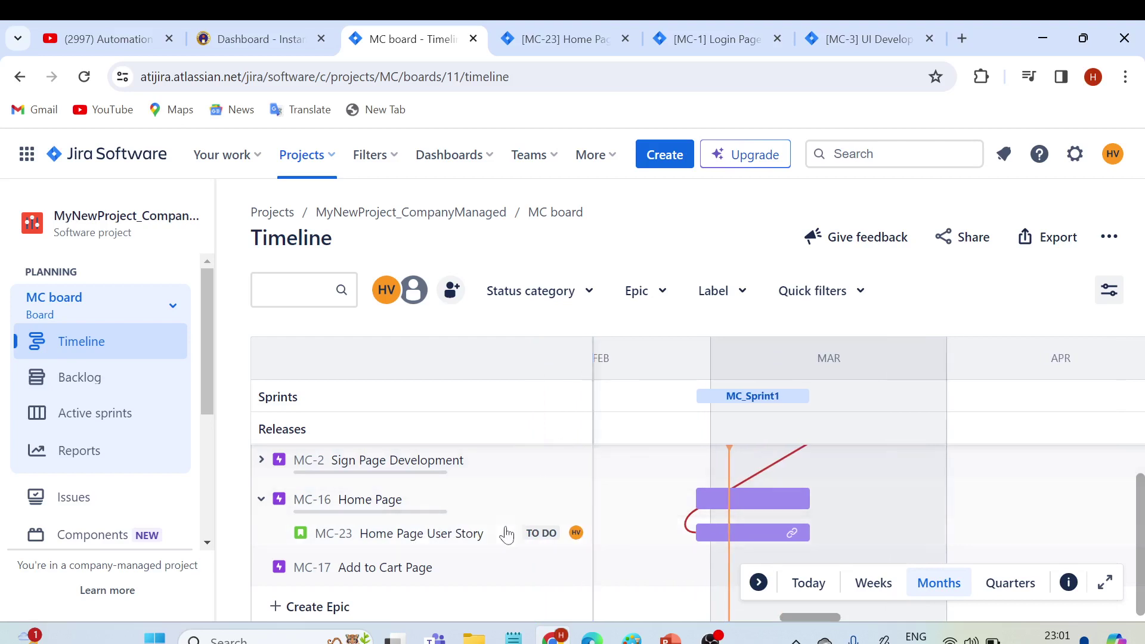
- Glance at MC-3 and MC-1, return to the MC-23 story and examine its additional fields, from Story Points to Fix versions
click(849, 42)
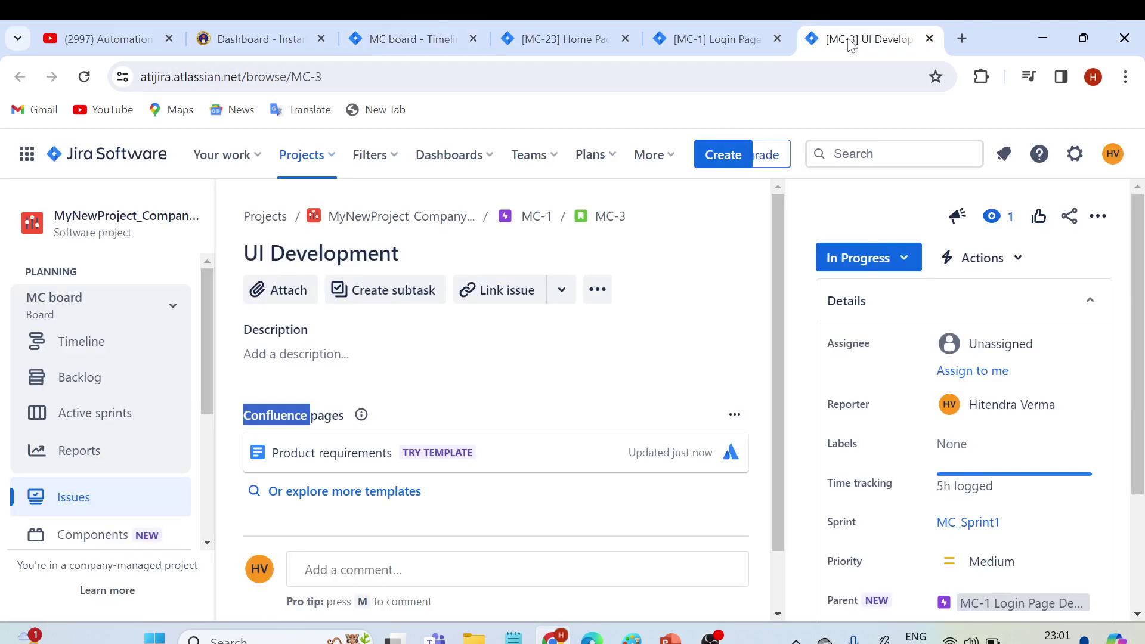
click(761, 54)
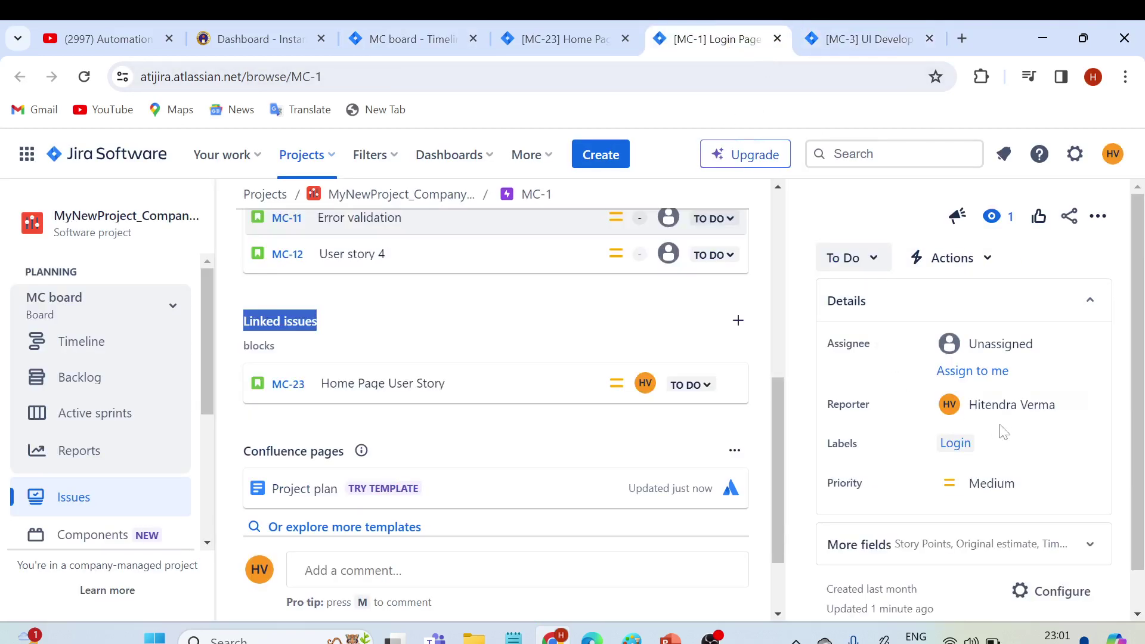
click(560, 40)
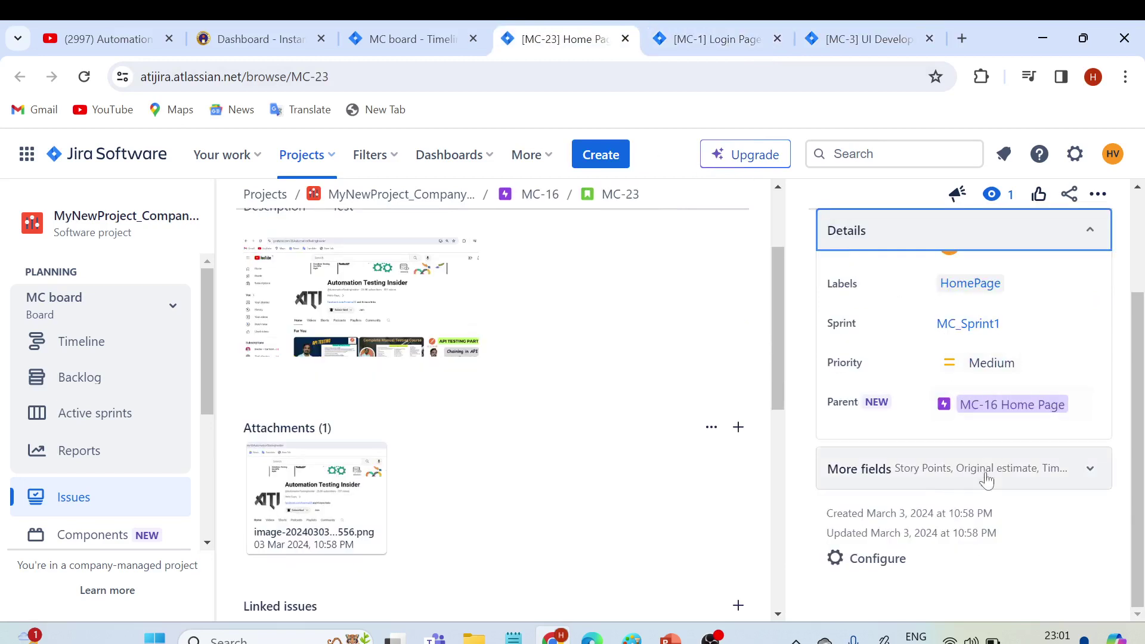
click(975, 454)
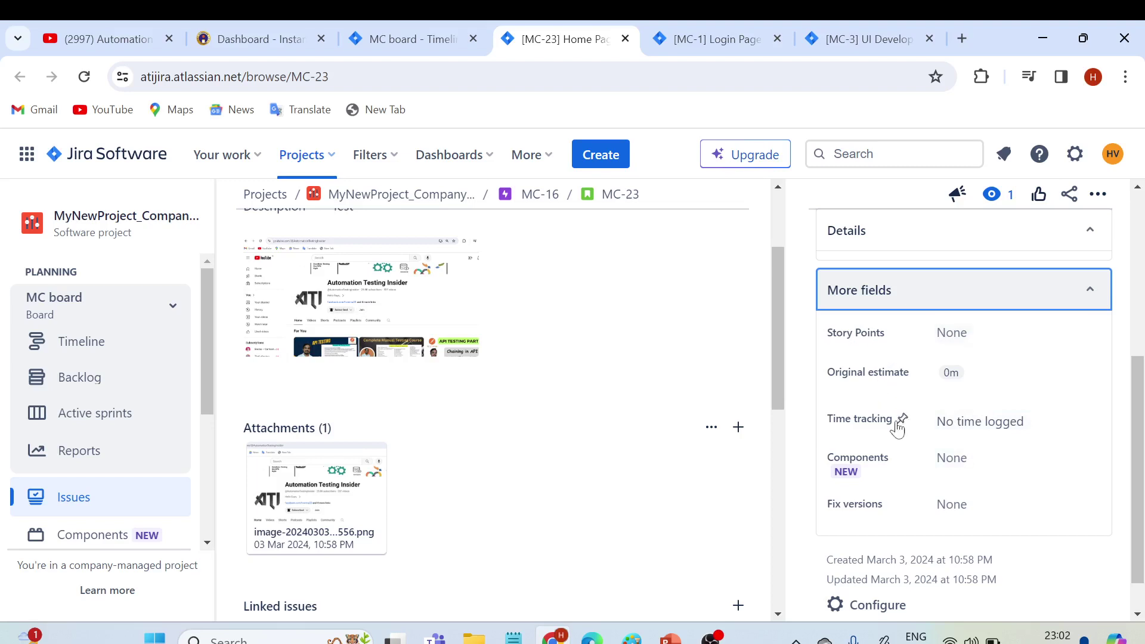
scroll(912, 428, down, 1)
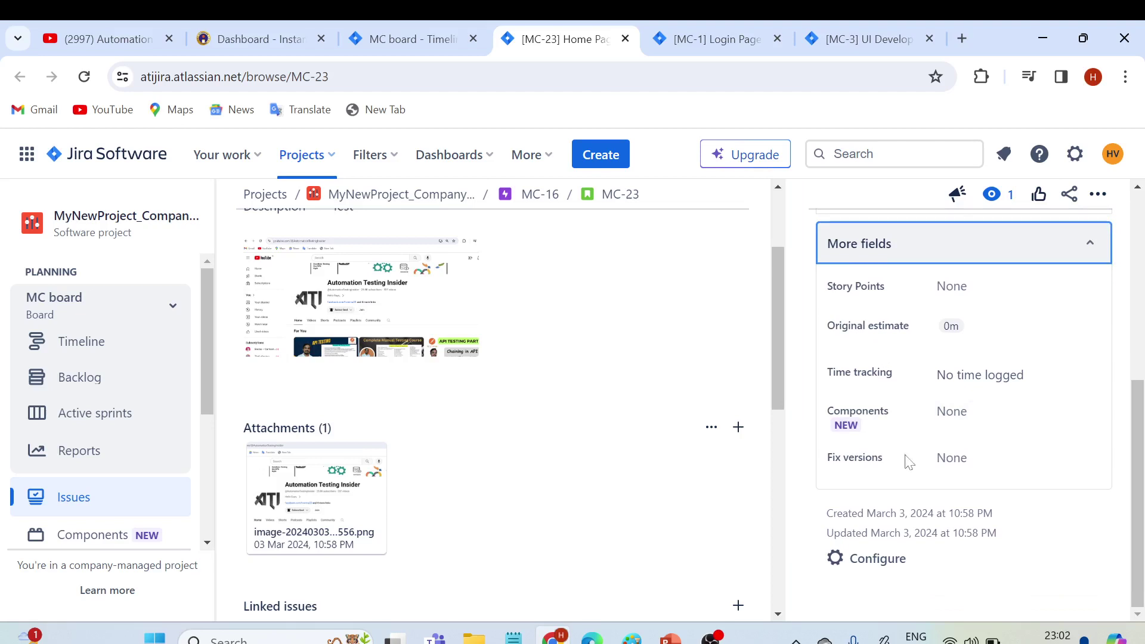
scroll(944, 442, up, 5)
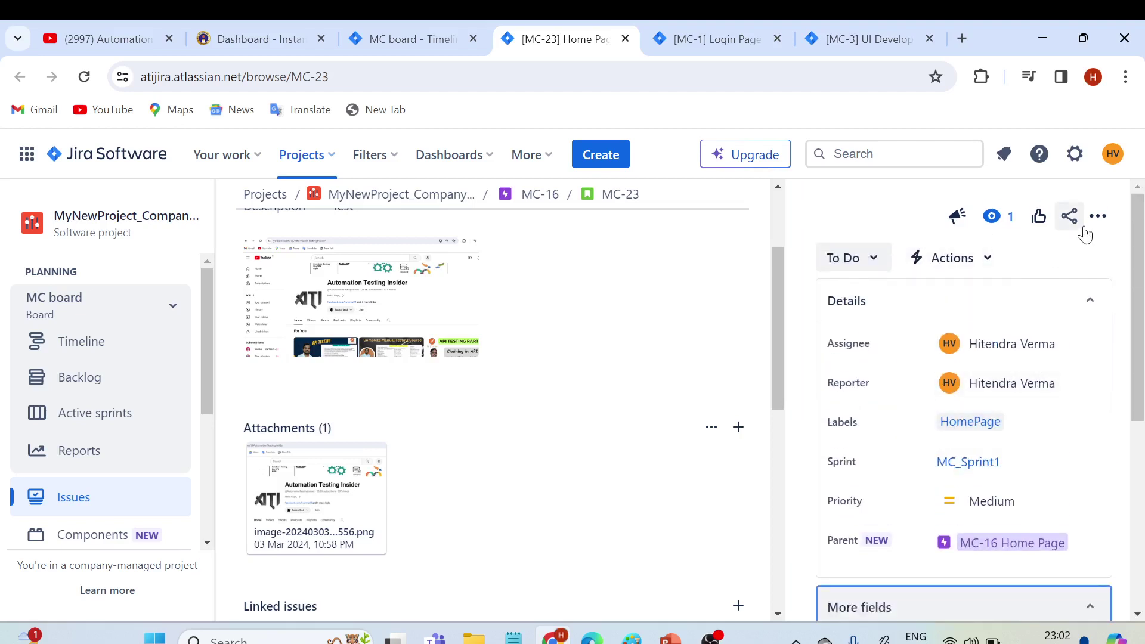
- Open the work logging form for the story, check its time tracking fields and cancel without logging time
click(1098, 218)
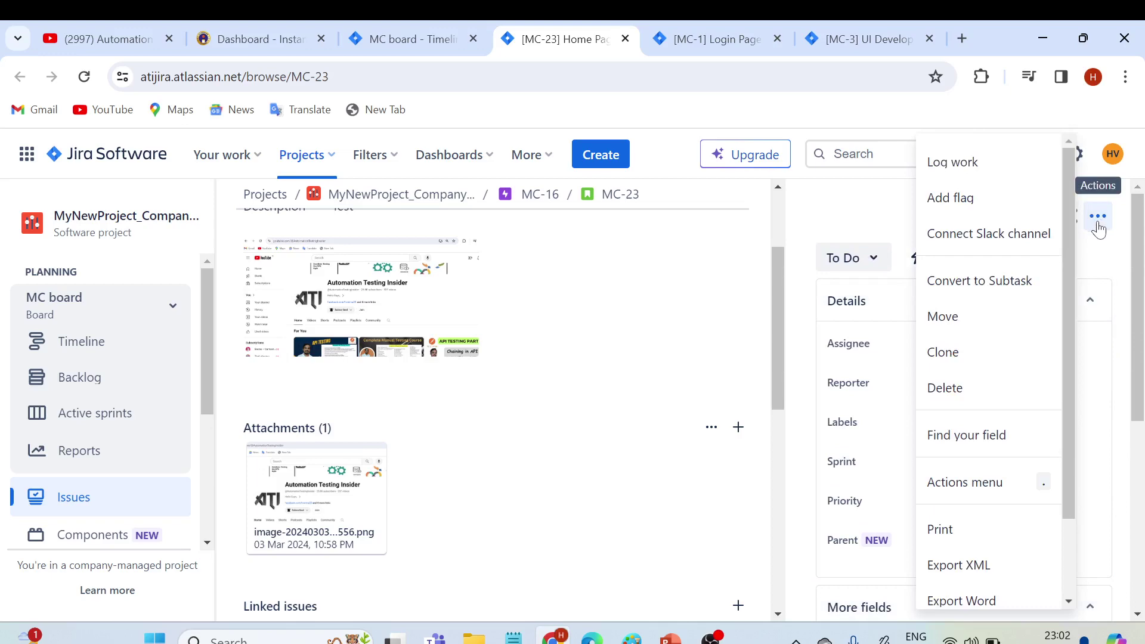
click(973, 170)
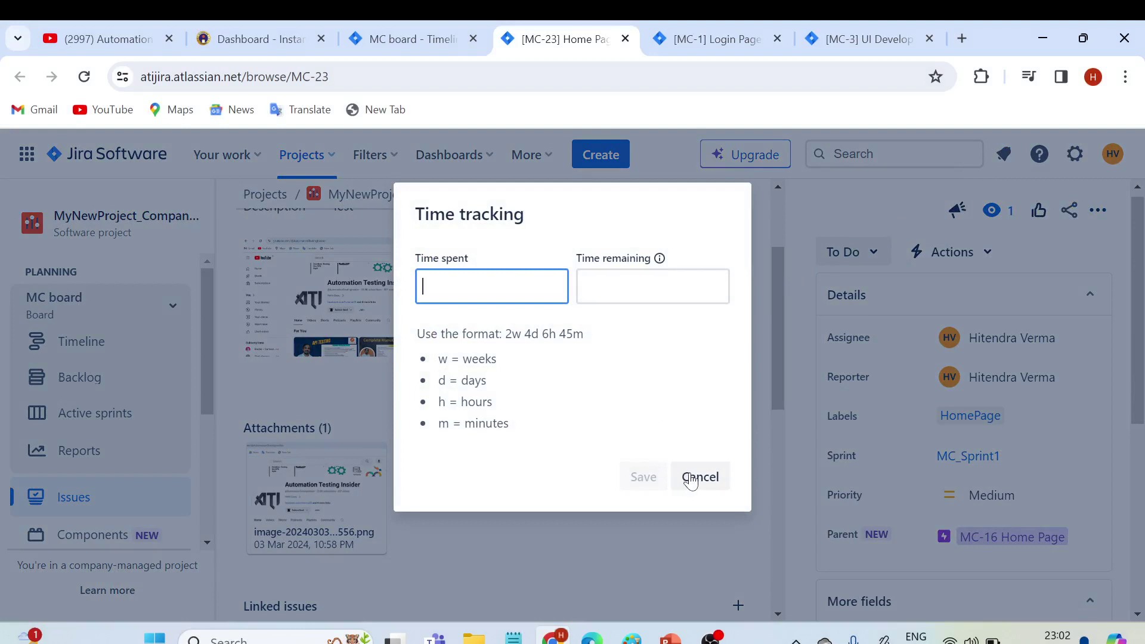
click(690, 479)
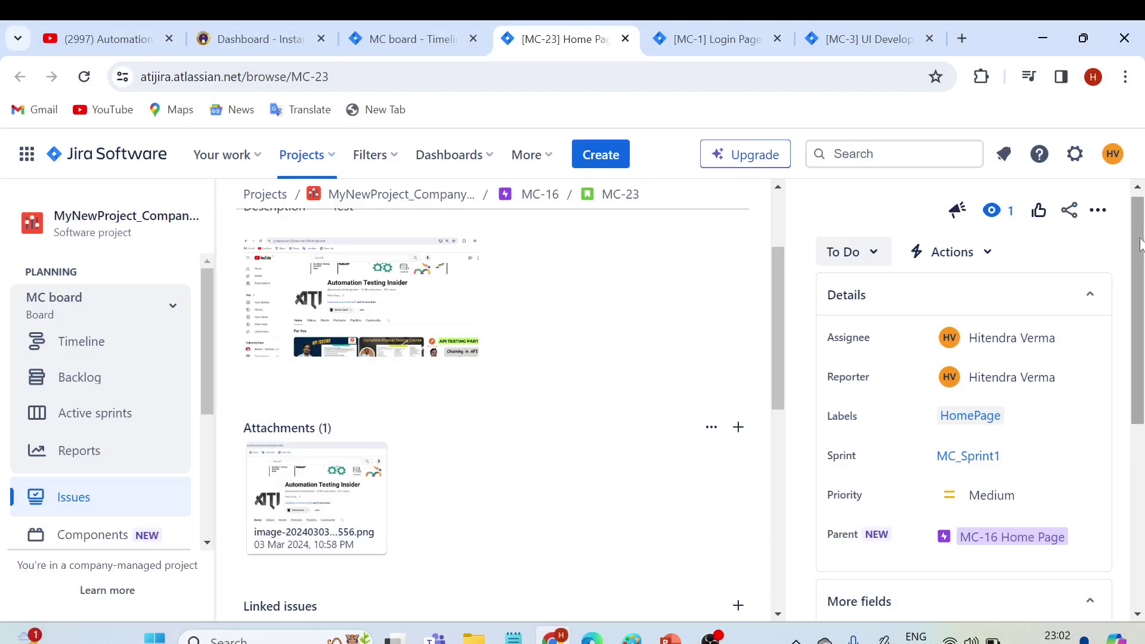
- Add a flag to the MC-23 Home Page User Story
click(1098, 210)
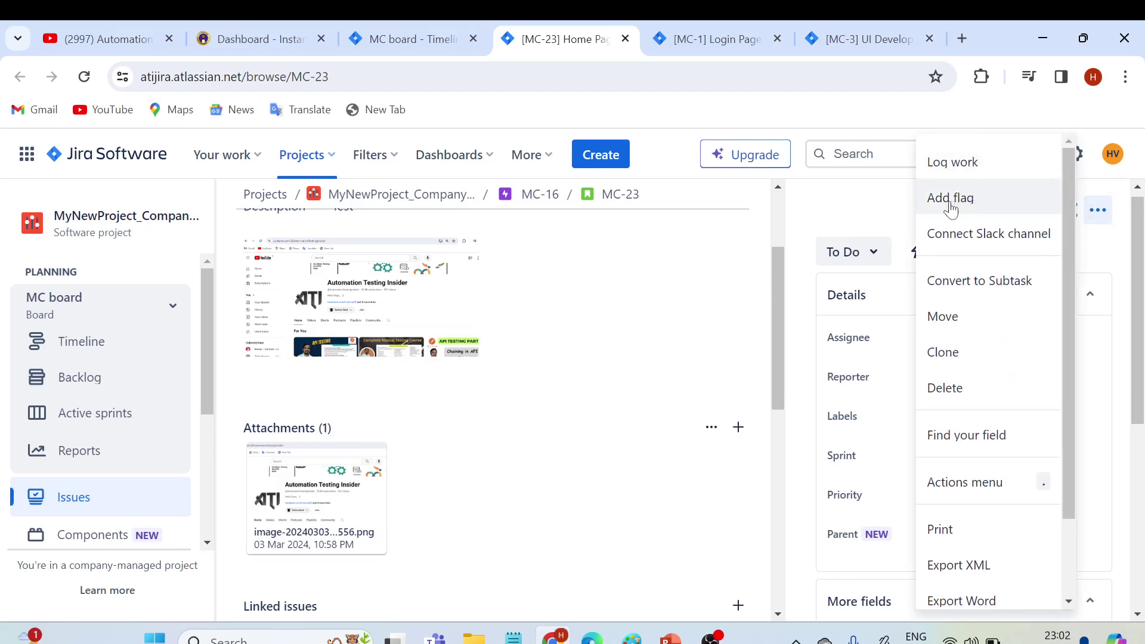
click(950, 200)
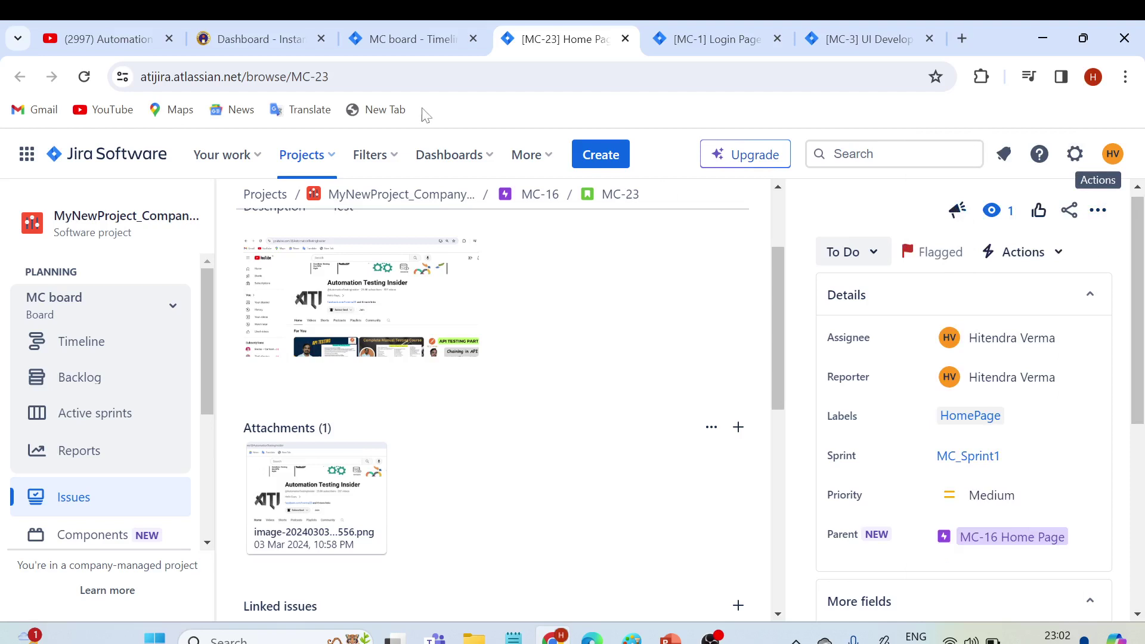
- Return to the MC board timeline and reload the page
click(405, 39)
key(ctrl+l)
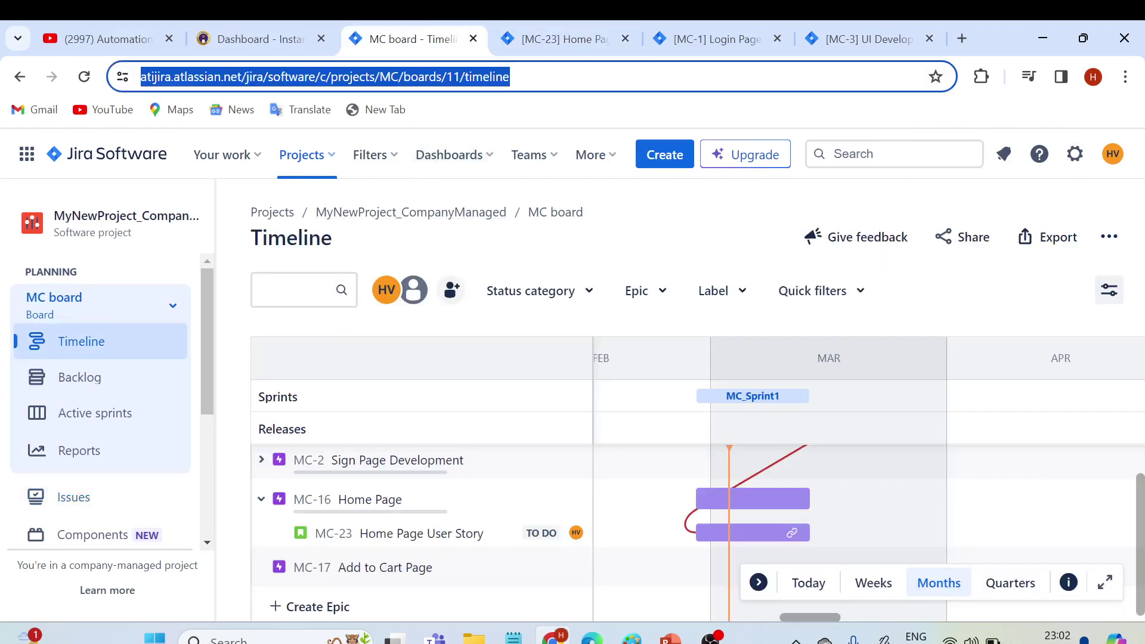
key(Return)
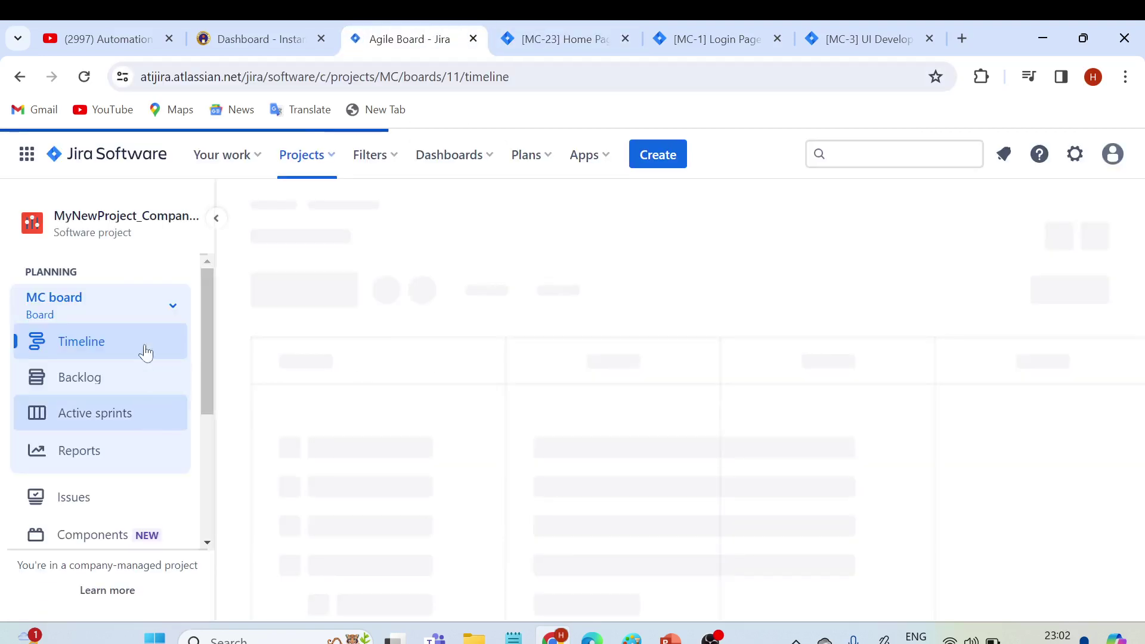
- Check how the flagged MC-23 story appears in the backlog's MC_Sprint1 list and return to the story
click(79, 383)
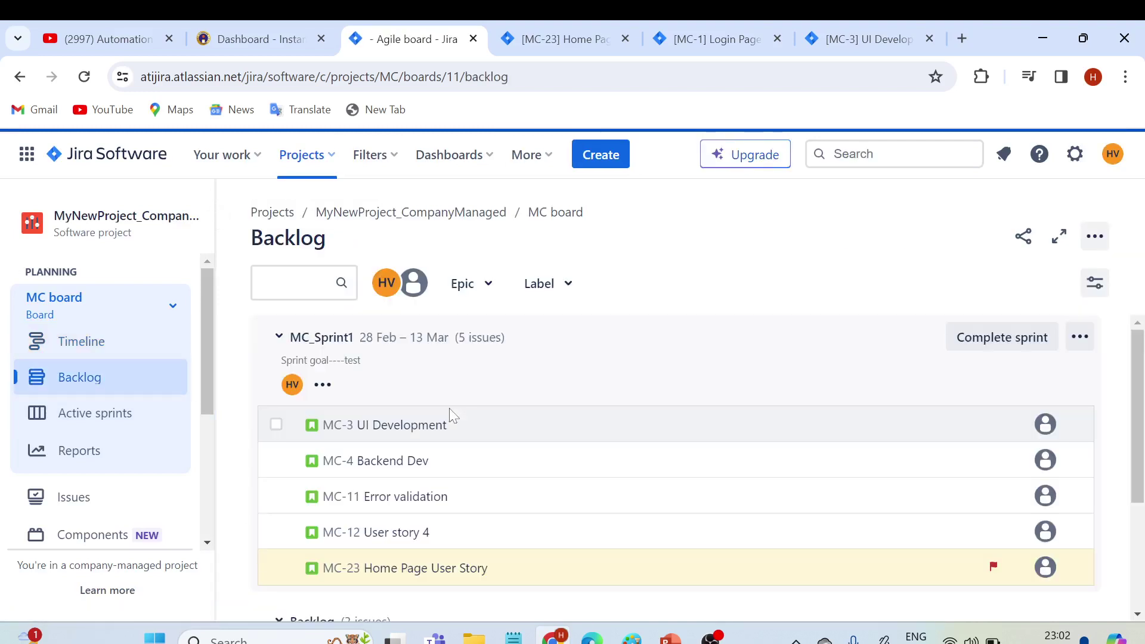
scroll(503, 401, down, 2)
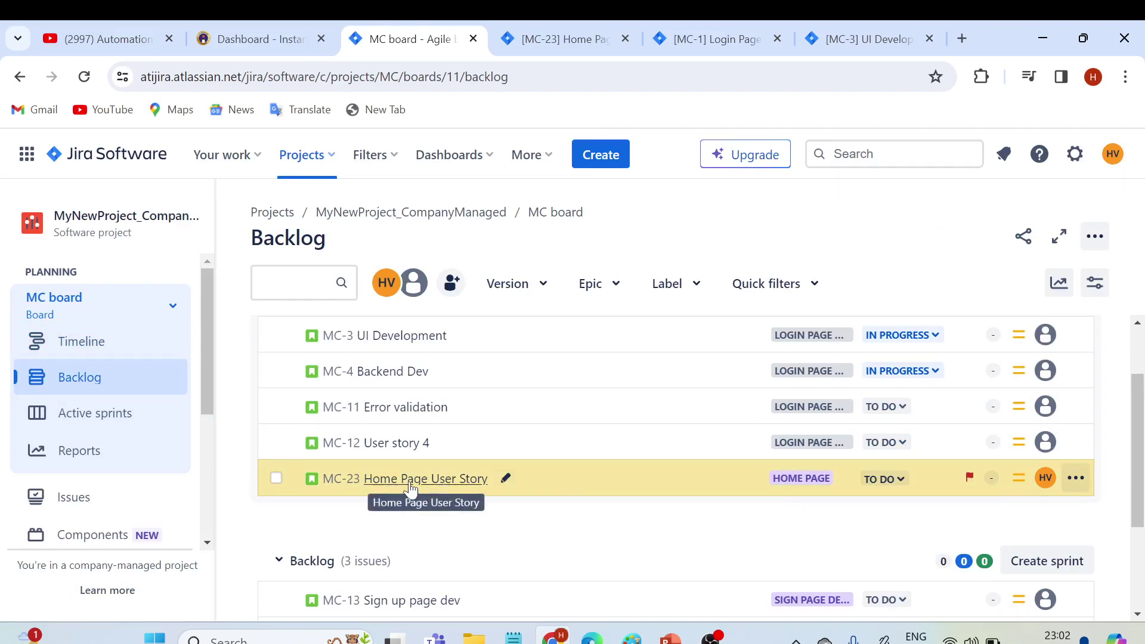
click(725, 37)
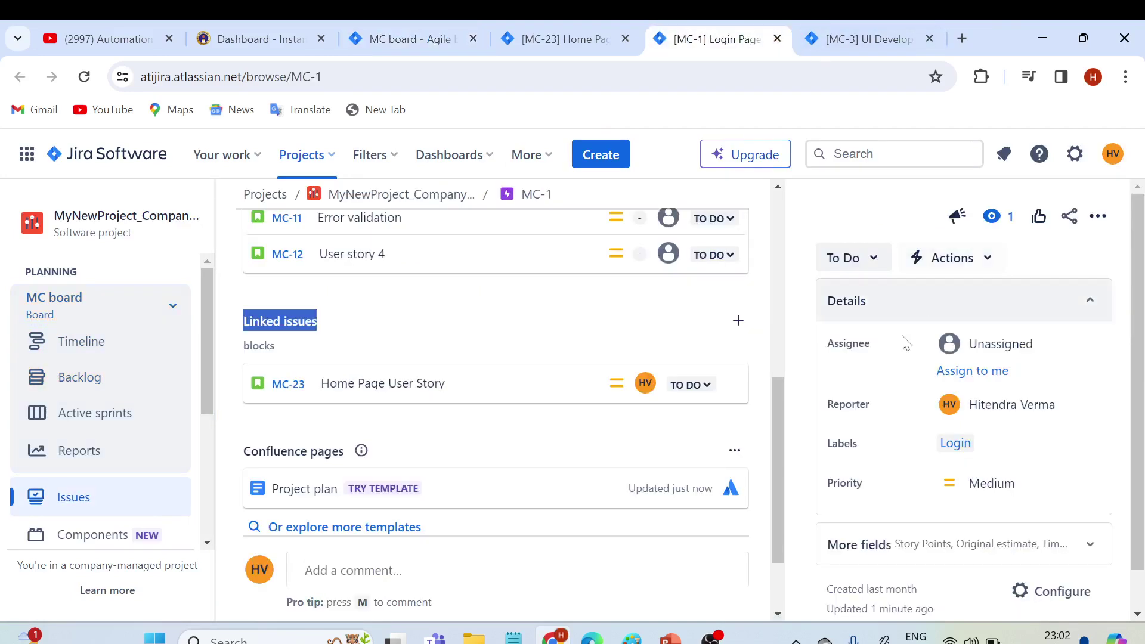
click(564, 40)
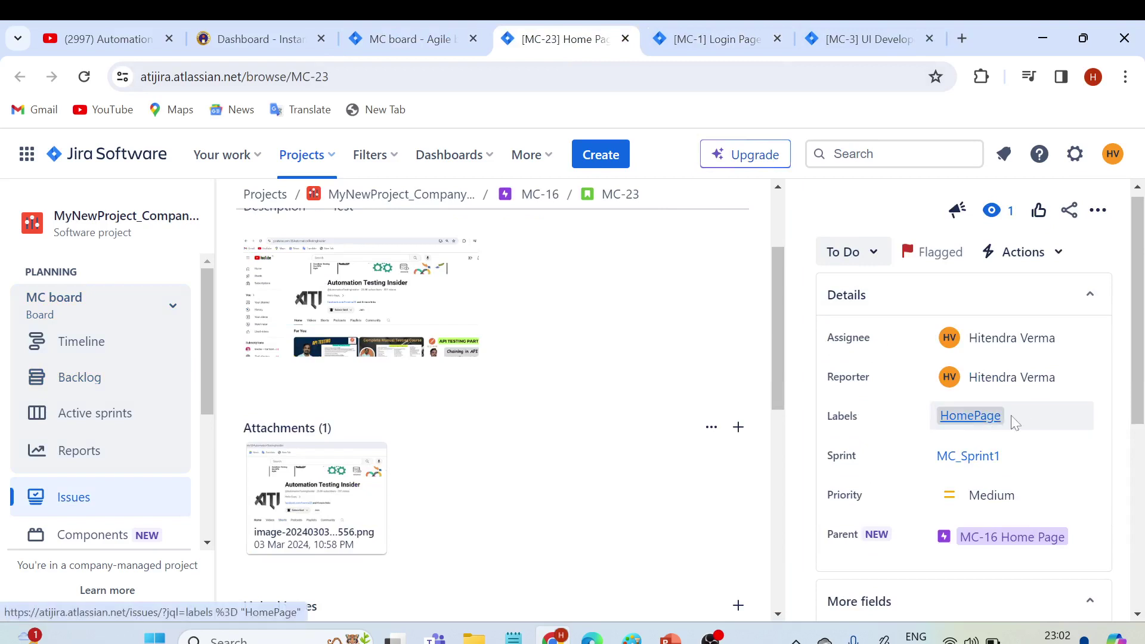
- Open the Move form for MC-23, look through its new issue type options and go back without moving the story
click(1097, 212)
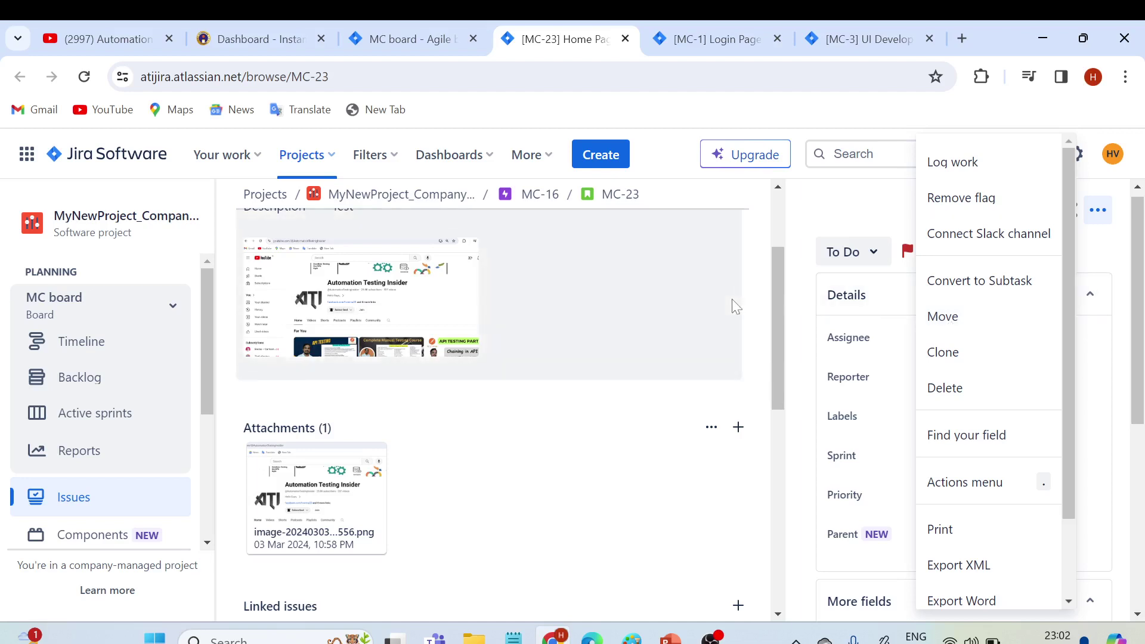
scroll(779, 221, up, 2)
scroll(781, 213, up, 1)
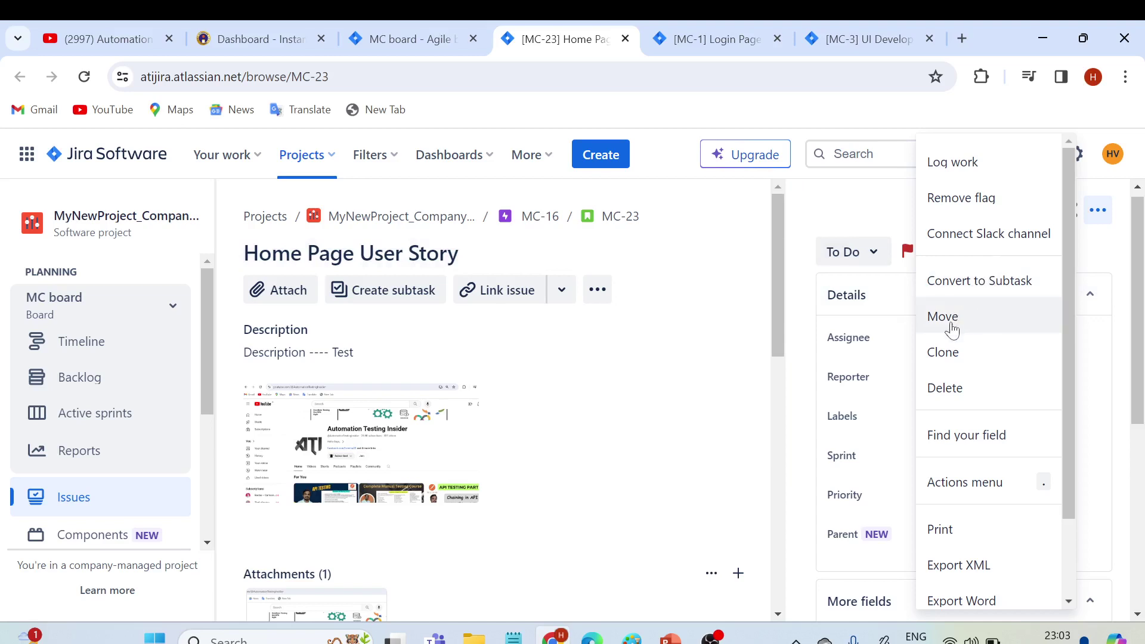
click(950, 329)
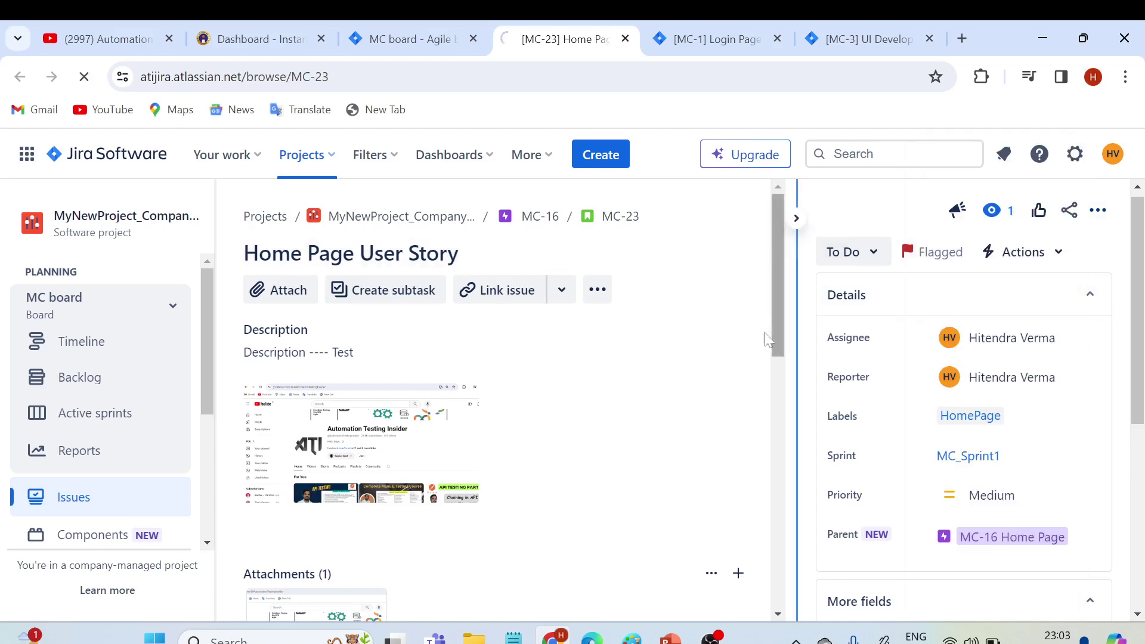
scroll(649, 396, down, 3)
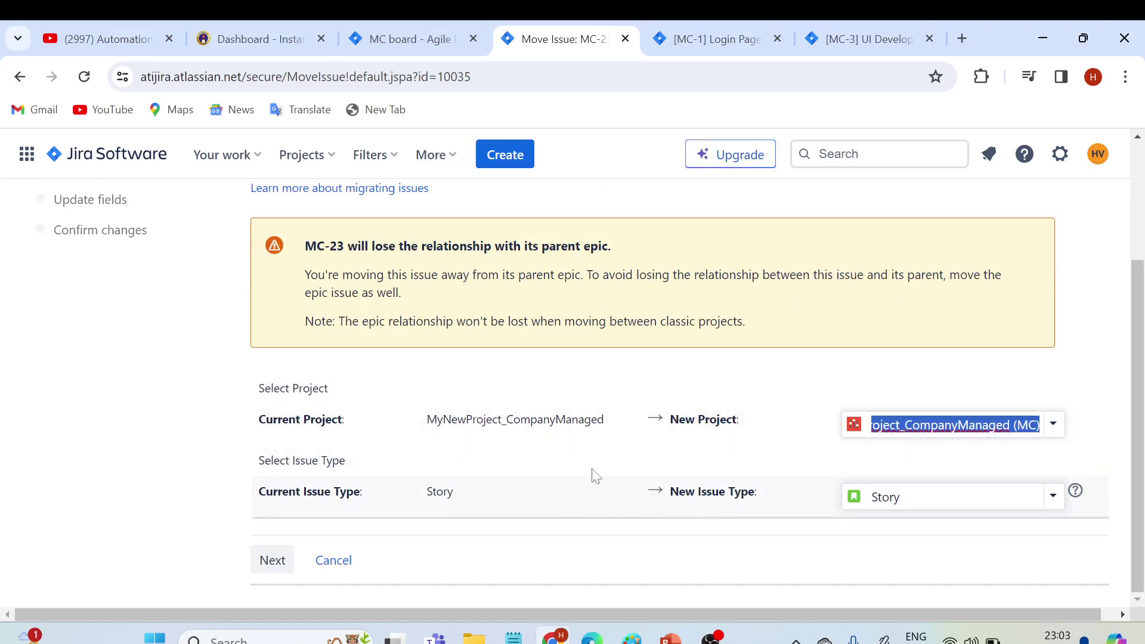
click(1053, 500)
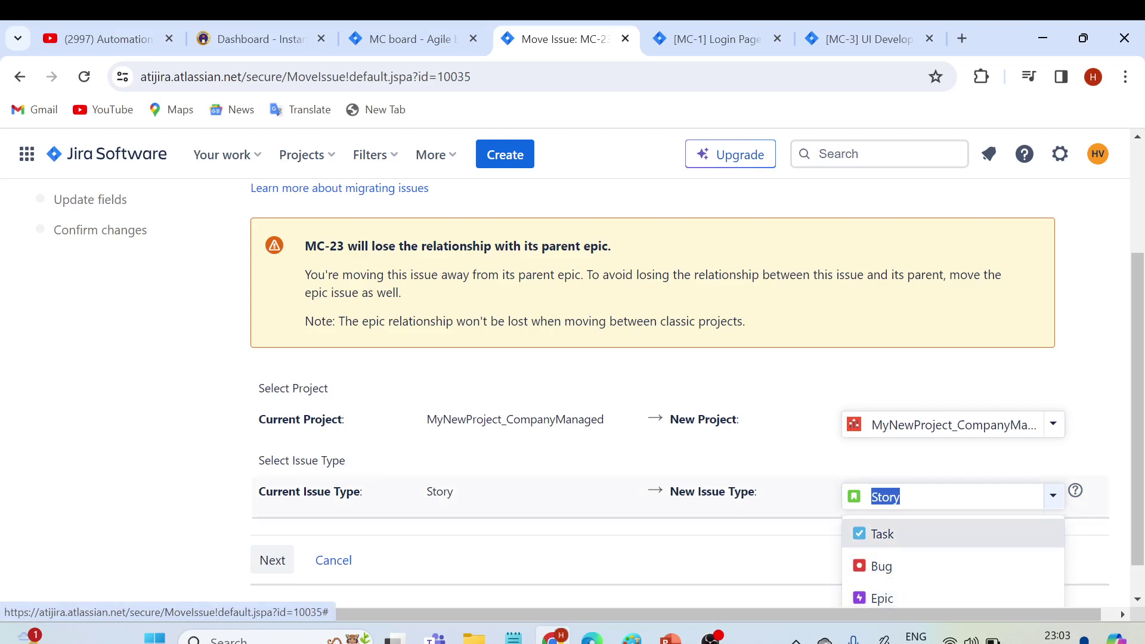
click(882, 459)
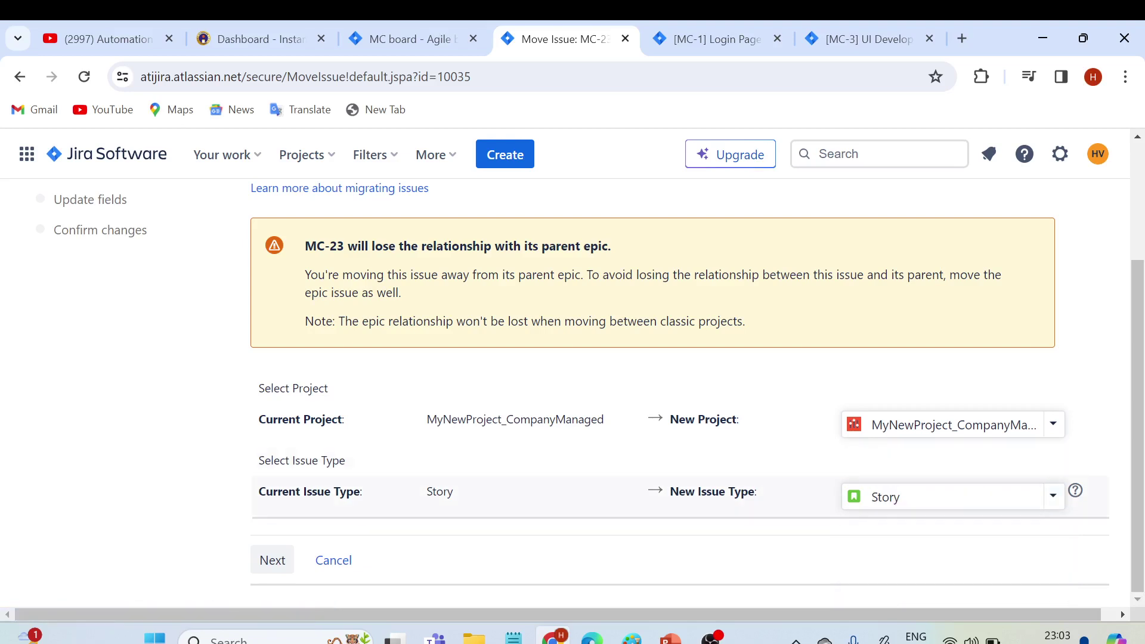
click(20, 76)
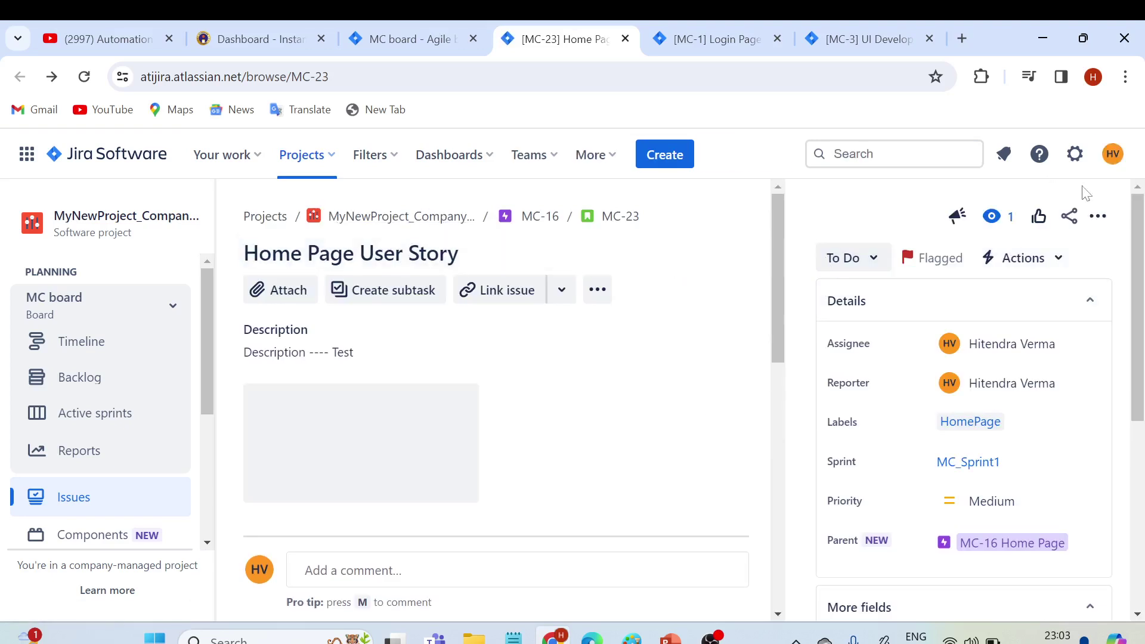
- Start cloning MC-23 with its attachments, links and sprint value included
click(1098, 216)
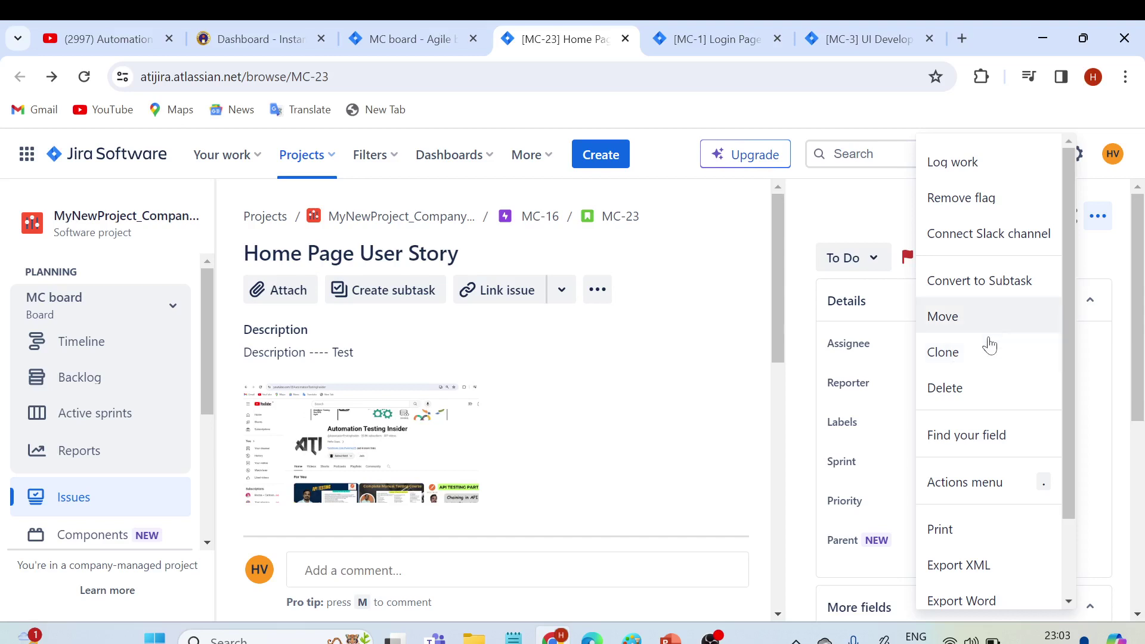
click(662, 372)
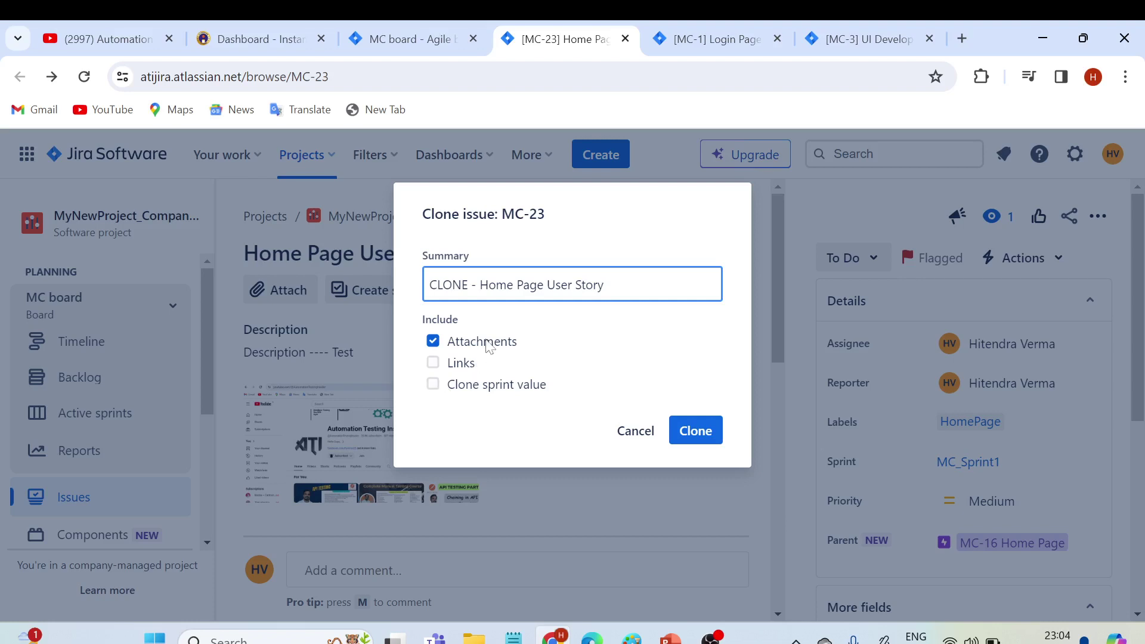
click(432, 384)
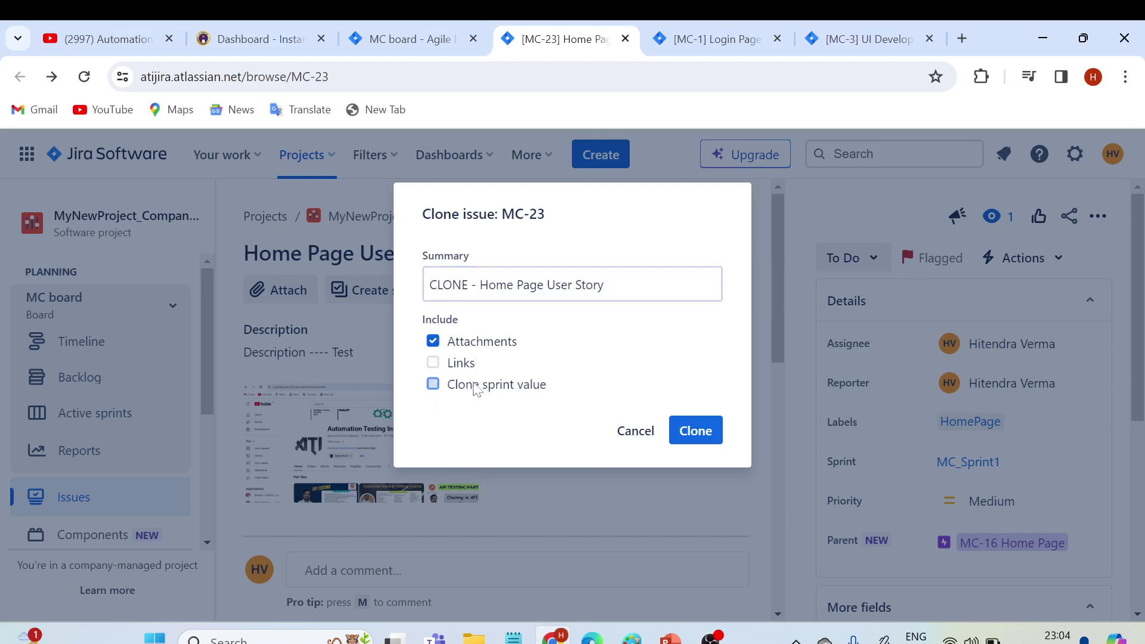
click(433, 363)
- Set the clone's summary to "Home Page User Story_Cloned" and create the clone
drag(480, 284, 413, 283)
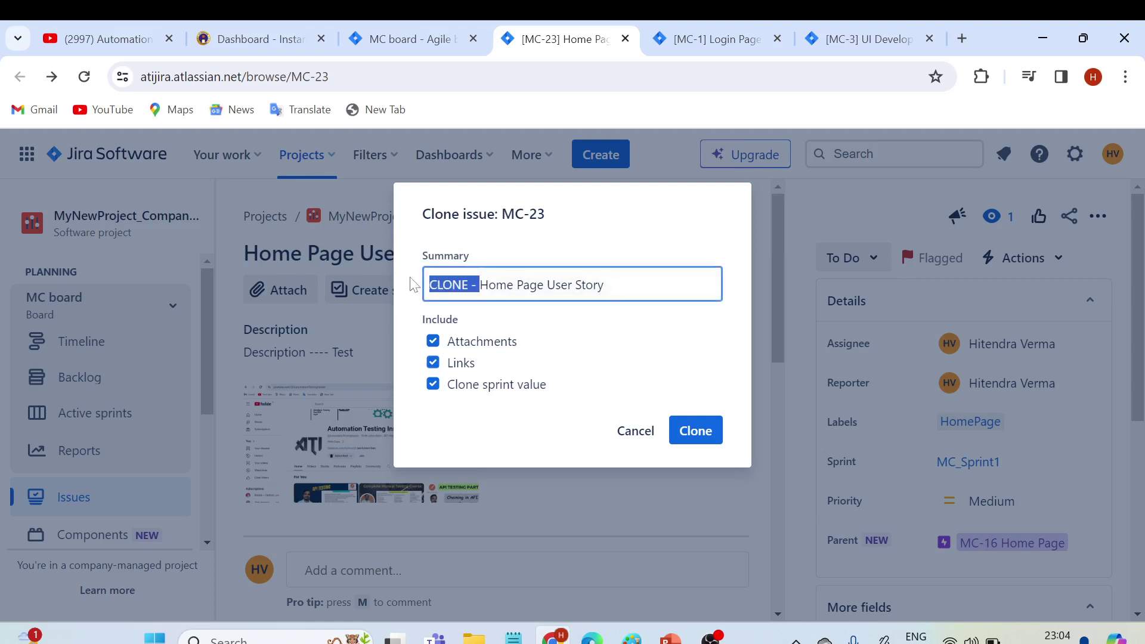
key(BackSpace)
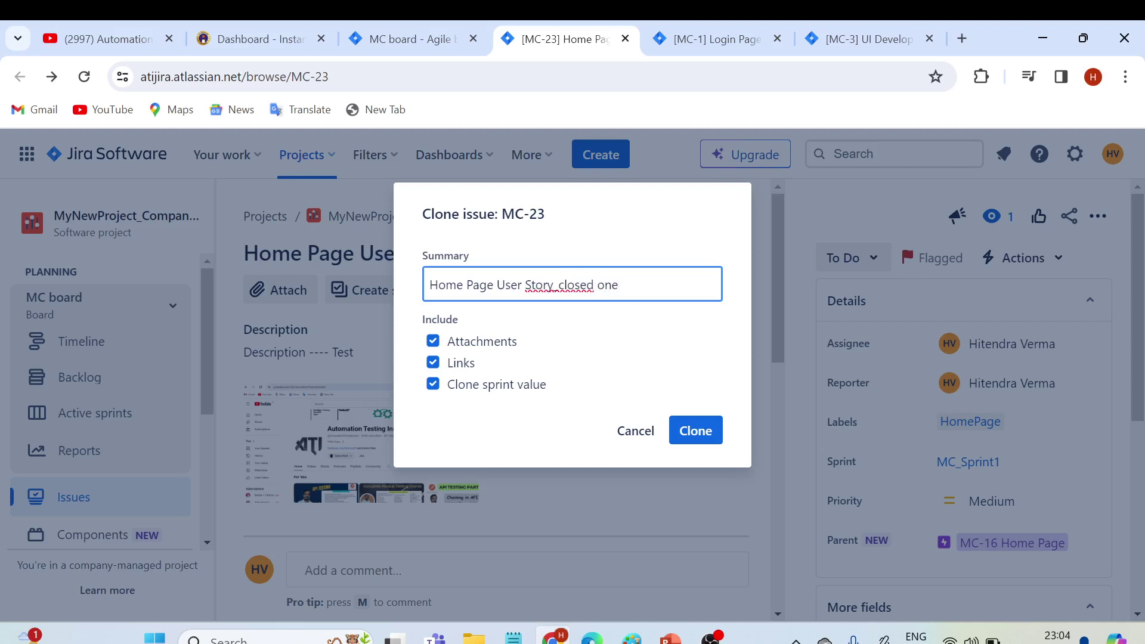
double_click(560, 284)
drag(619, 285, 563, 284)
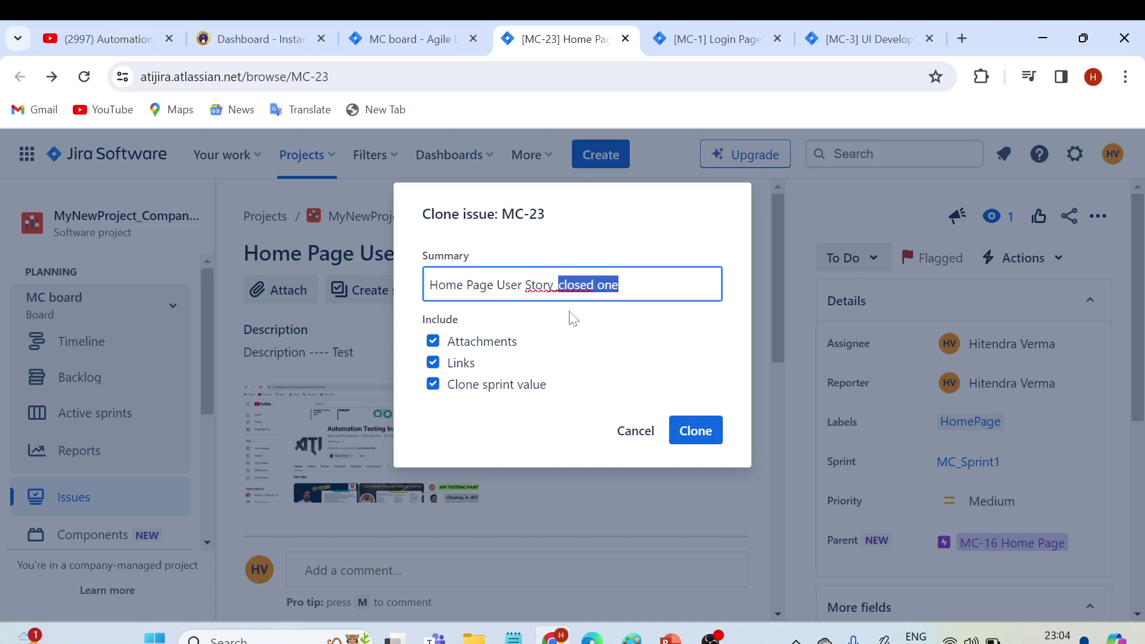
text(Clos)
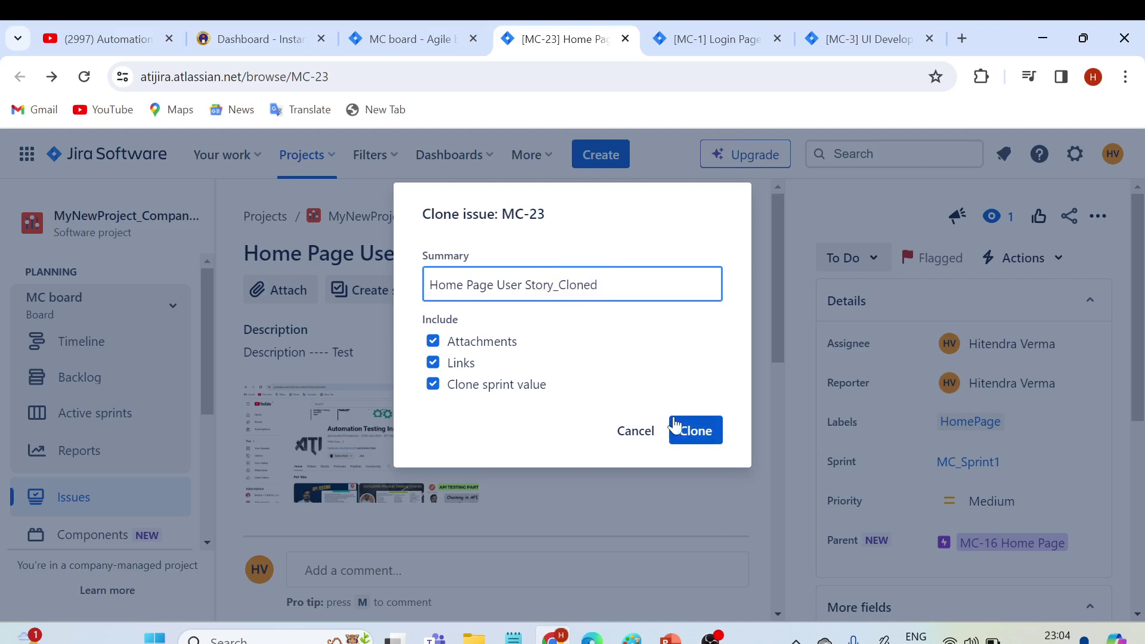
click(699, 430)
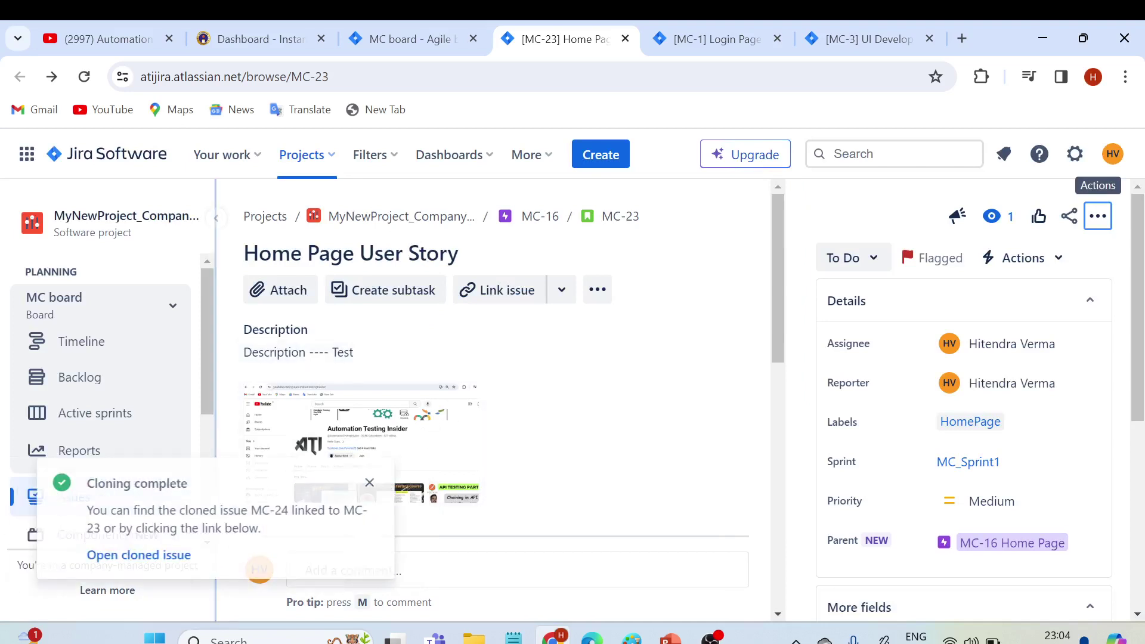
- Open the cloned issue MC-24 in a new tab and examine its summary, description and linked issues
right_click(163, 554)
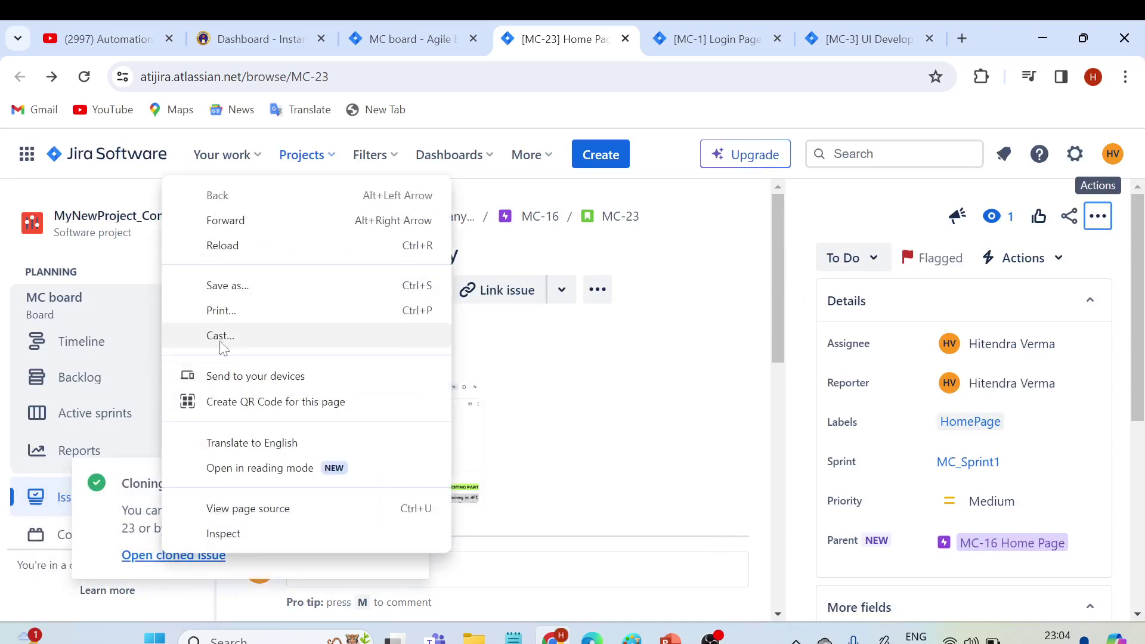
click(148, 557)
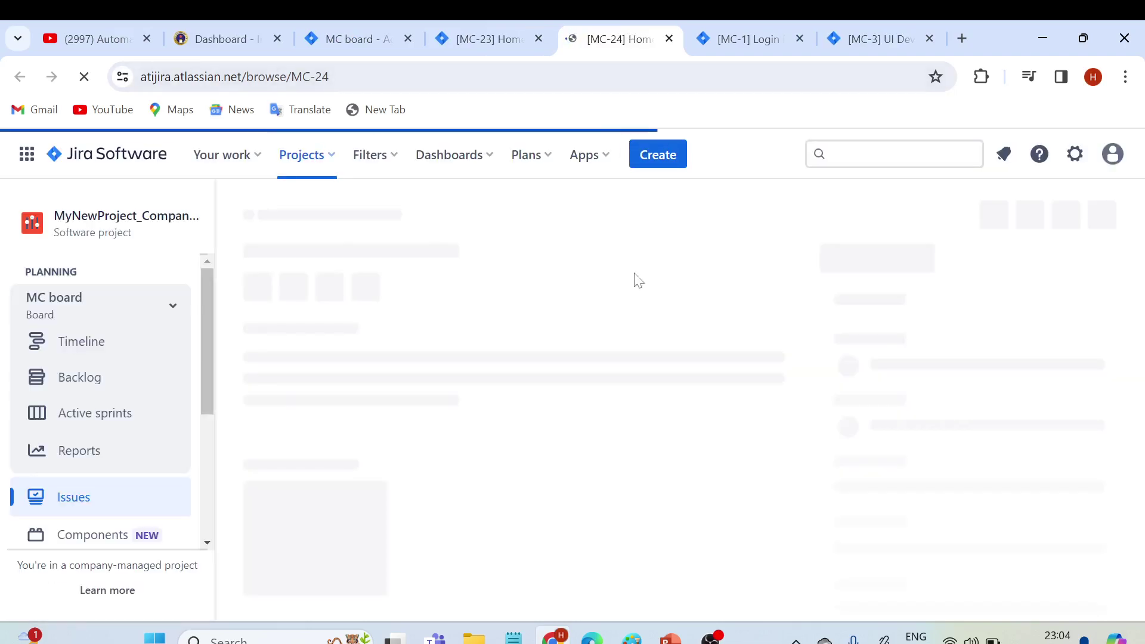
drag(258, 253, 522, 253)
scroll(554, 349, down, 1)
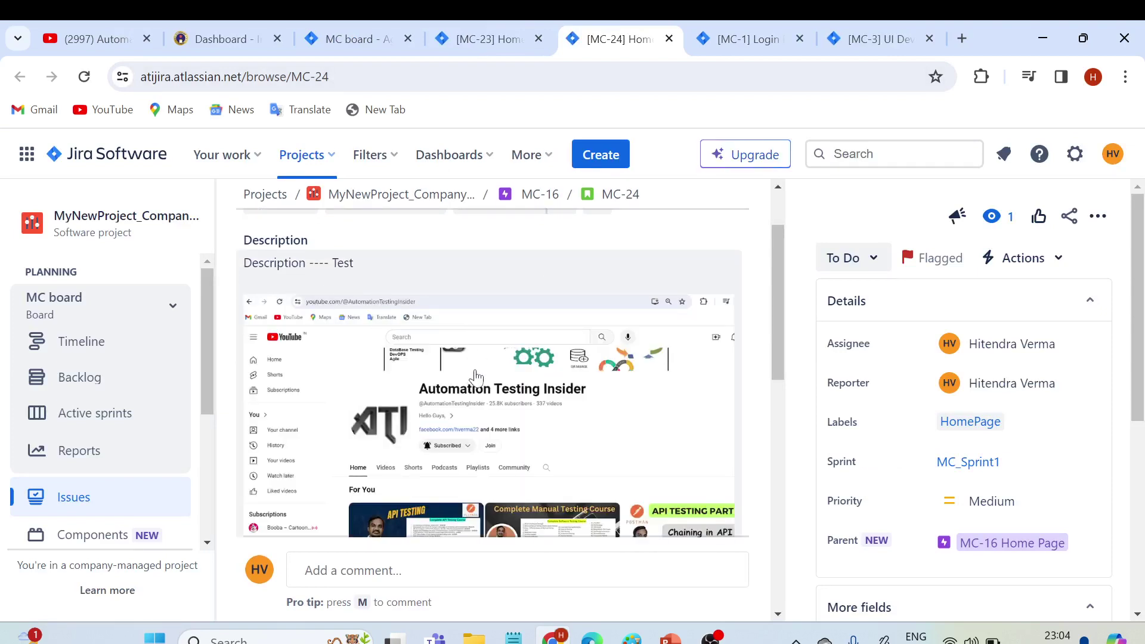
scroll(476, 376, down, 6)
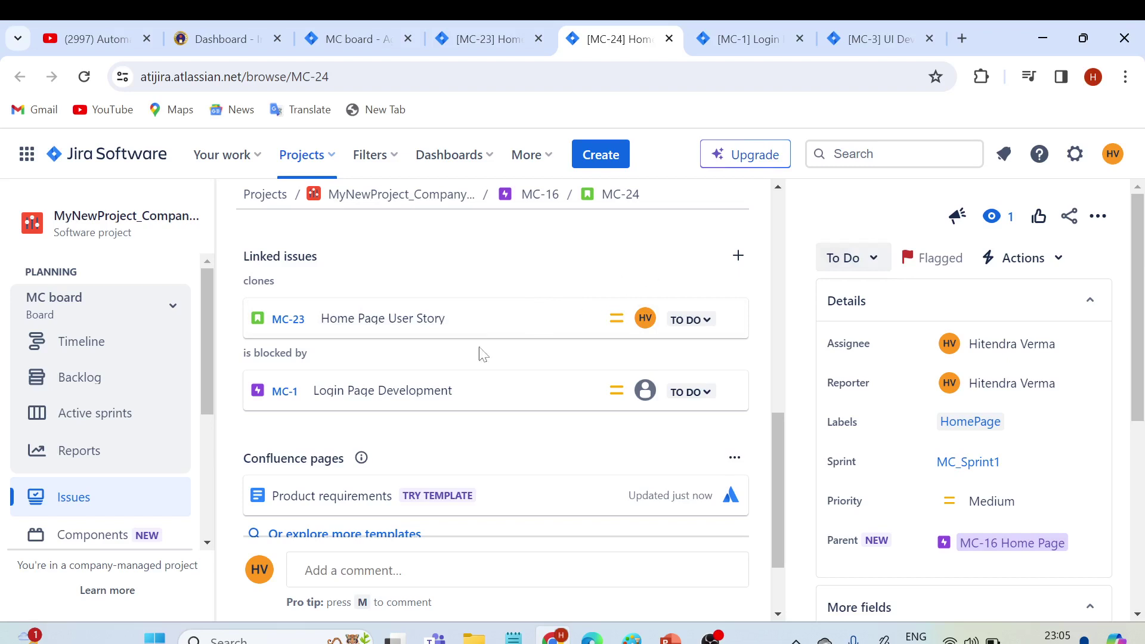
scroll(483, 354, down, 2)
scroll(383, 269, up, 2)
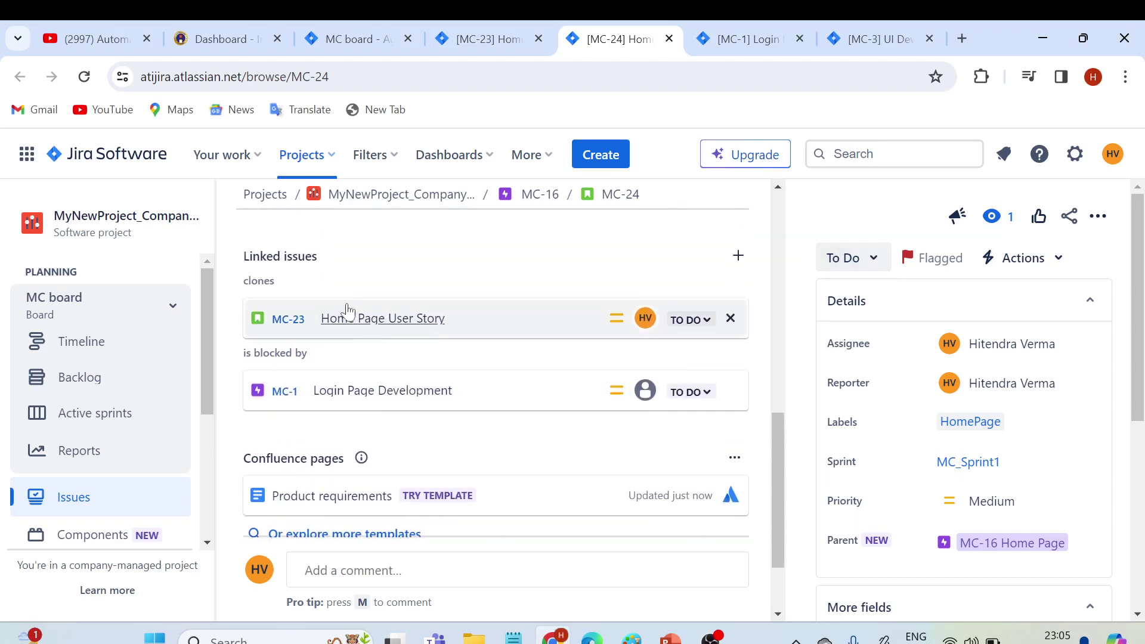
- Examine the activity section of MC-24, opening the comment editor and cancelling it without adding a comment
scroll(480, 297, down, 2)
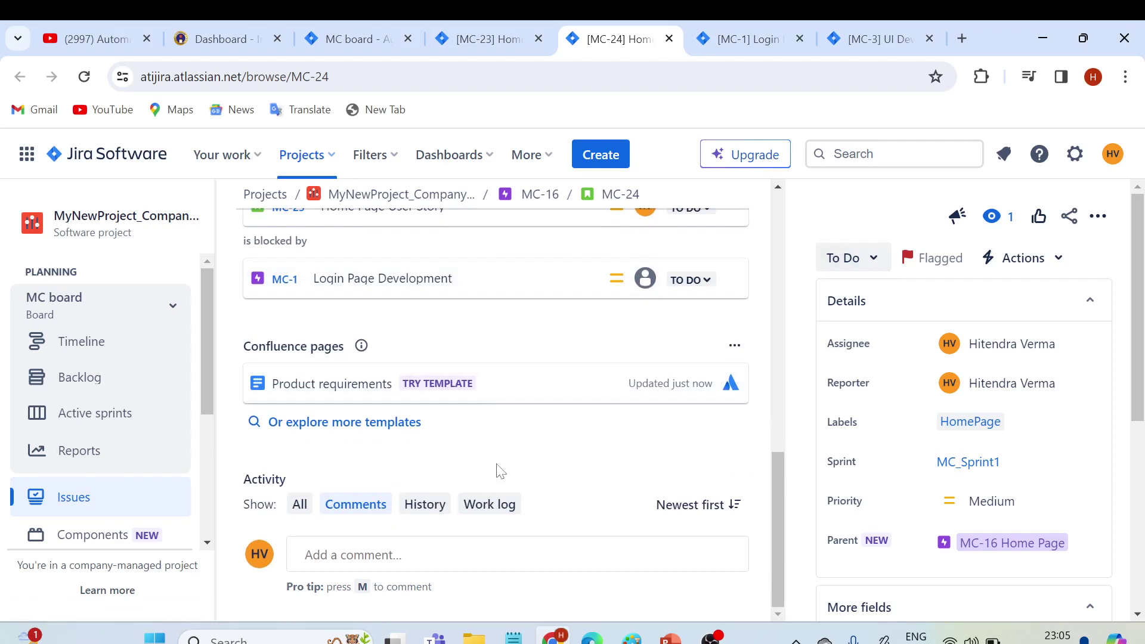
scroll(555, 440, up, 3)
scroll(557, 430, down, 3)
key(m)
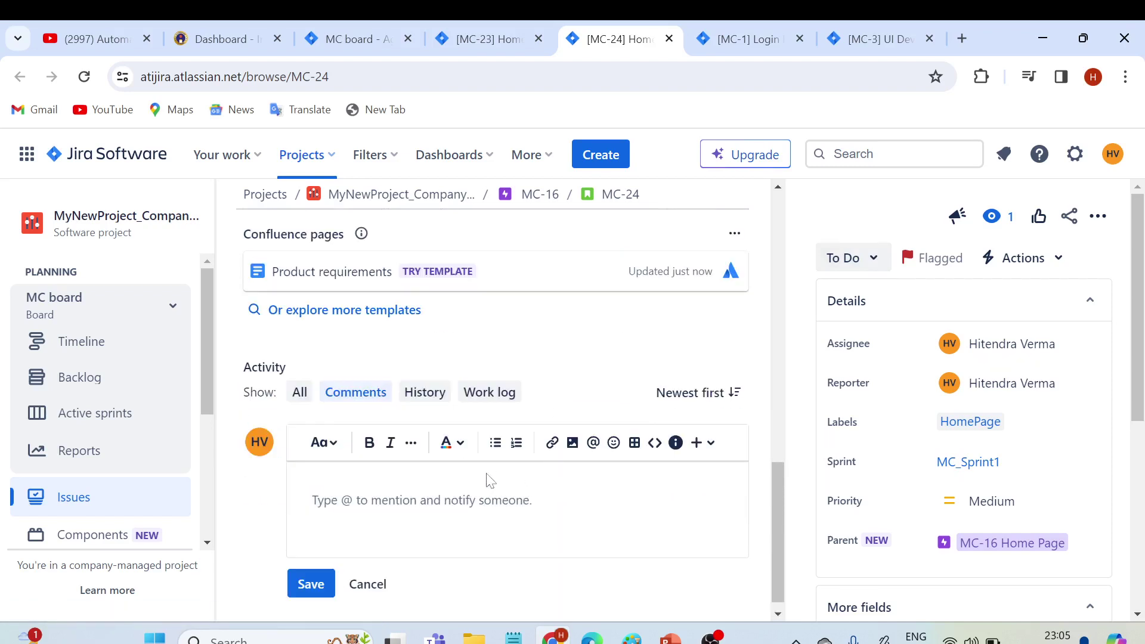
click(368, 584)
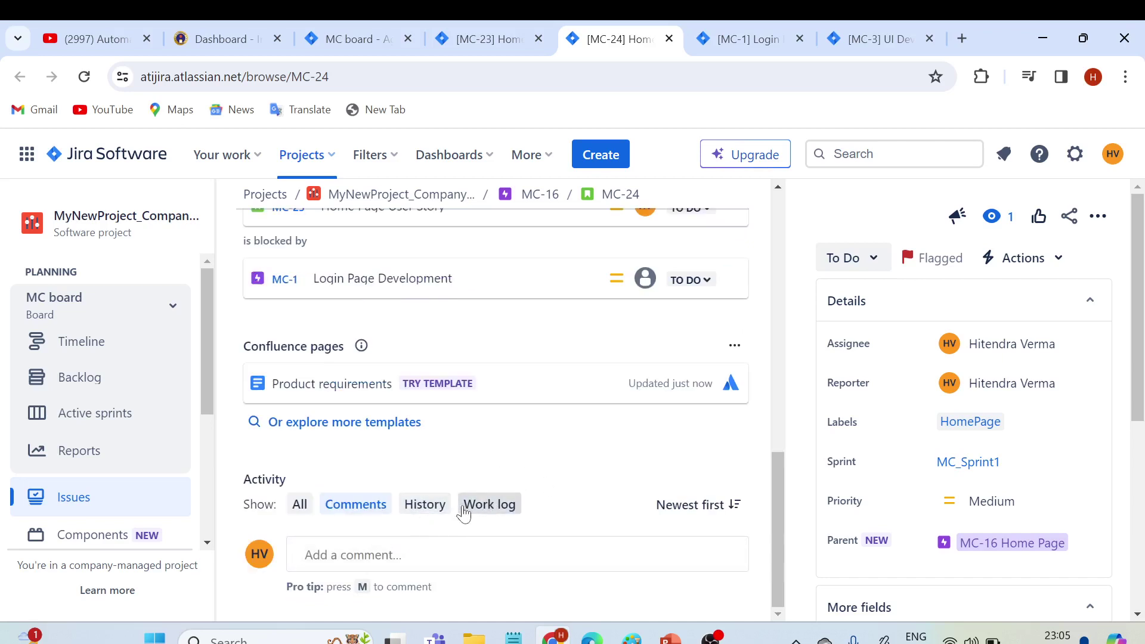
scroll(582, 467, up, 3)
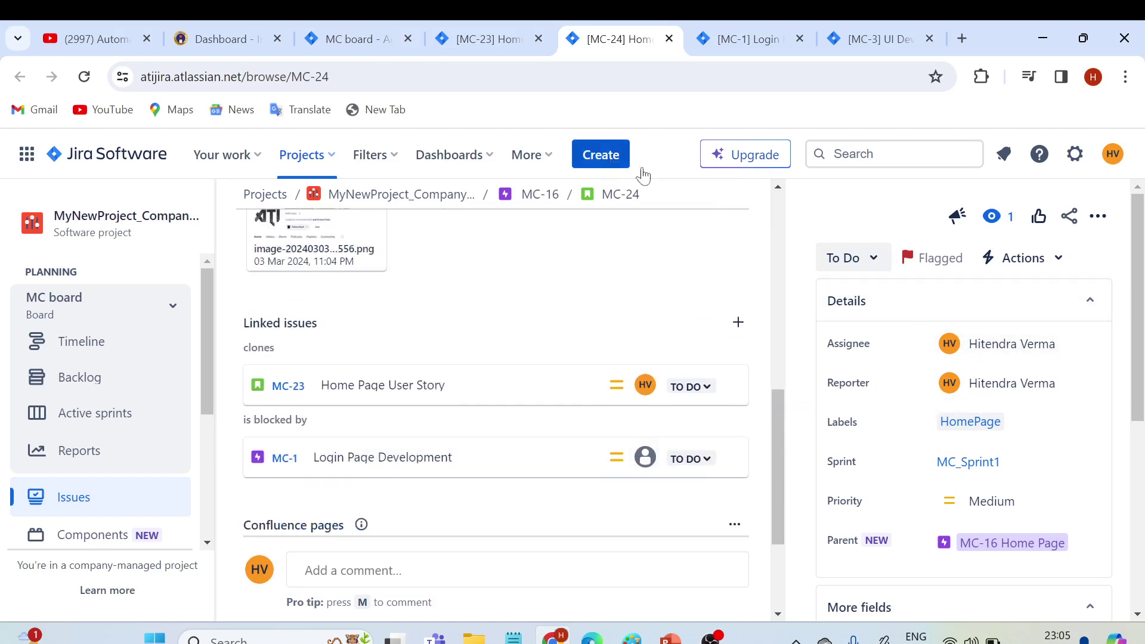
- Permanently delete the cloned issue MC-24
click(1098, 219)
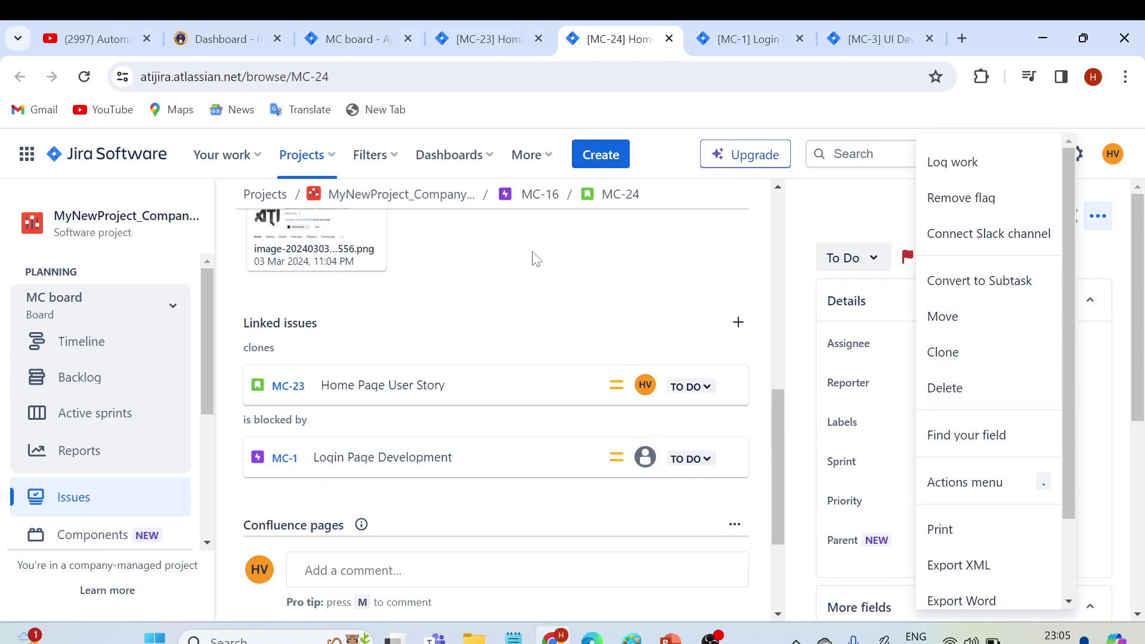
scroll(579, 267, up, 5)
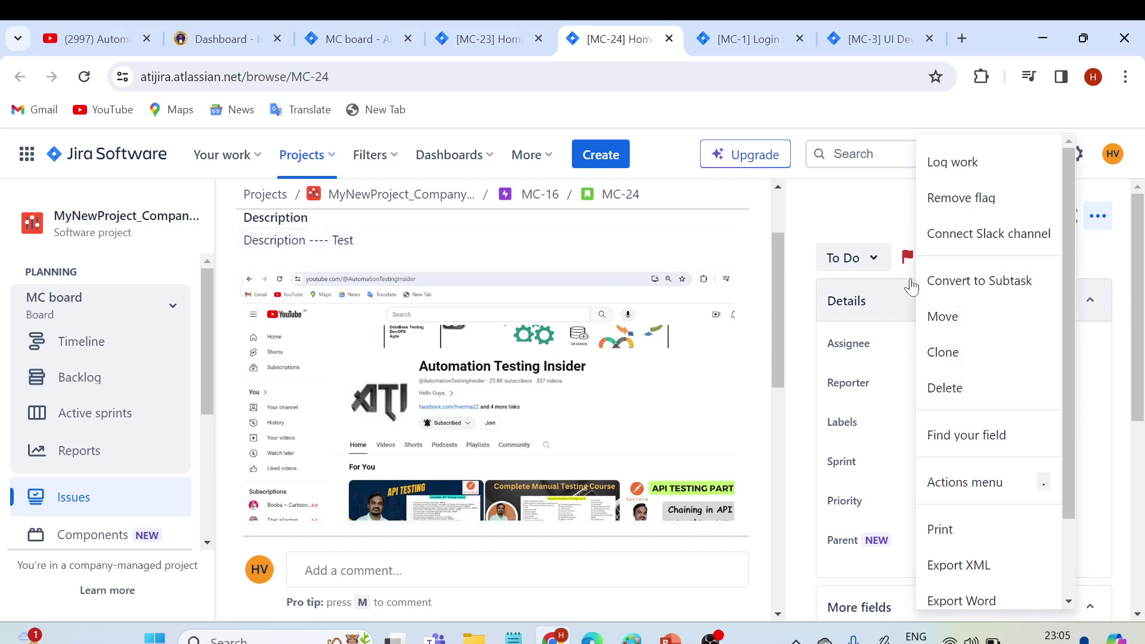
click(946, 389)
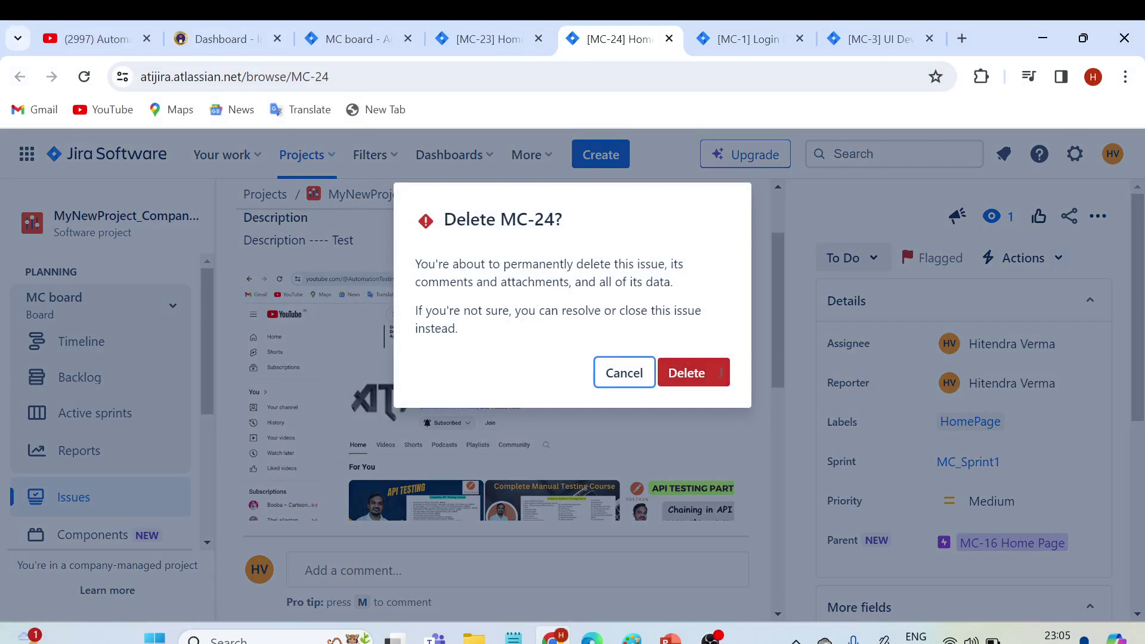
click(720, 372)
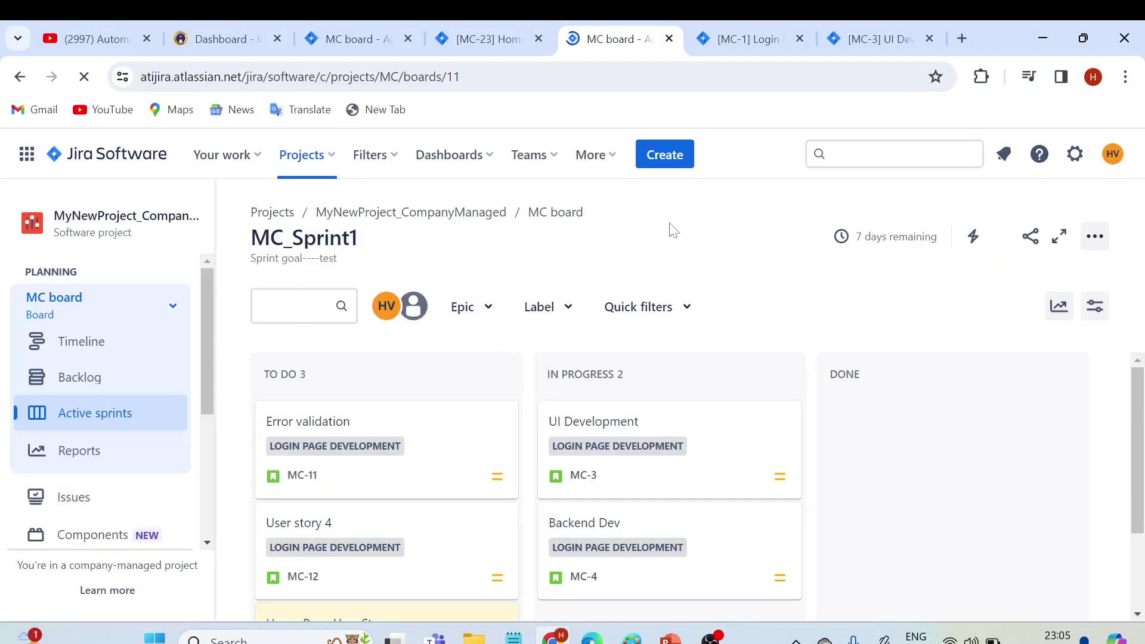
- Look up the Project field with Find your field on issue MC-23 and read its details
click(492, 39)
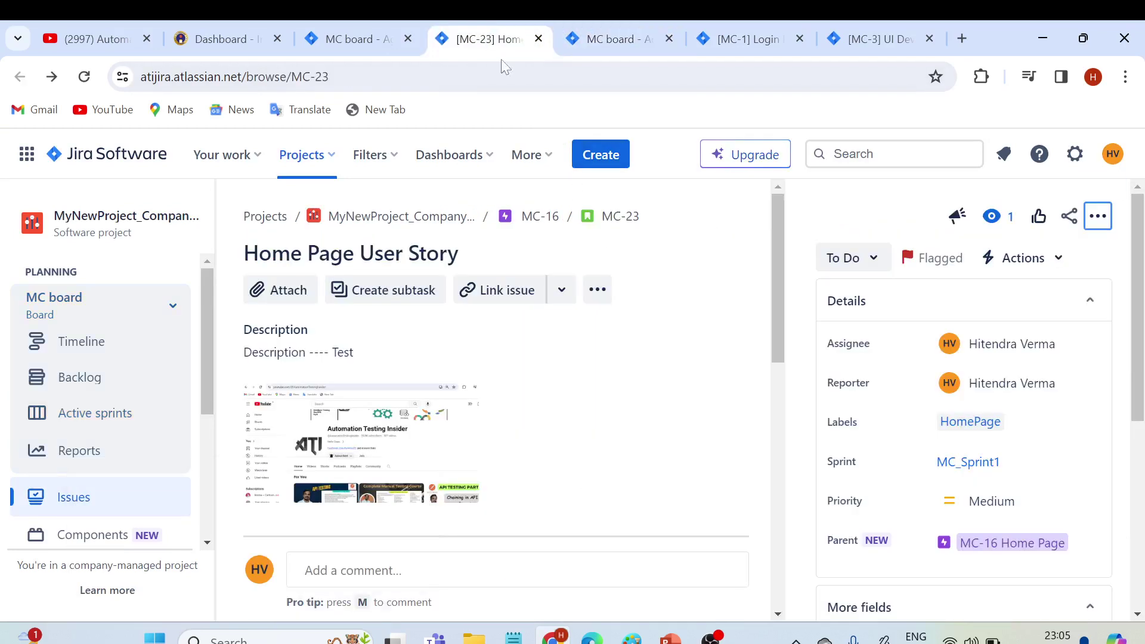
click(1098, 218)
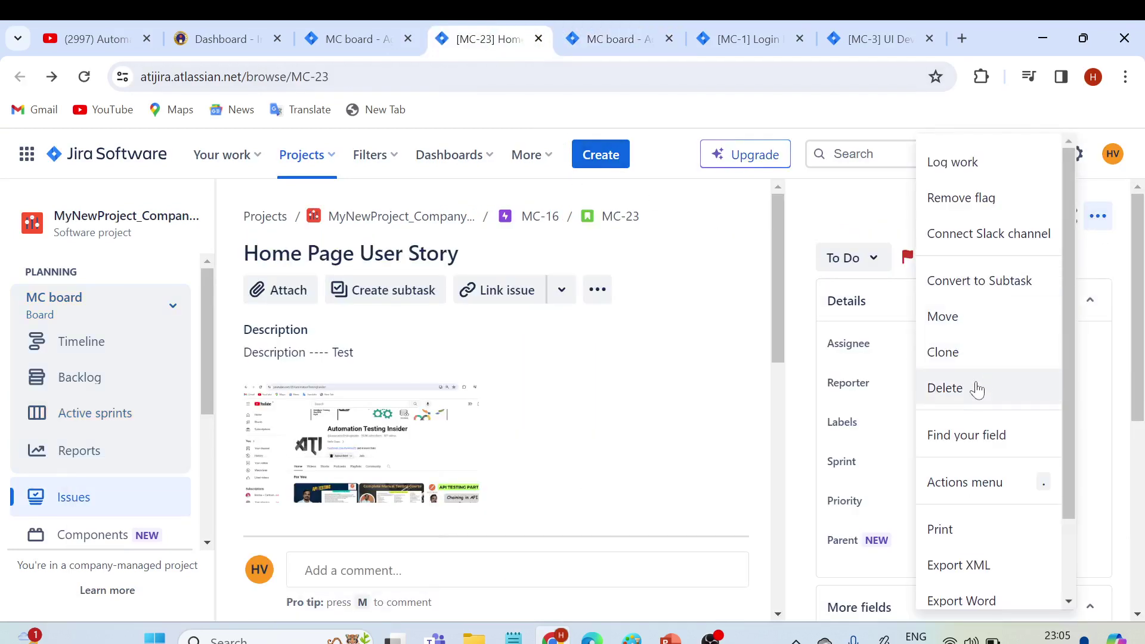
scroll(981, 384, down, 2)
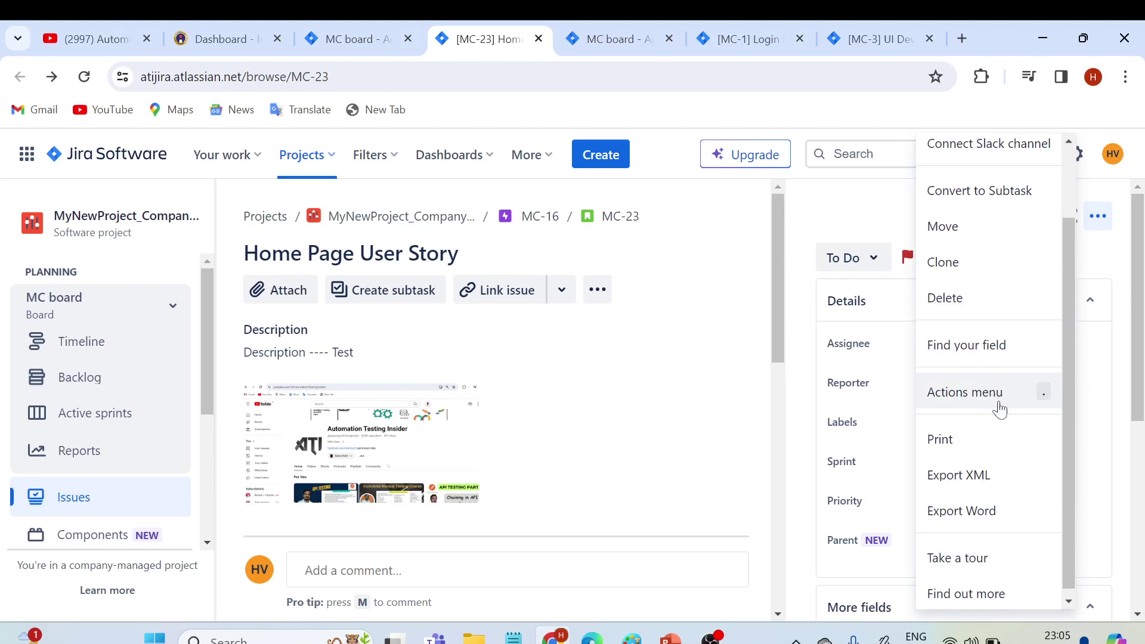
click(983, 352)
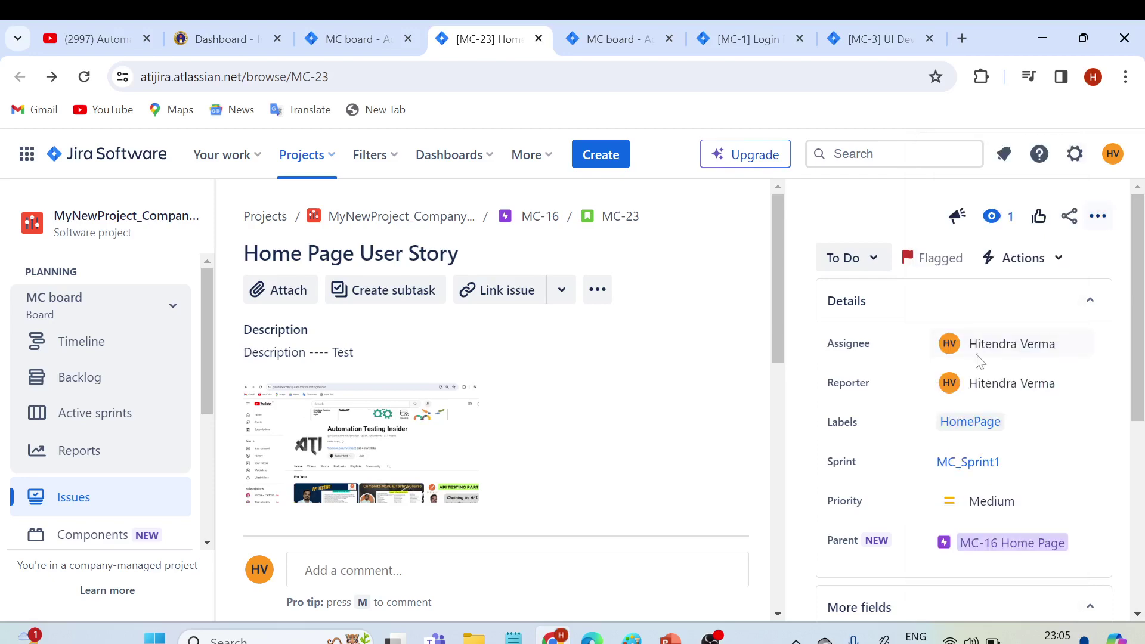
click(486, 289)
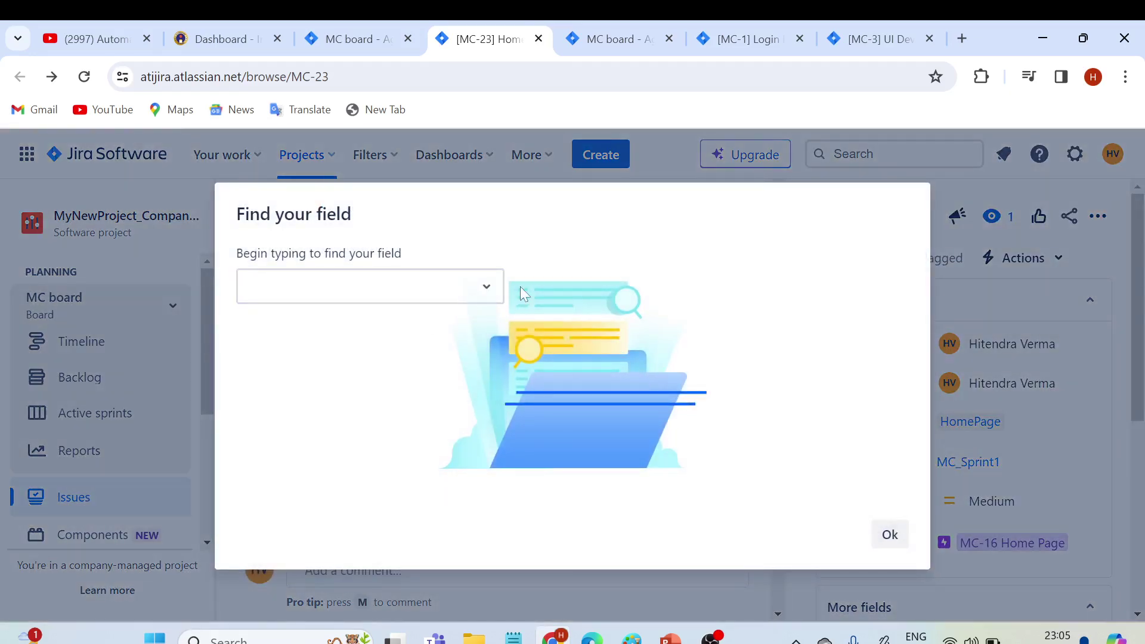
click(368, 301)
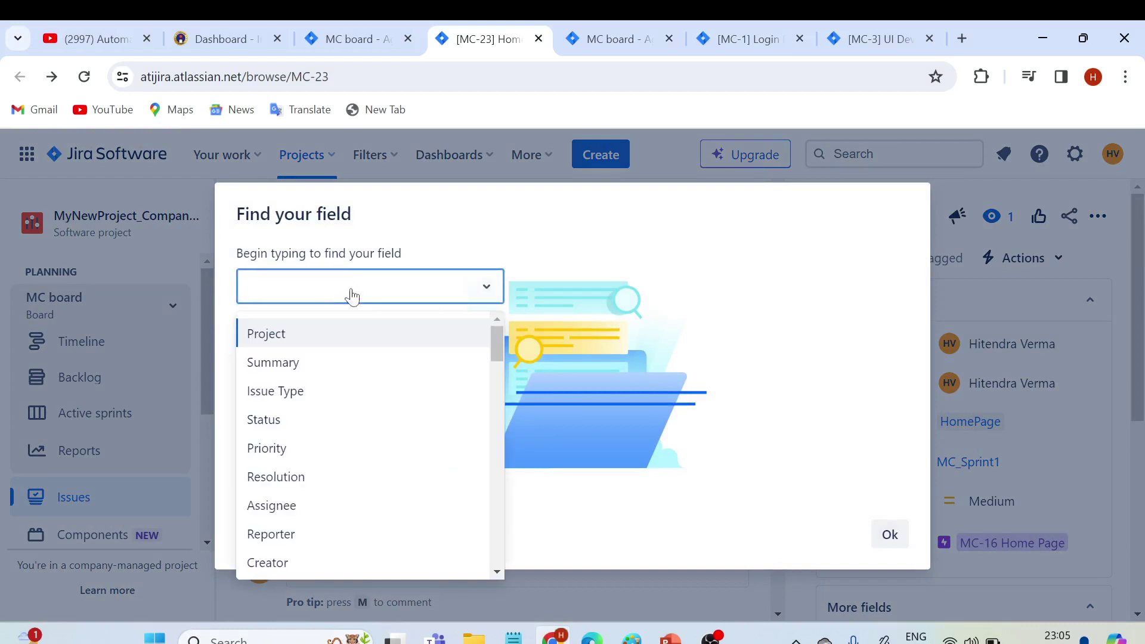
click(275, 333)
drag(302, 350, 490, 350)
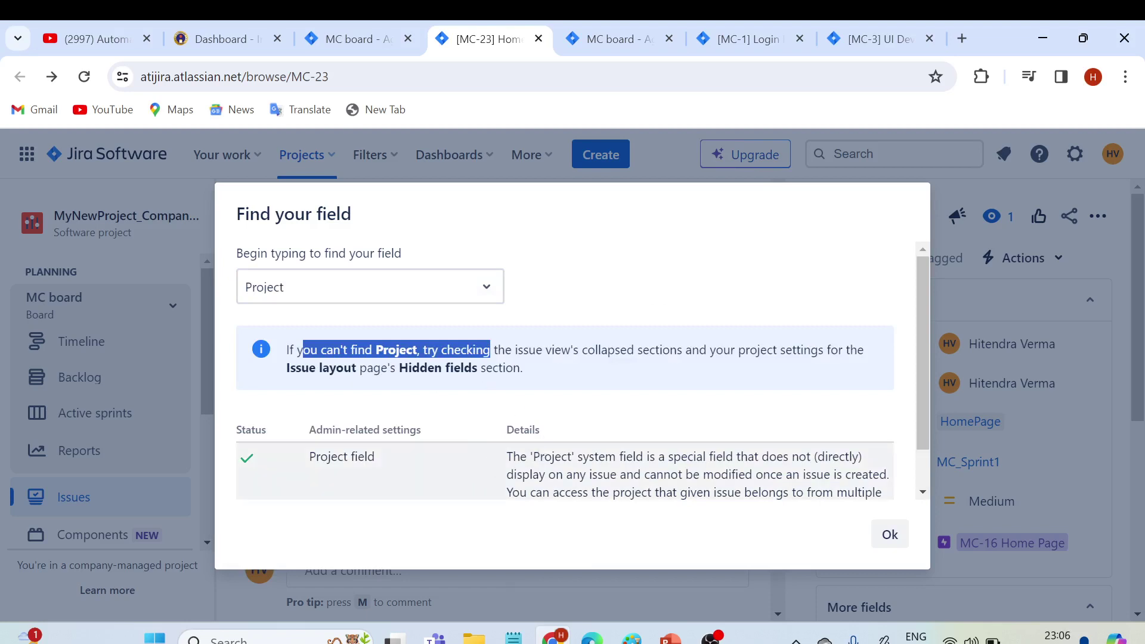
drag(513, 457, 721, 474)
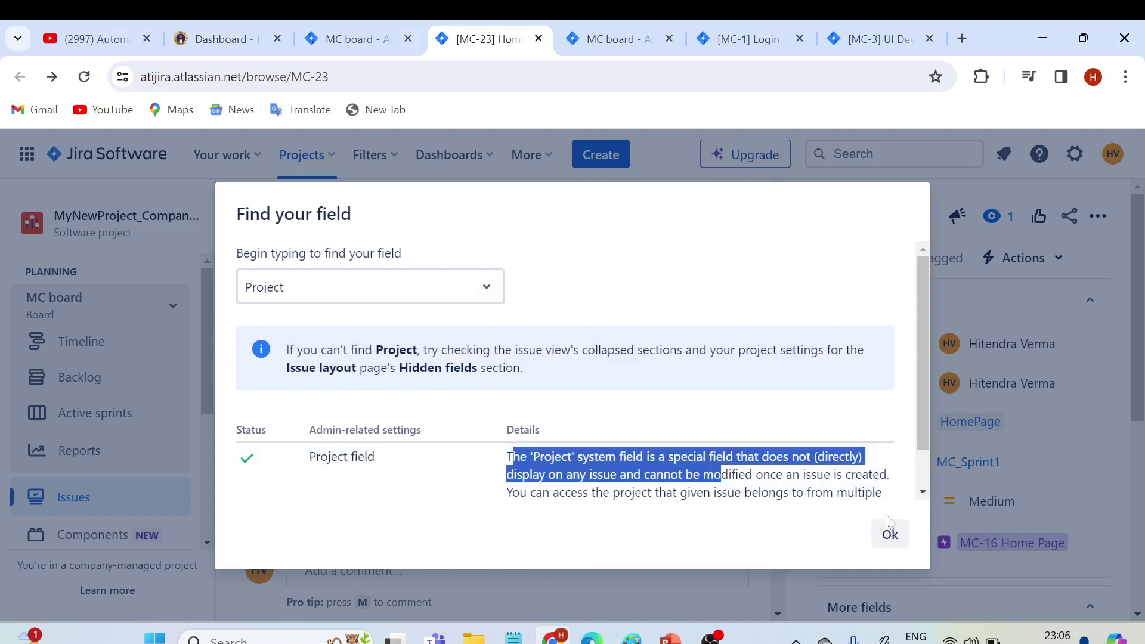
click(889, 534)
- Browse the searchable list of issue and admin actions for MC-23 and close it
click(1100, 221)
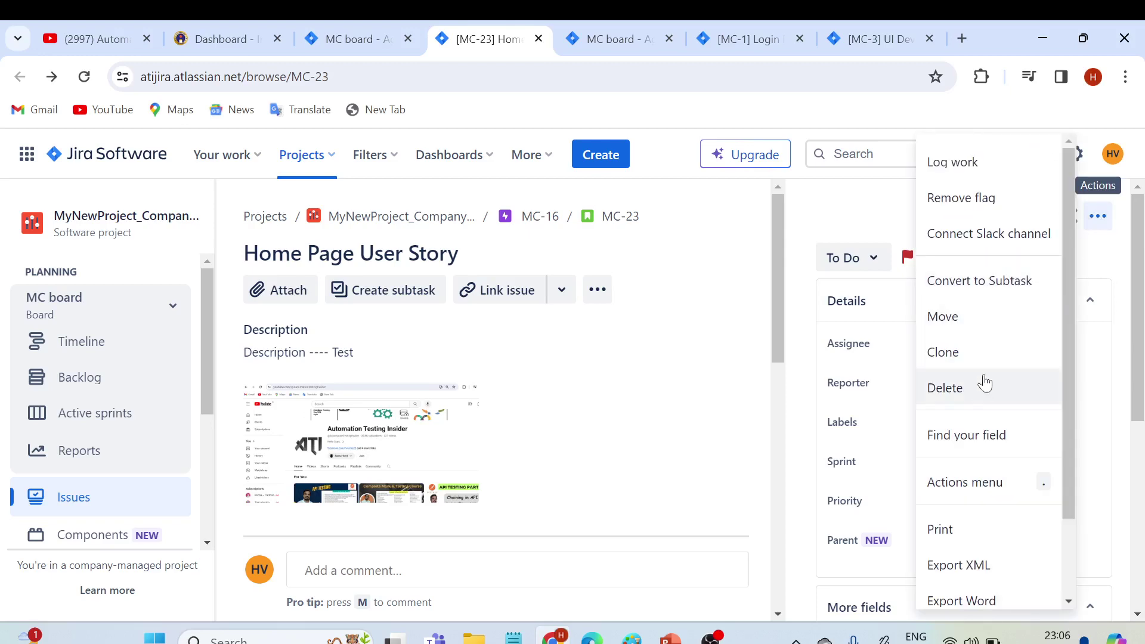
scroll(978, 436, down, 2)
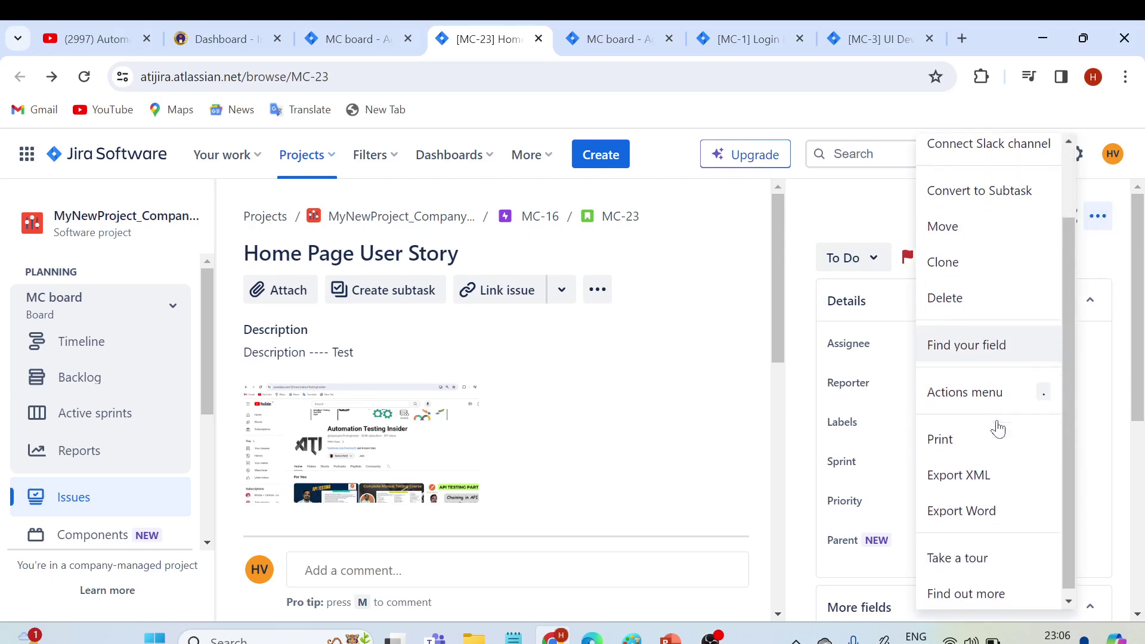
click(983, 391)
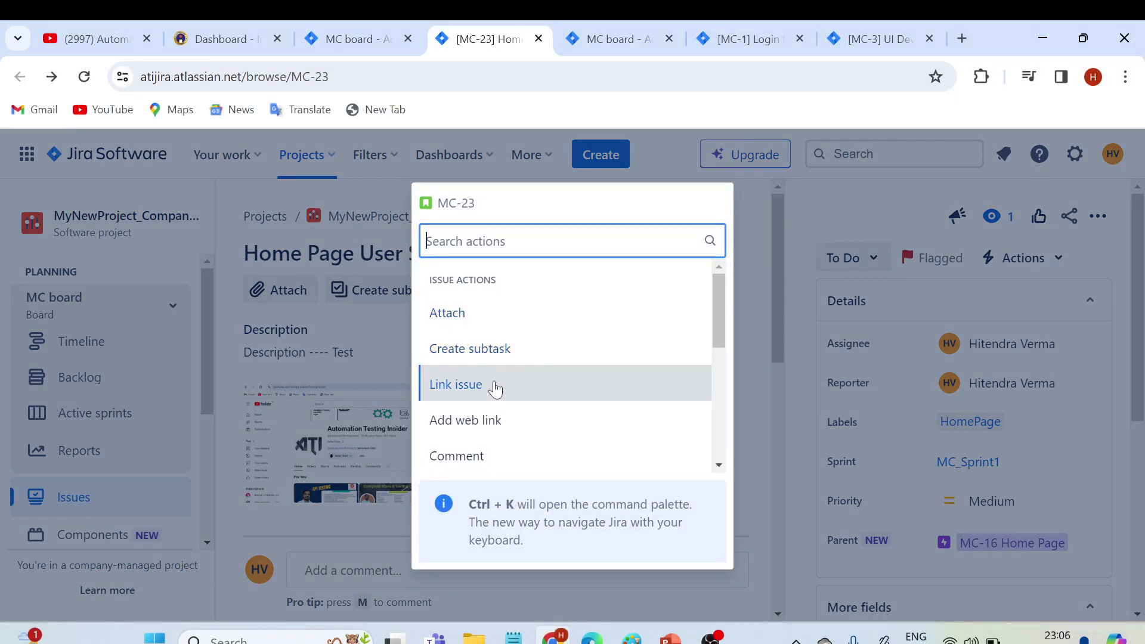
scroll(525, 376, down, 1)
scroll(555, 371, down, 5)
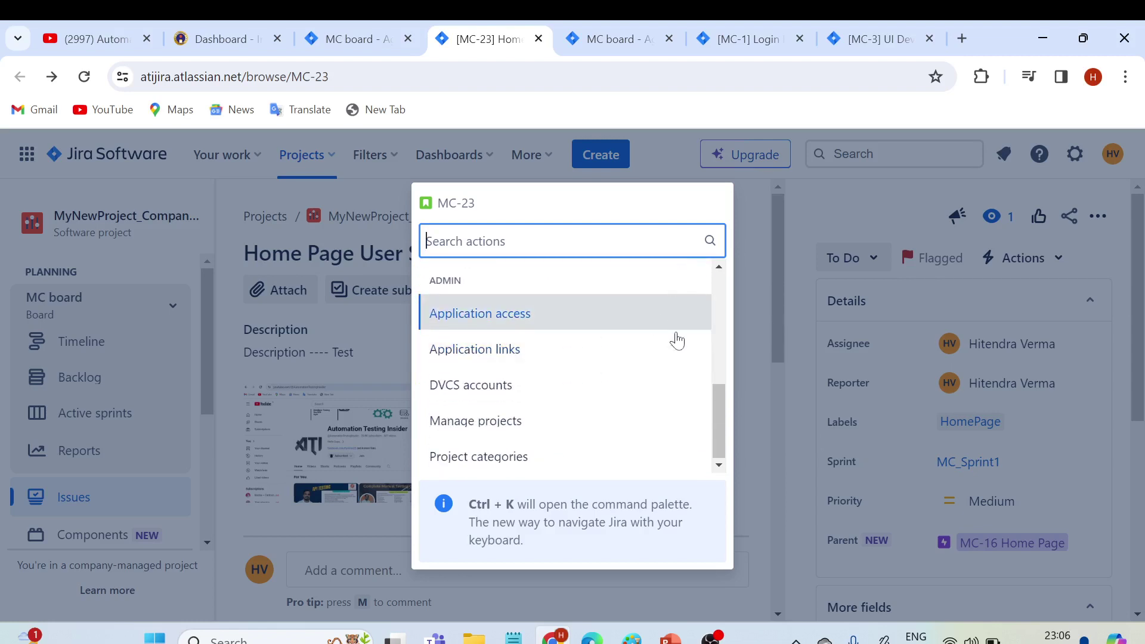
click(825, 212)
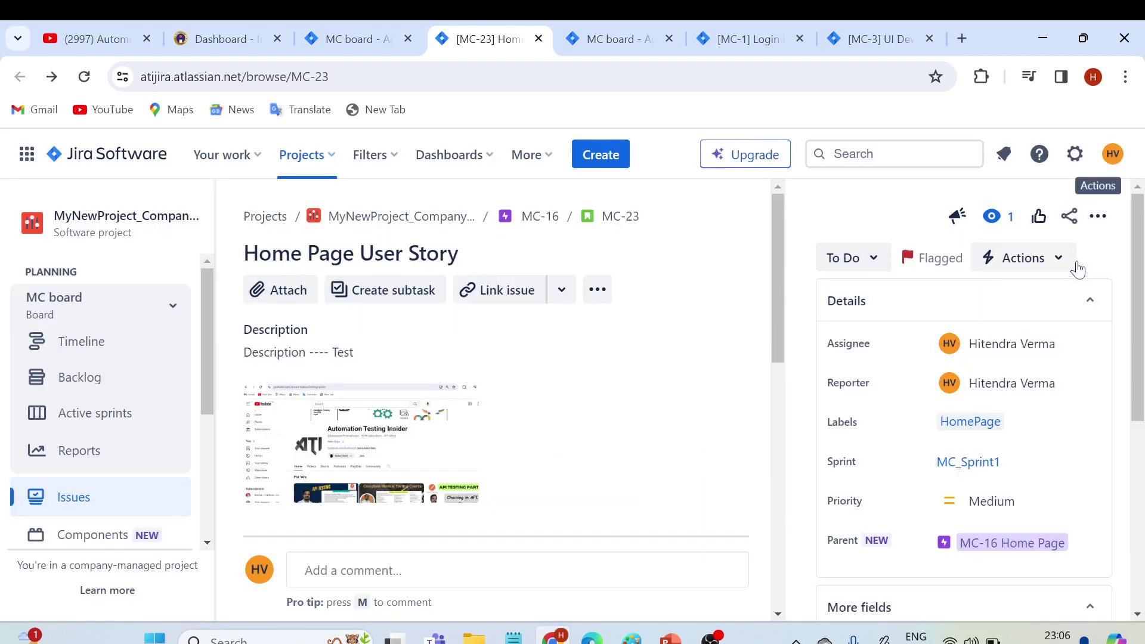
- Export issue MC-23 to Word, view the exported document, and return to the issue in the browser
click(1097, 230)
scroll(971, 418, down, 2)
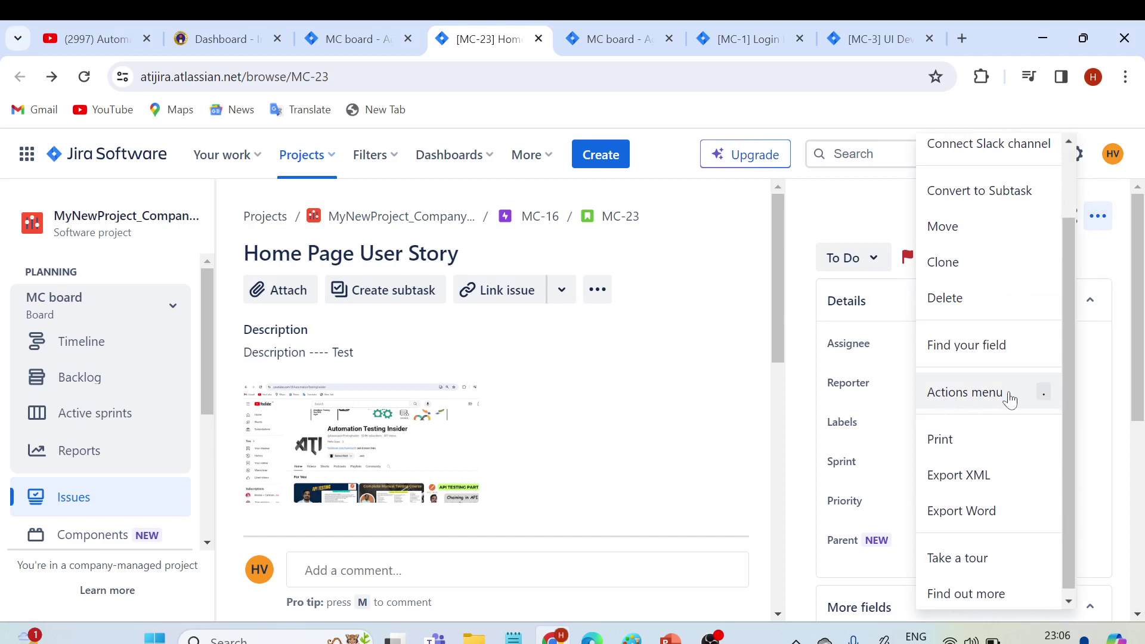
scroll(1002, 416, down, 1)
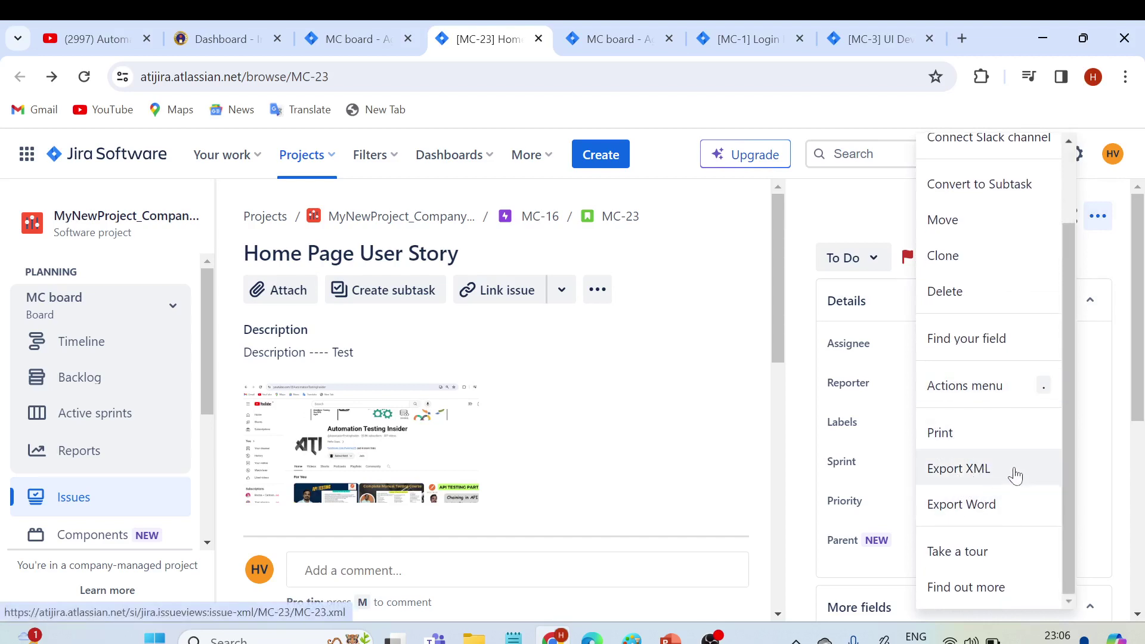
click(978, 508)
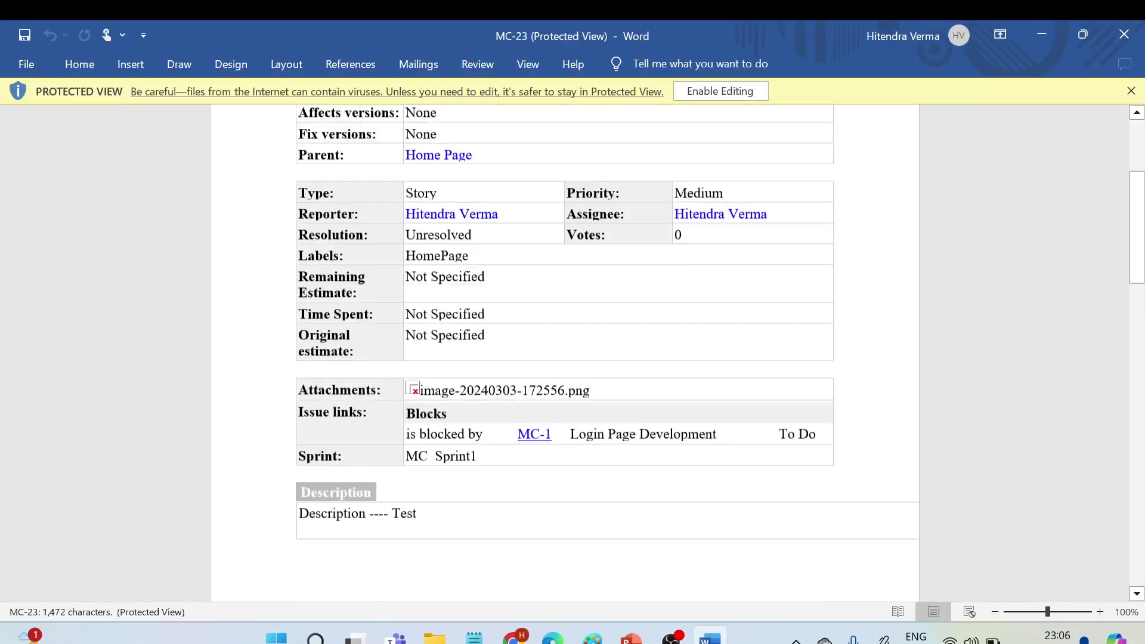
click(1110, 51)
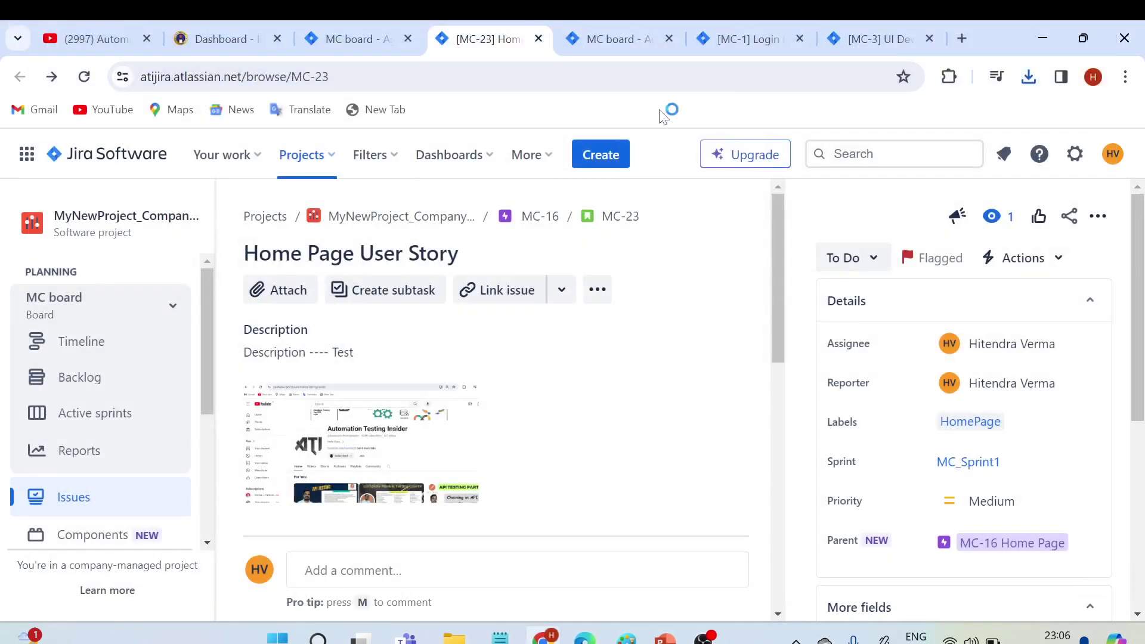
click(617, 40)
click(524, 40)
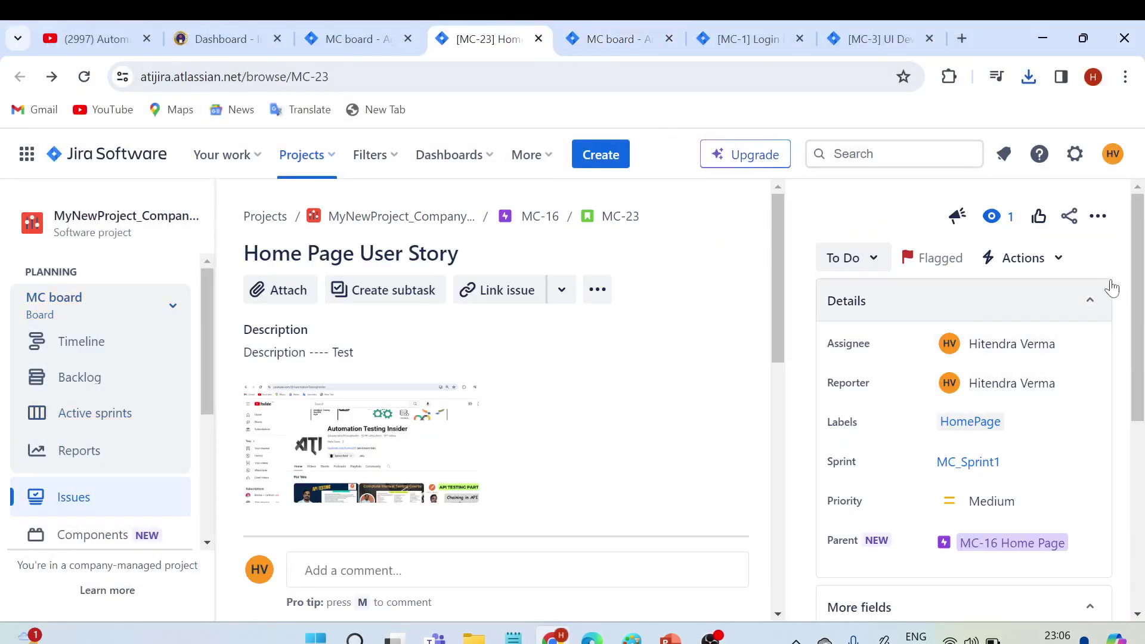
- Take the five-part guided tour of the issue view from start to finish
click(1098, 216)
scroll(1017, 453, down, 2)
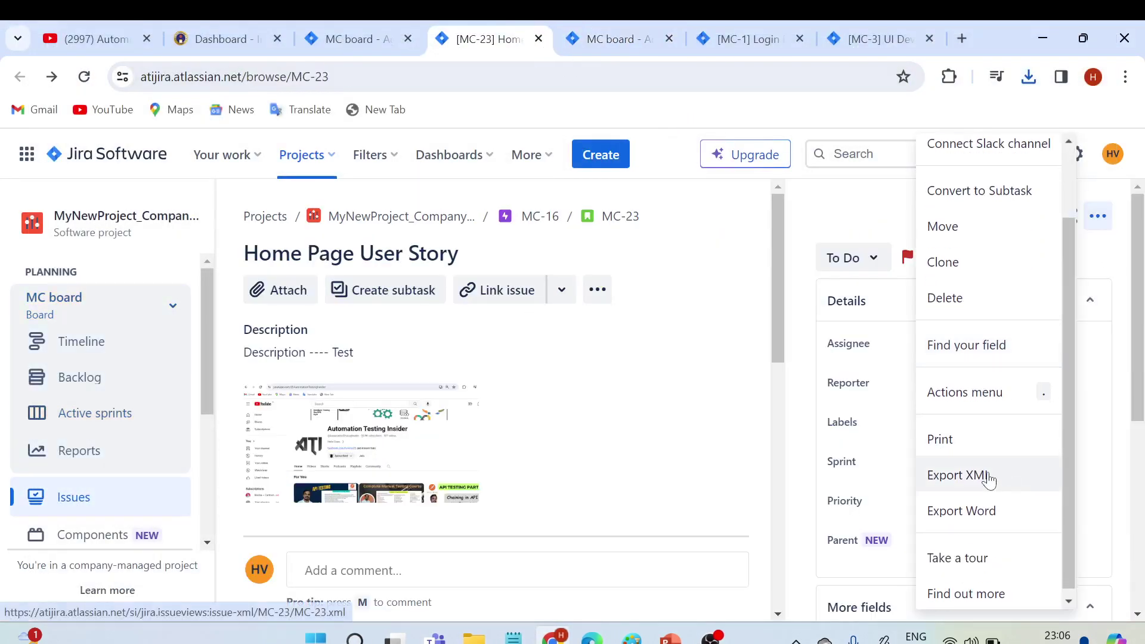
click(959, 561)
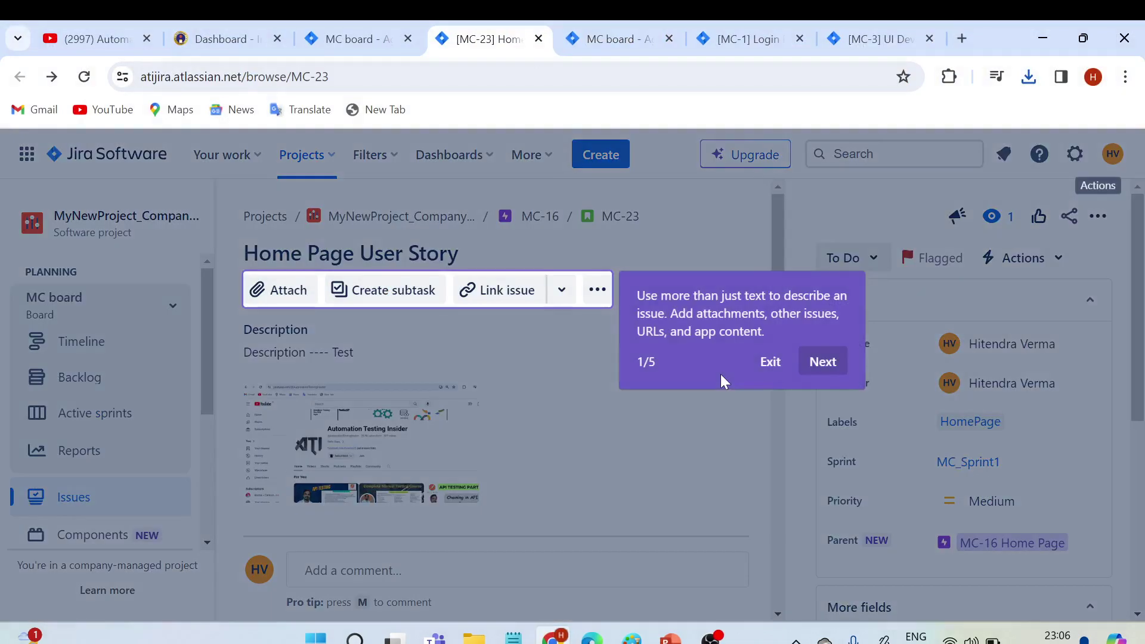
click(830, 365)
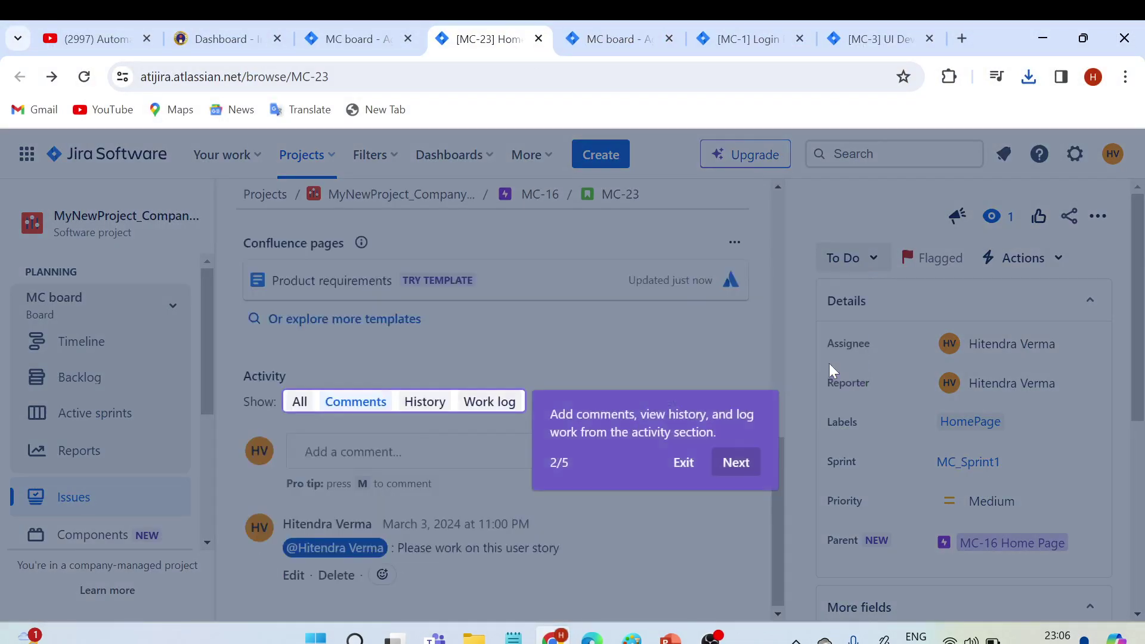
click(739, 462)
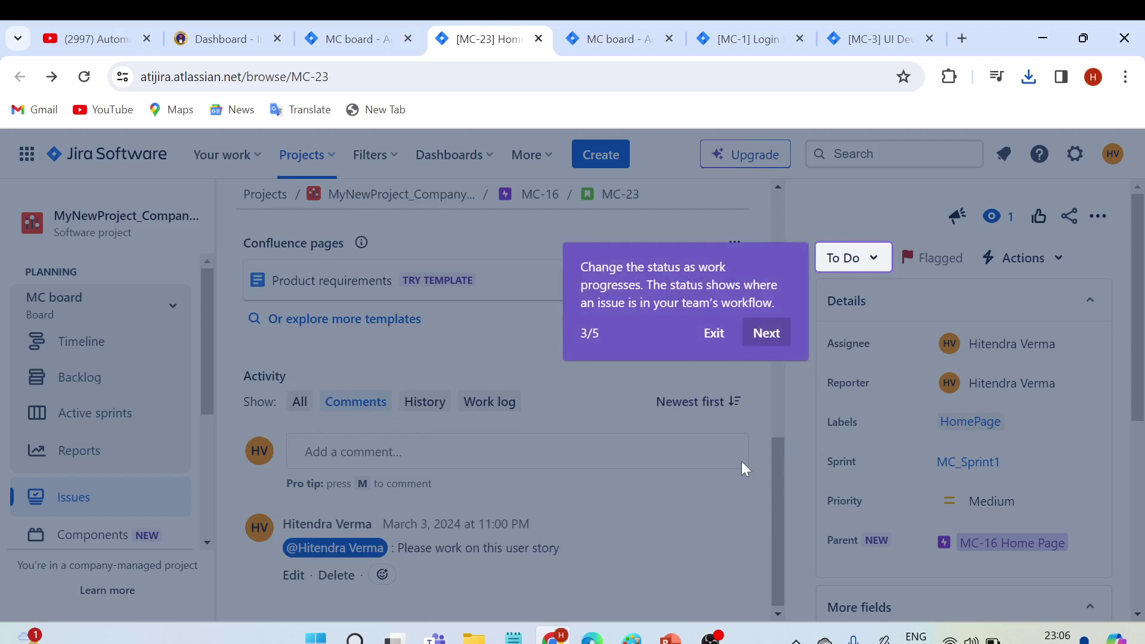
click(768, 334)
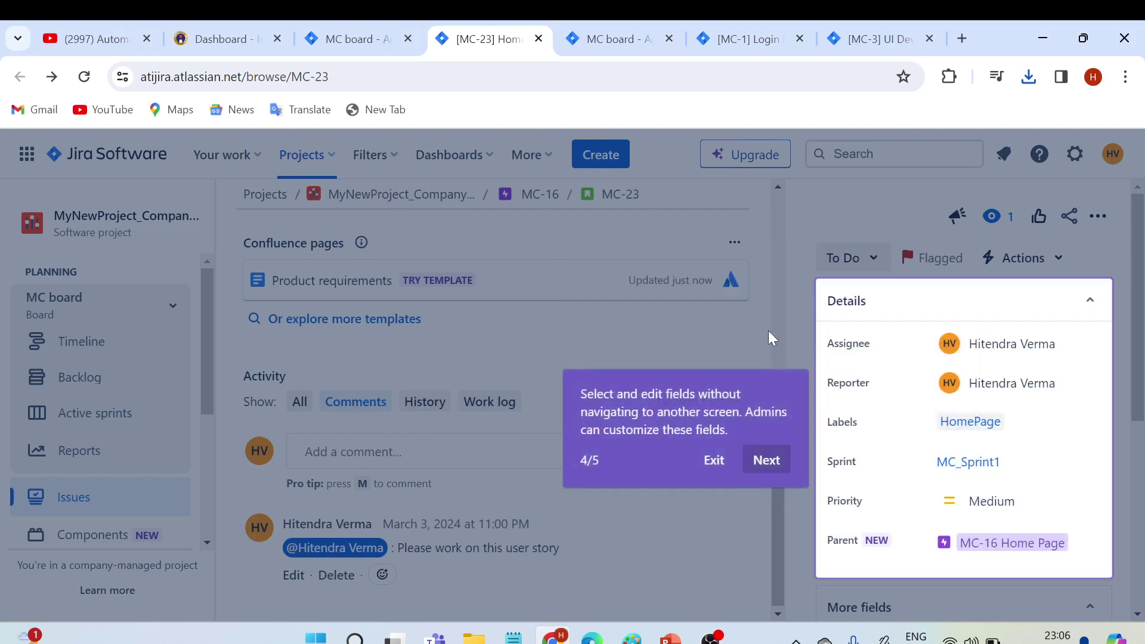
click(766, 460)
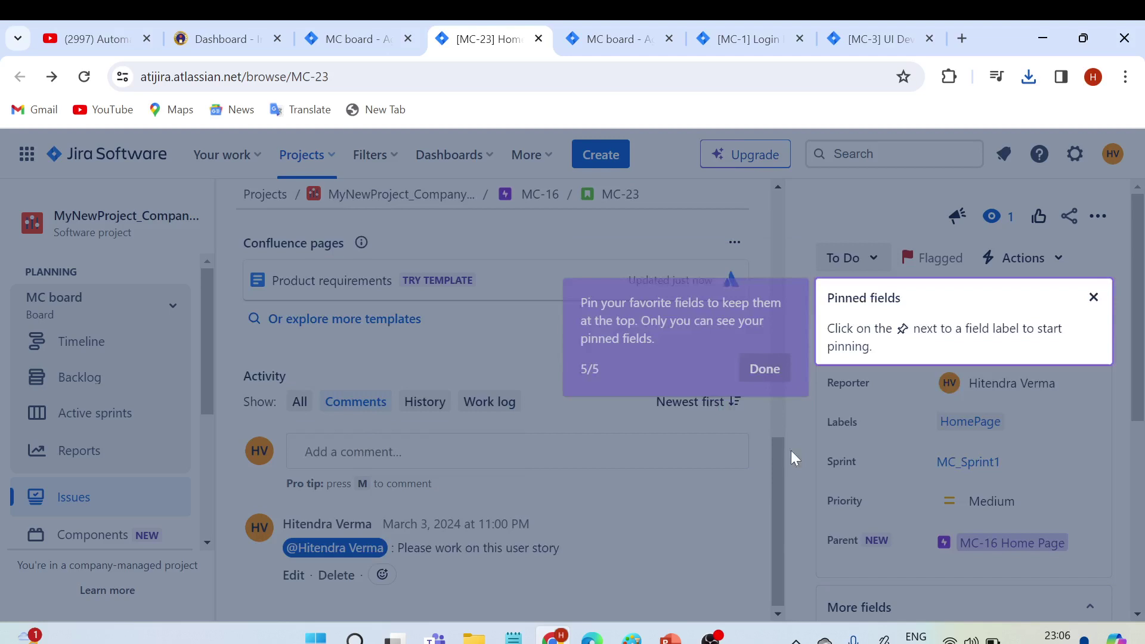
click(764, 369)
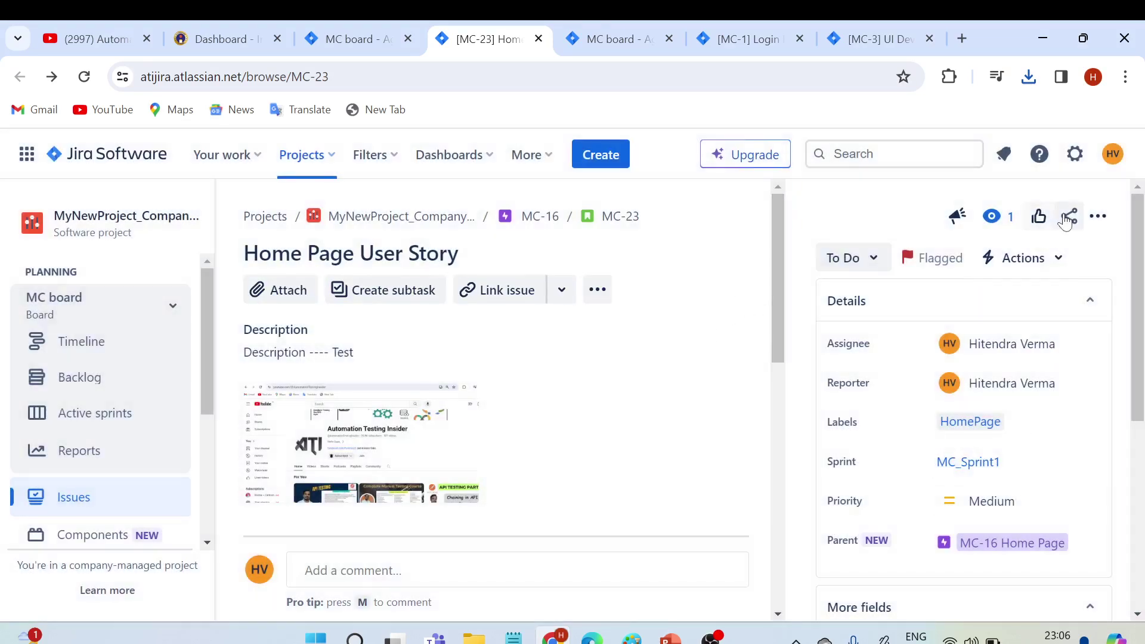
- Open the Find out more help page for the issue view and close it
click(1096, 218)
scroll(1009, 418, down, 3)
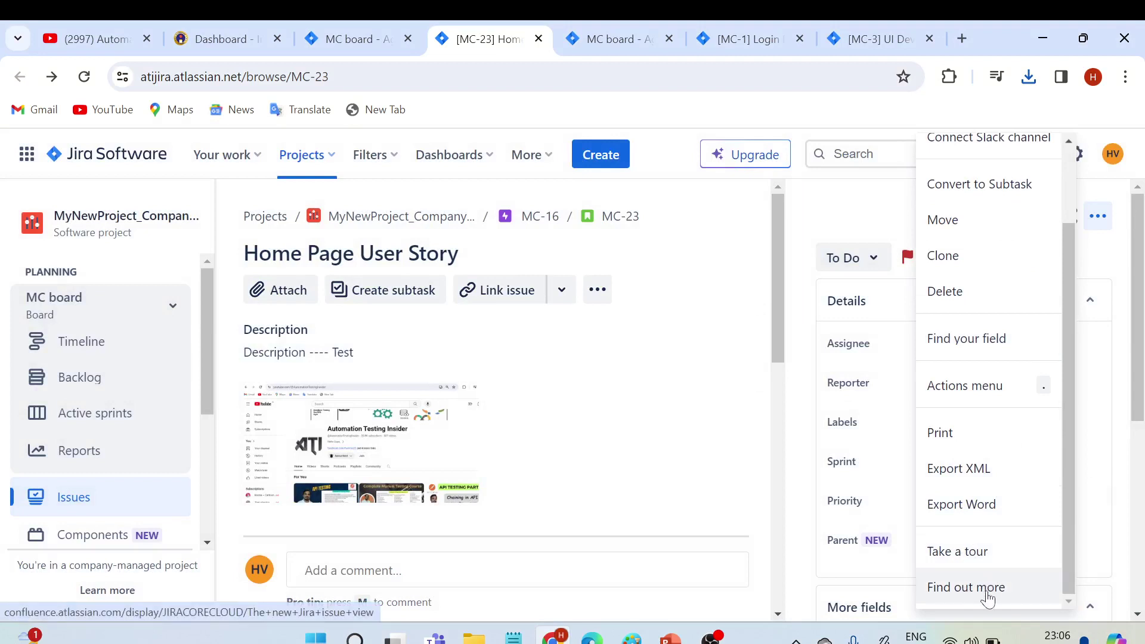
click(966, 589)
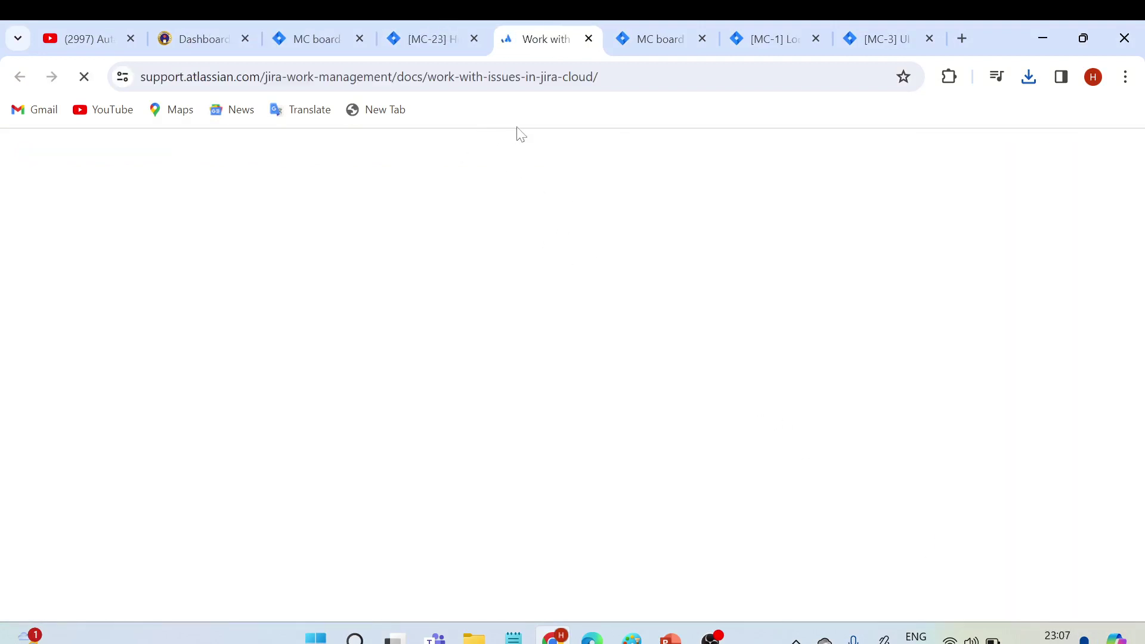
click(589, 39)
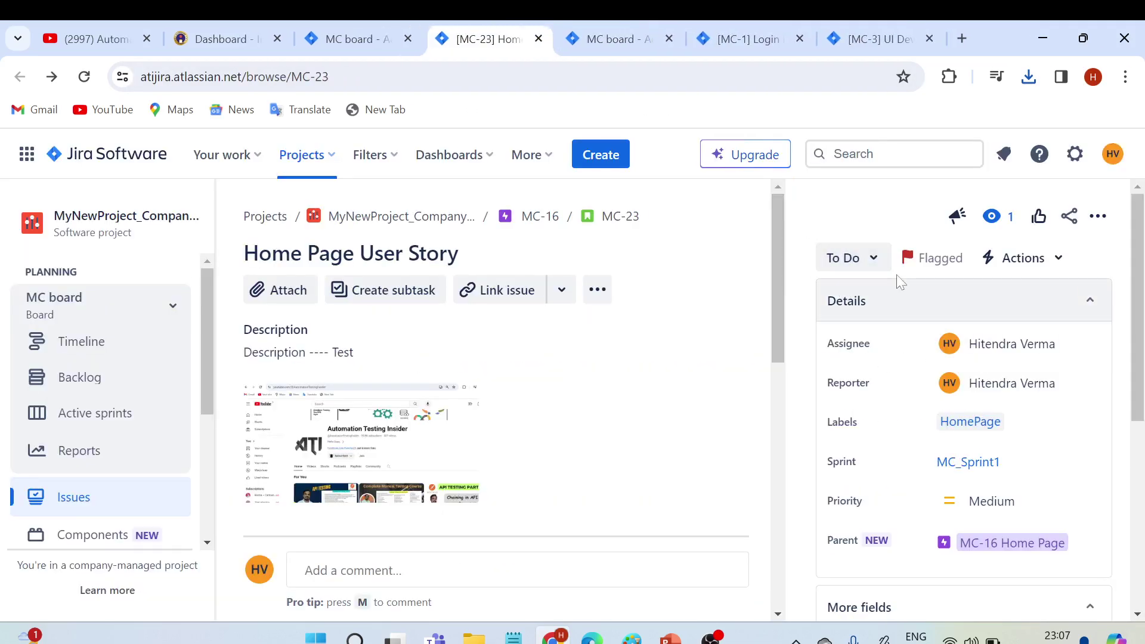
- Check the available status options of MC-23 and review the issues on the active MC_Sprint1 board
click(880, 262)
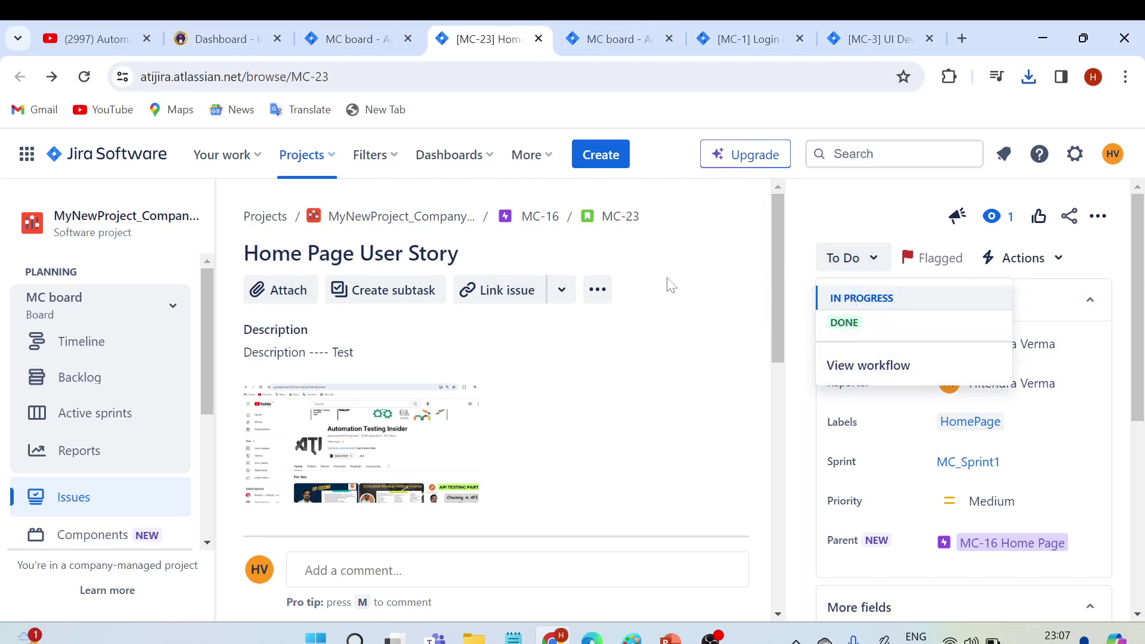
click(718, 289)
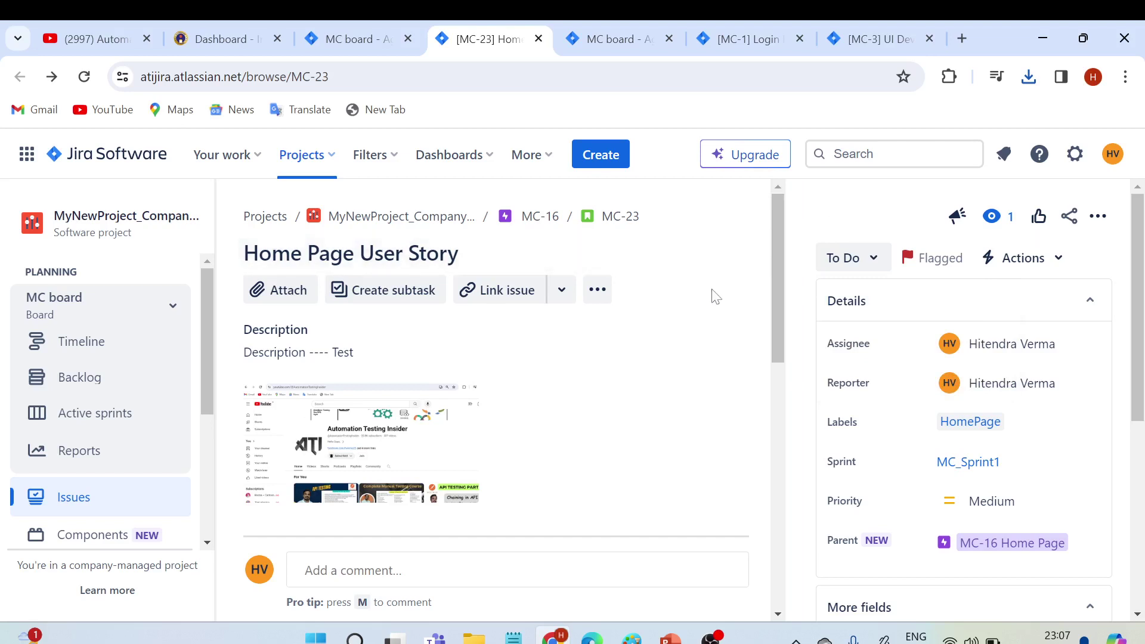
click(89, 419)
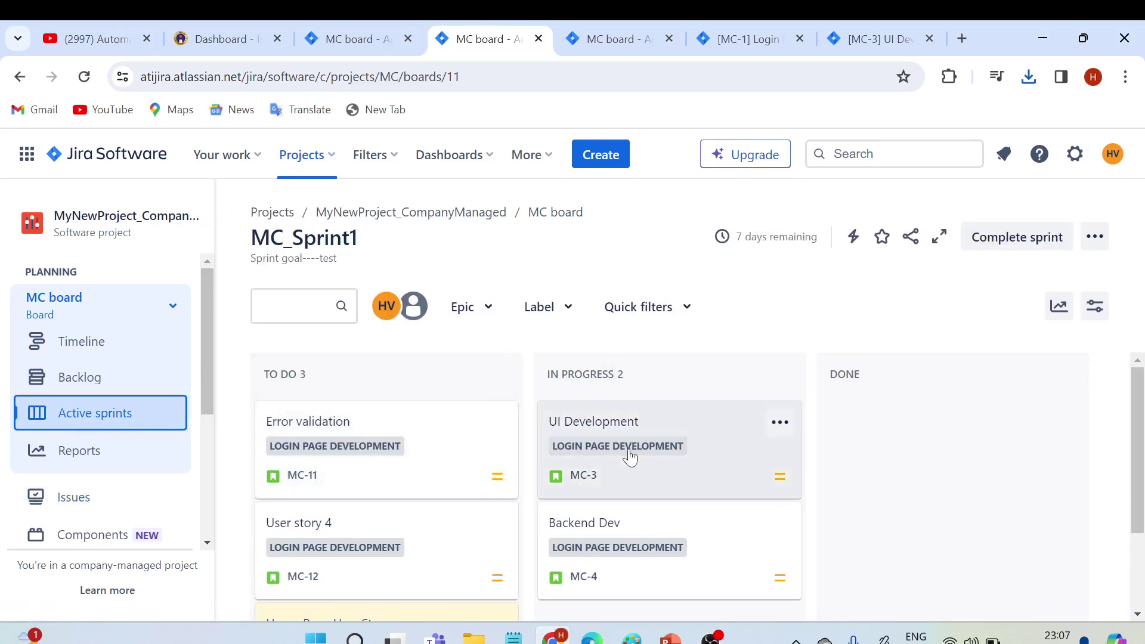
scroll(637, 440, down, 2)
scroll(633, 463, up, 2)
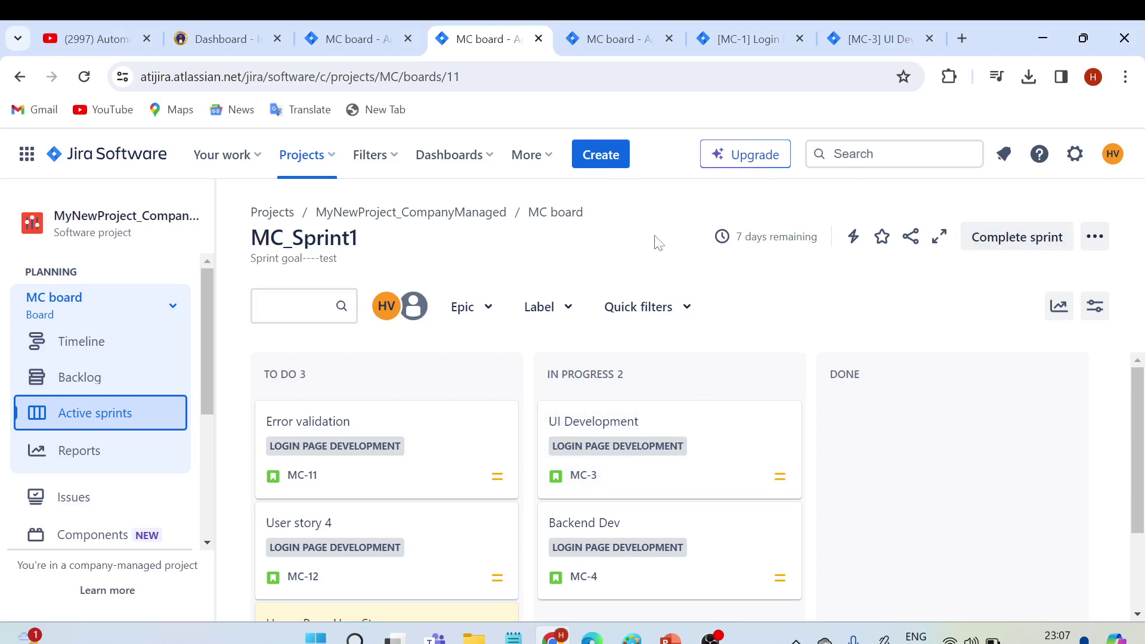
- Review the MC_Sprint1 and backlog issues on the MC board's Backlog page
click(357, 39)
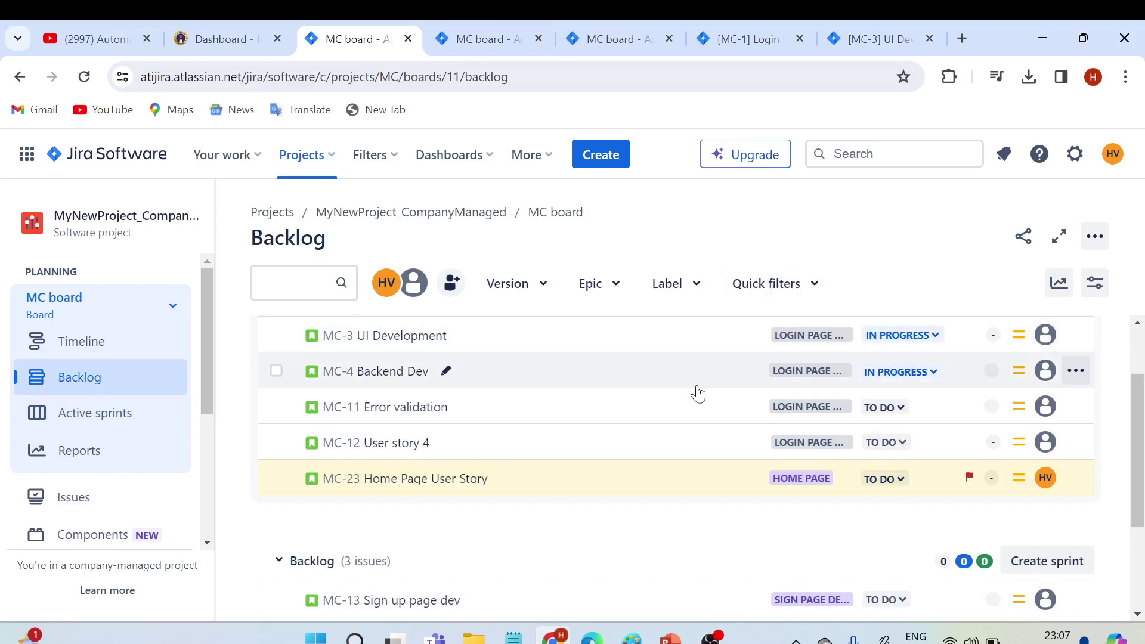
scroll(695, 391, down, 1)
scroll(626, 430, down, 1)
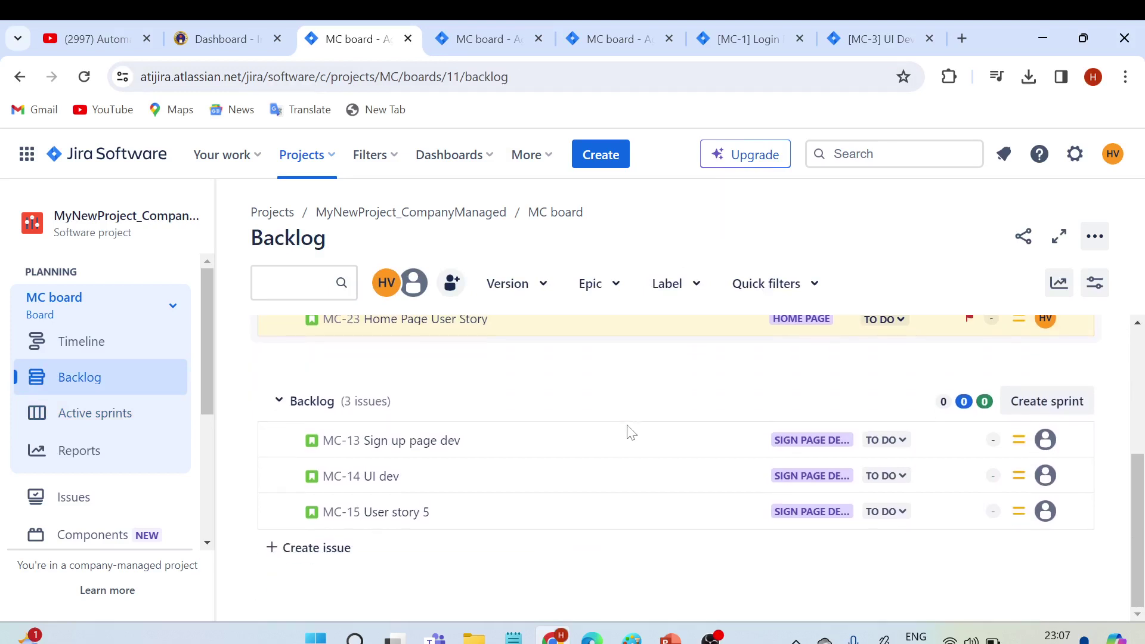
scroll(626, 429, up, 4)
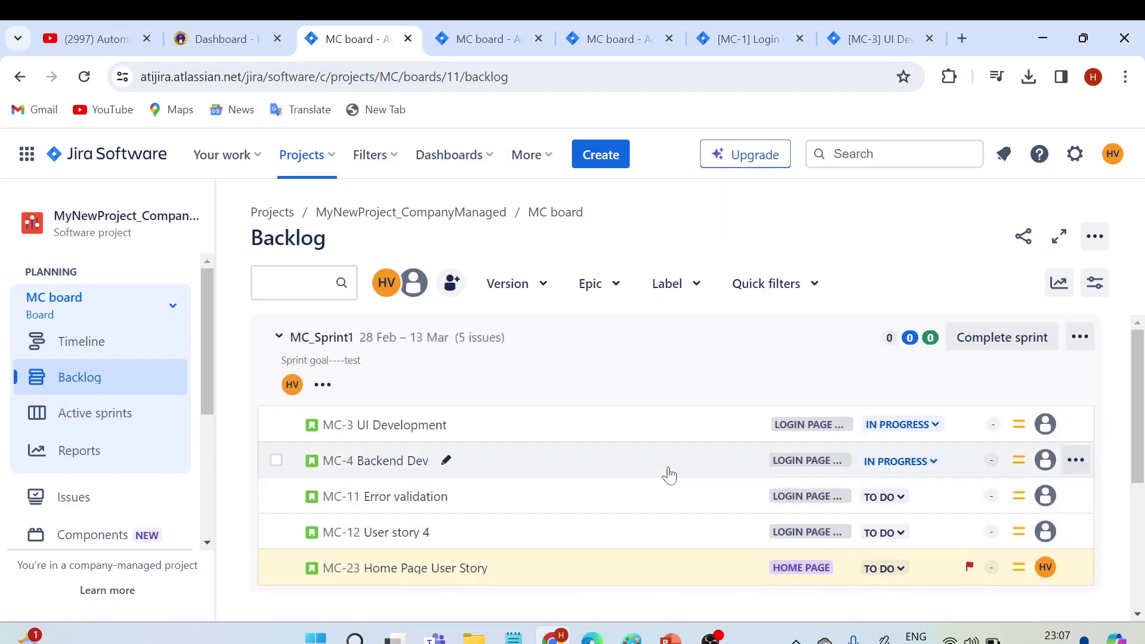